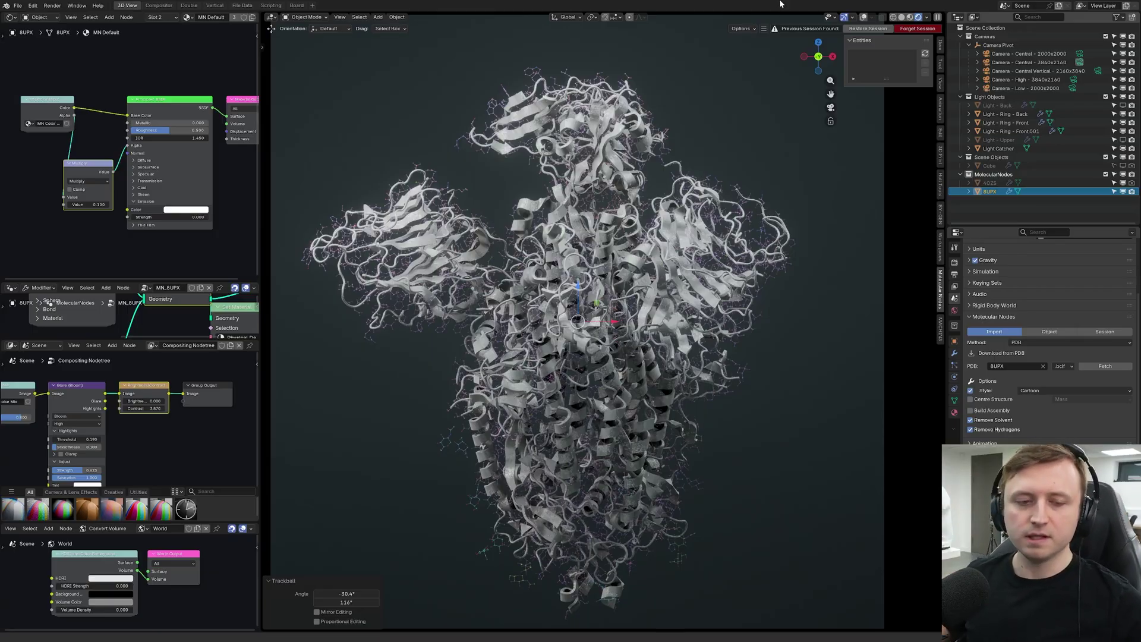
Step: Examine the installed Molecular Nodes extension's details in the preferences, including its version and repository, and close the preferences
click(32, 6)
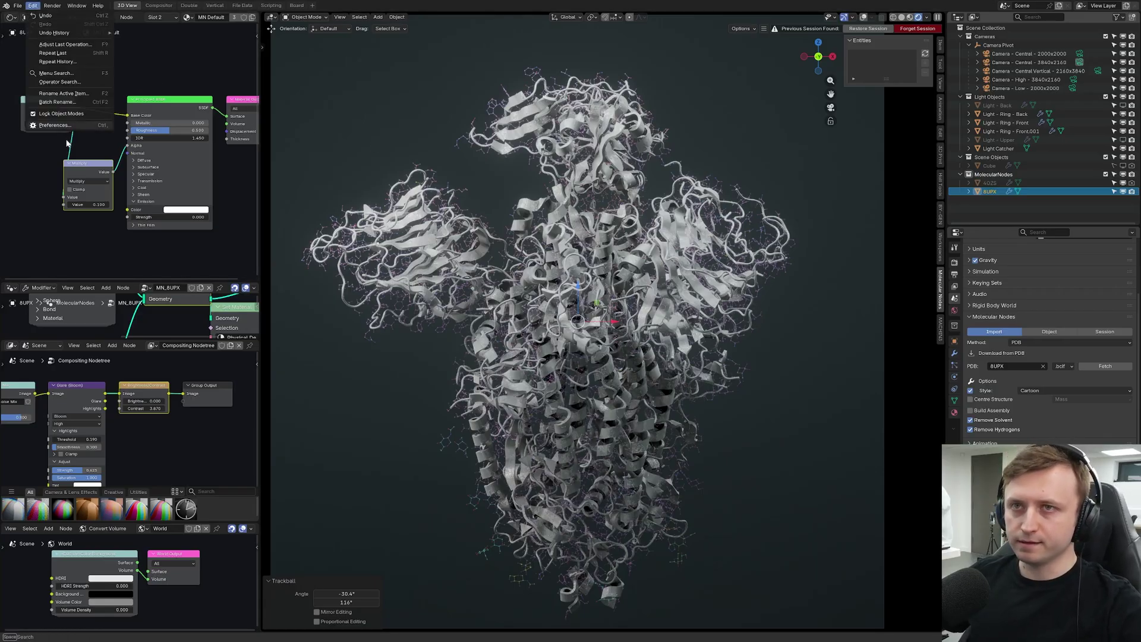
click(54, 125)
drag(742, 184, 189, 185)
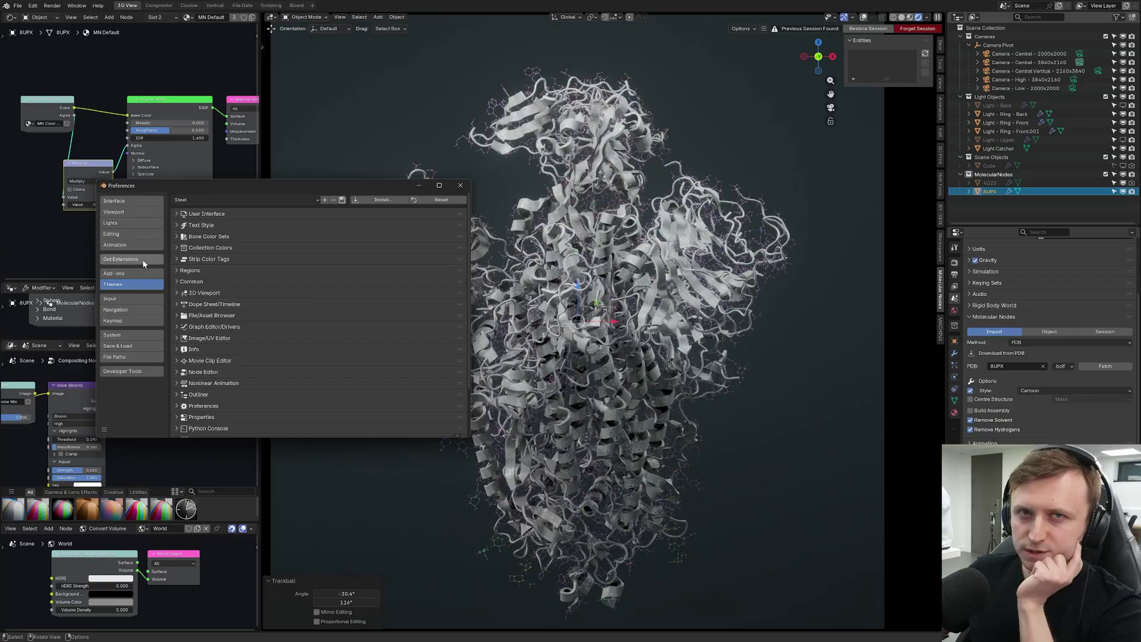
click(143, 261)
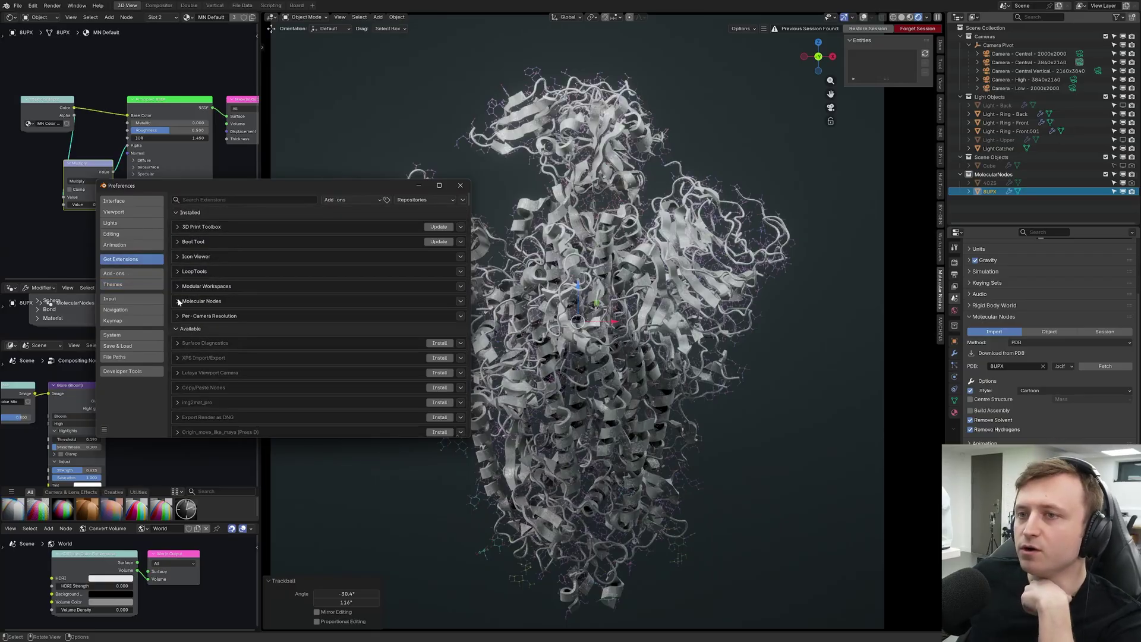
click(179, 302)
scroll(238, 364, down, 1)
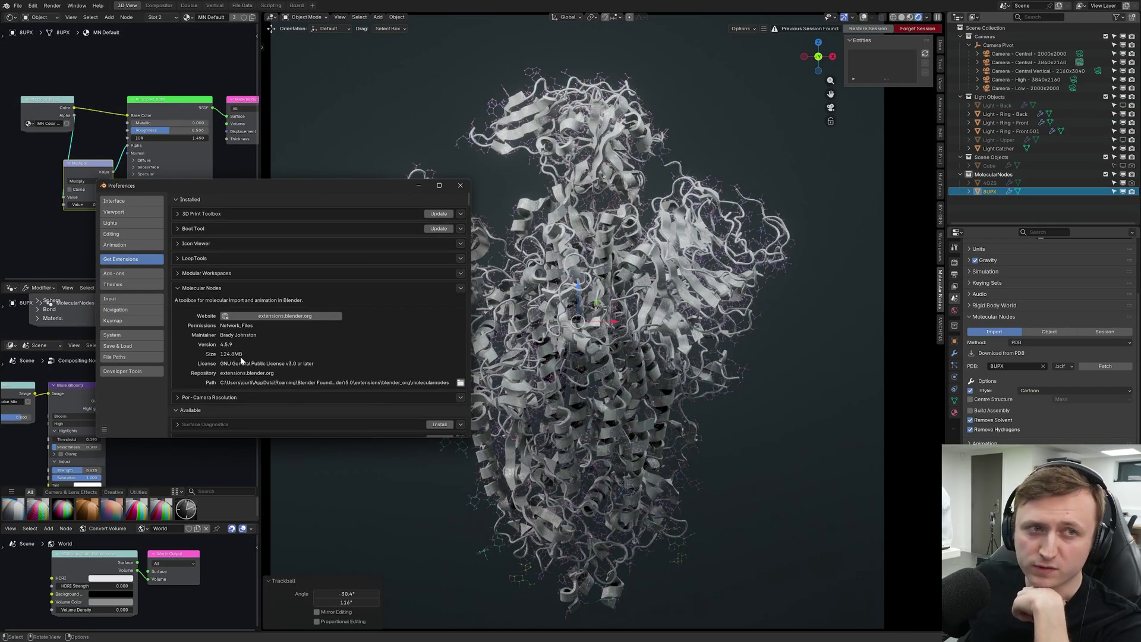
click(460, 185)
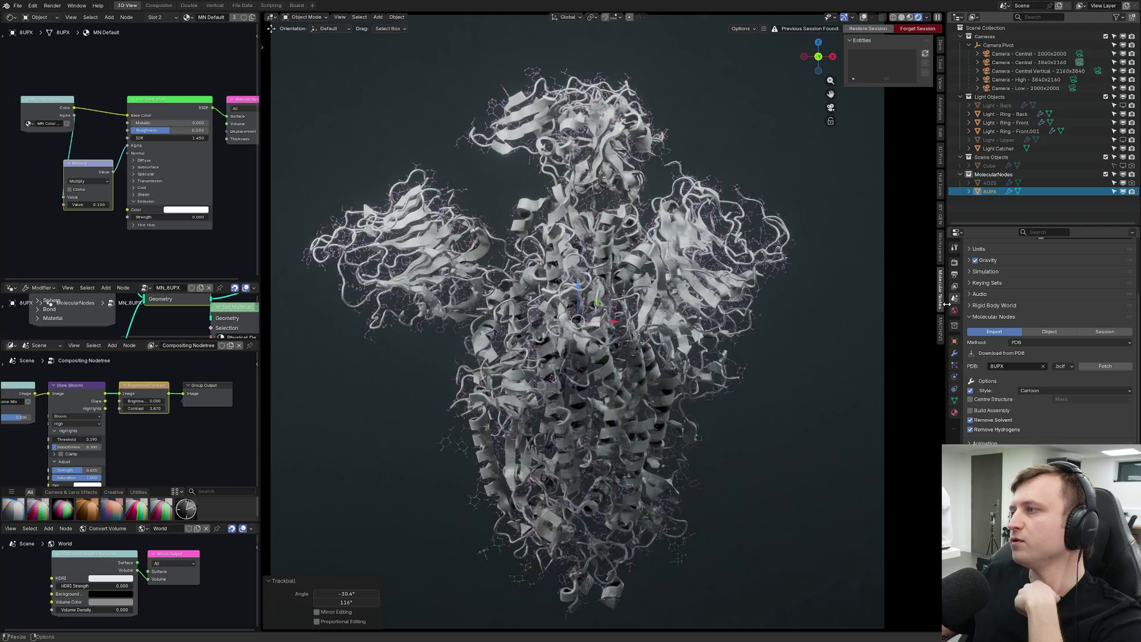
Step: Check the available Molecular Nodes import methods in the scene properties and choose PDB
scroll(997, 390, up, 2)
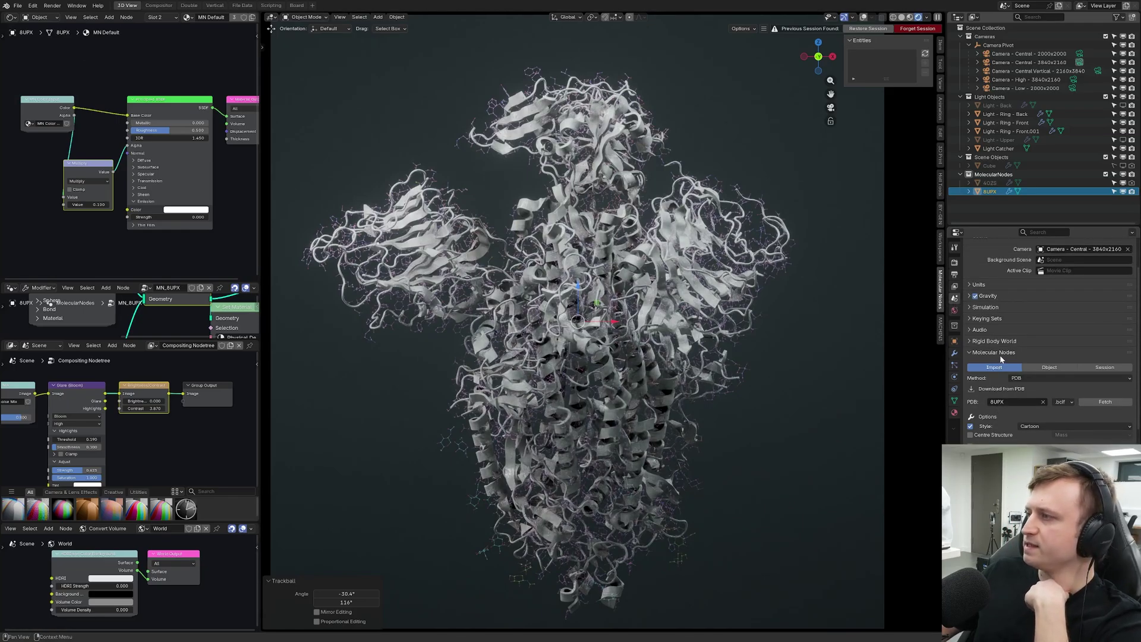
scroll(1001, 358, down, 2)
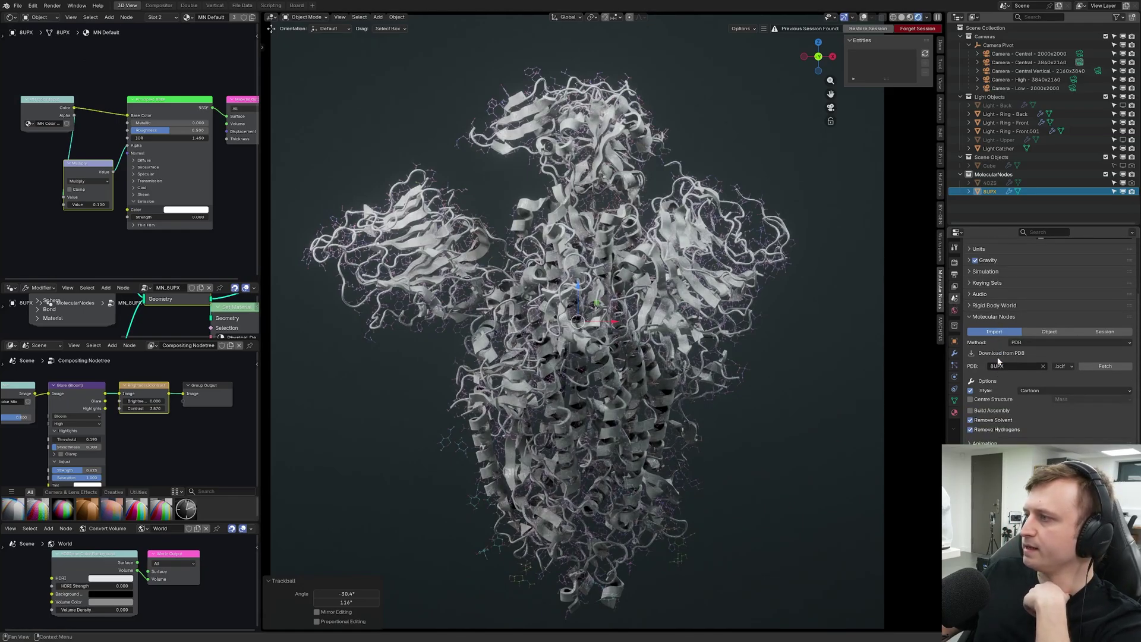
click(1031, 342)
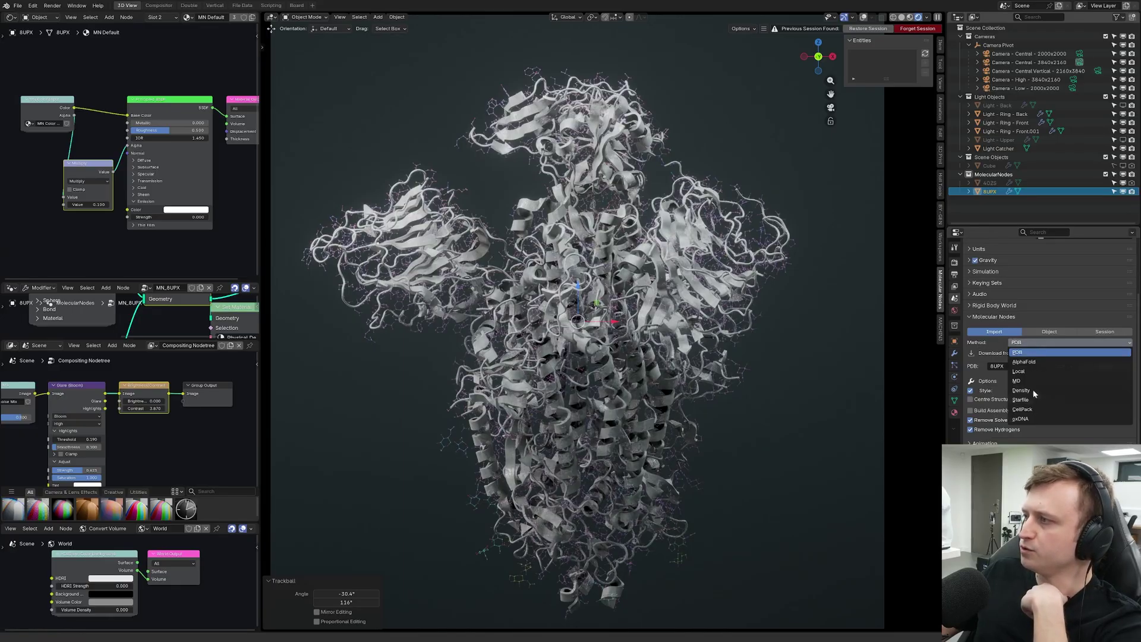
click(1028, 353)
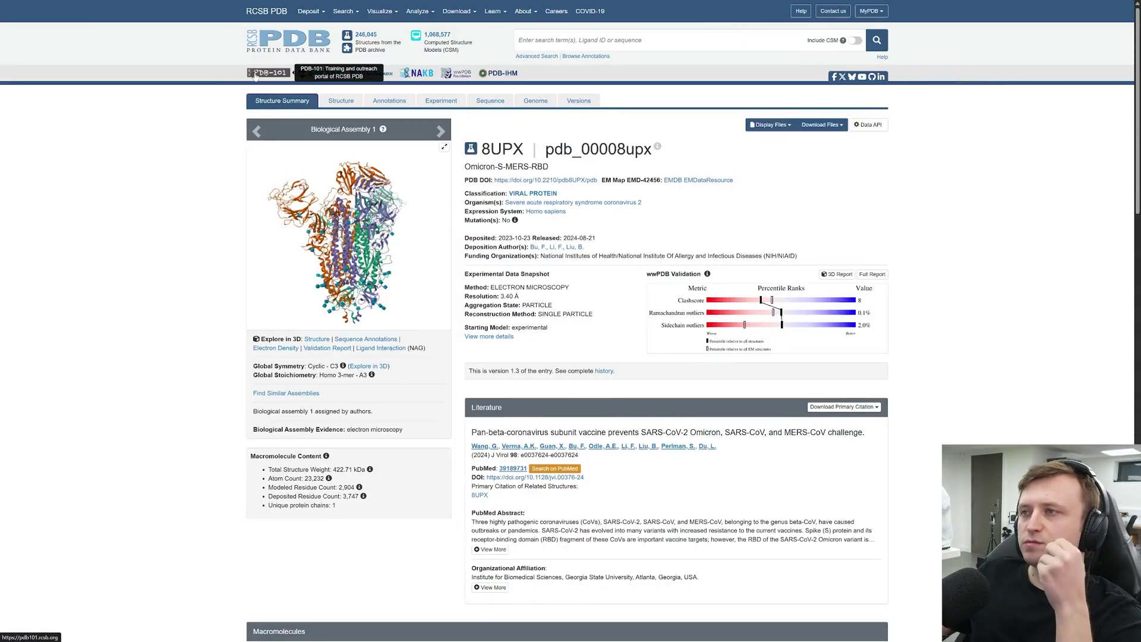
Step: Switch to the RCSB PDB web page, look through the 8UPX entry and highlight its ID
scroll(174, 249, down, 7)
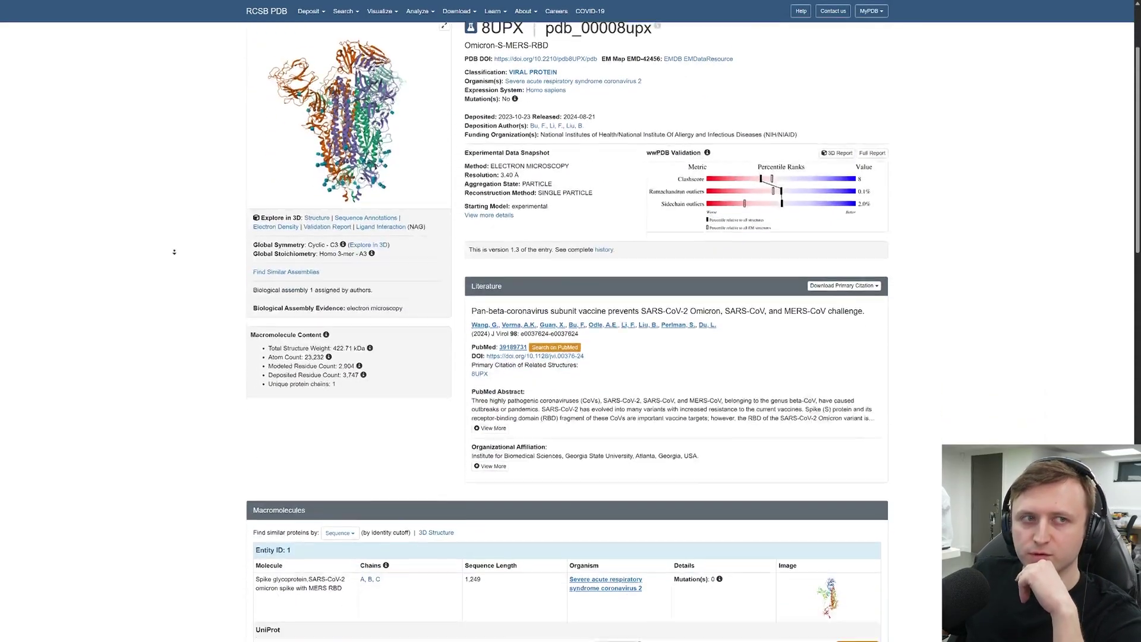
scroll(174, 249, down, 4)
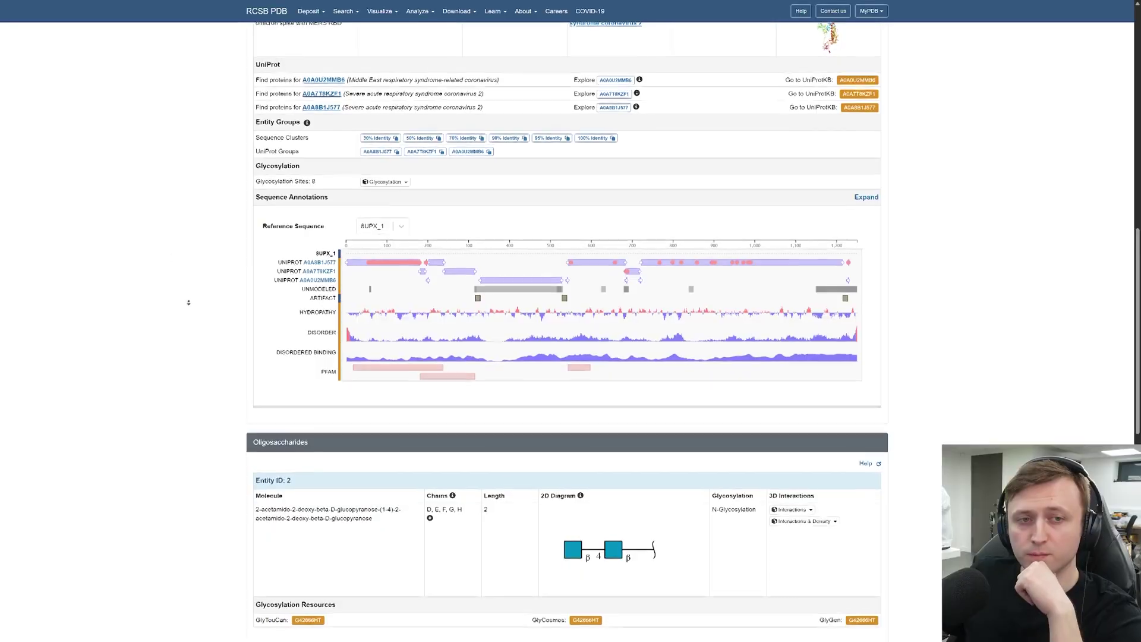
scroll(191, 306, down, 1)
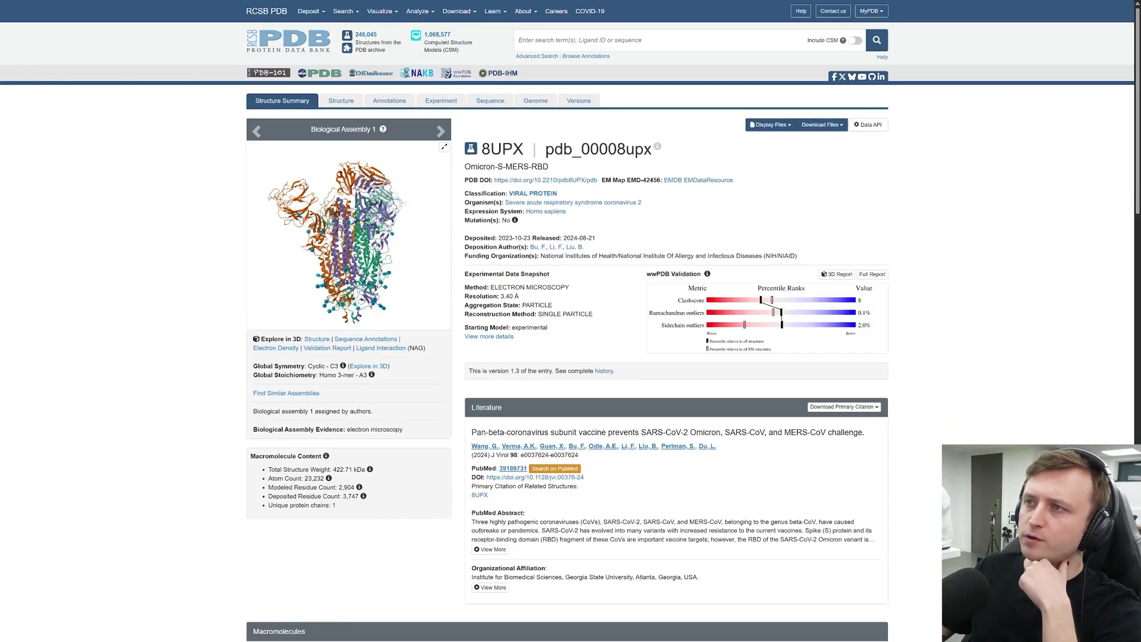
drag(481, 149, 531, 154)
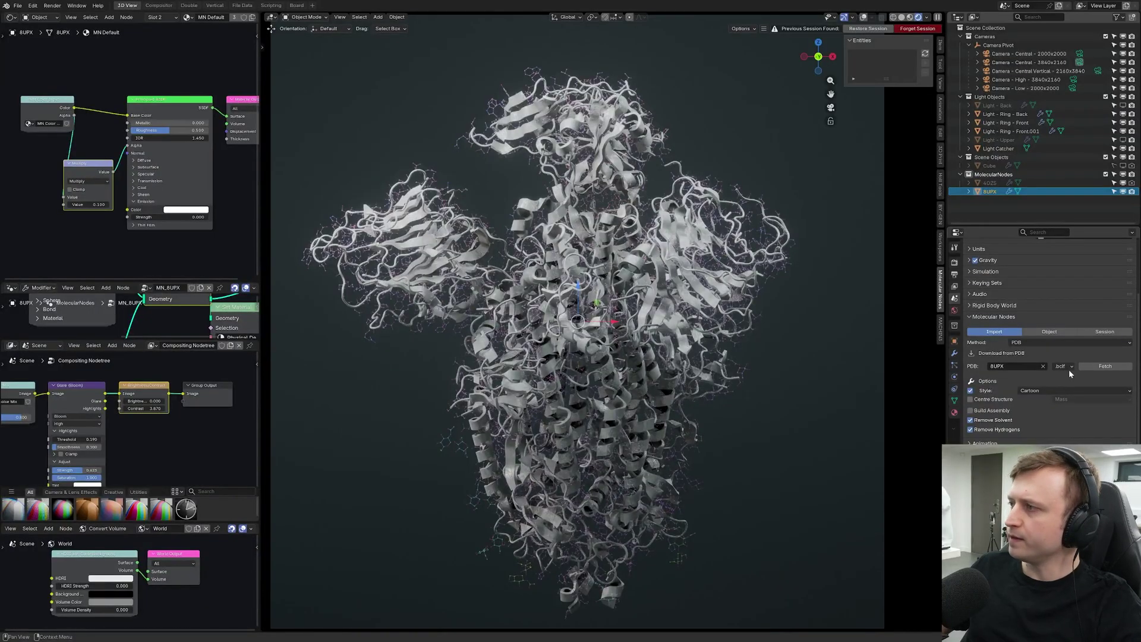
Step: Switch back to Blender, hide the existing 8UPX molecule in the viewport and fetch 8UPX from the PDB in Cartoon style
click(1067, 367)
click(1063, 388)
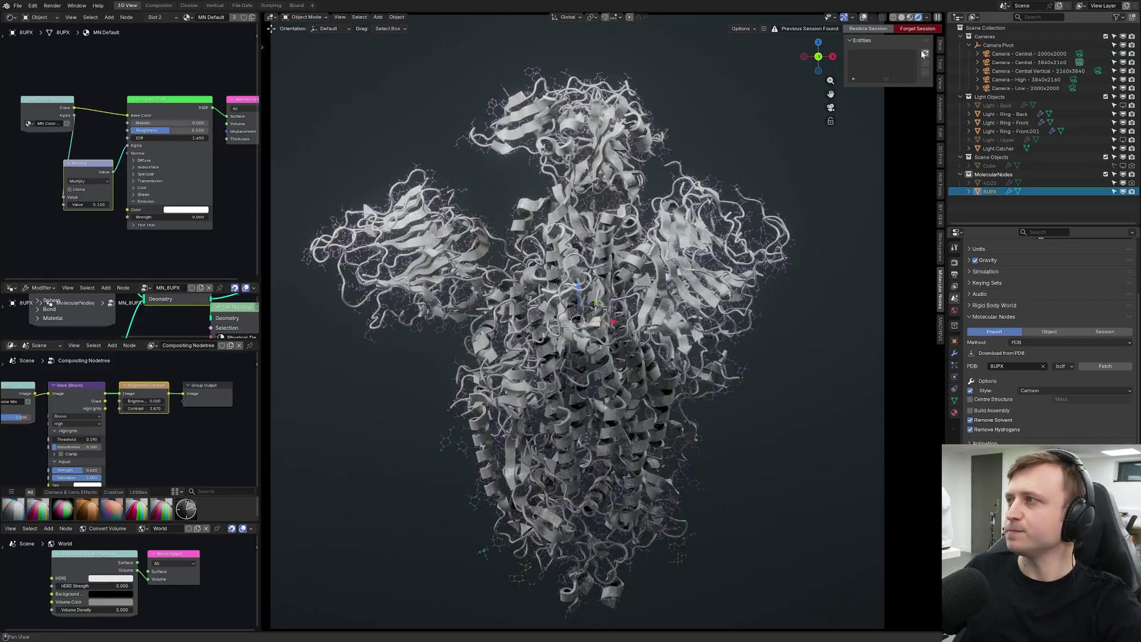
click(1122, 192)
click(1107, 366)
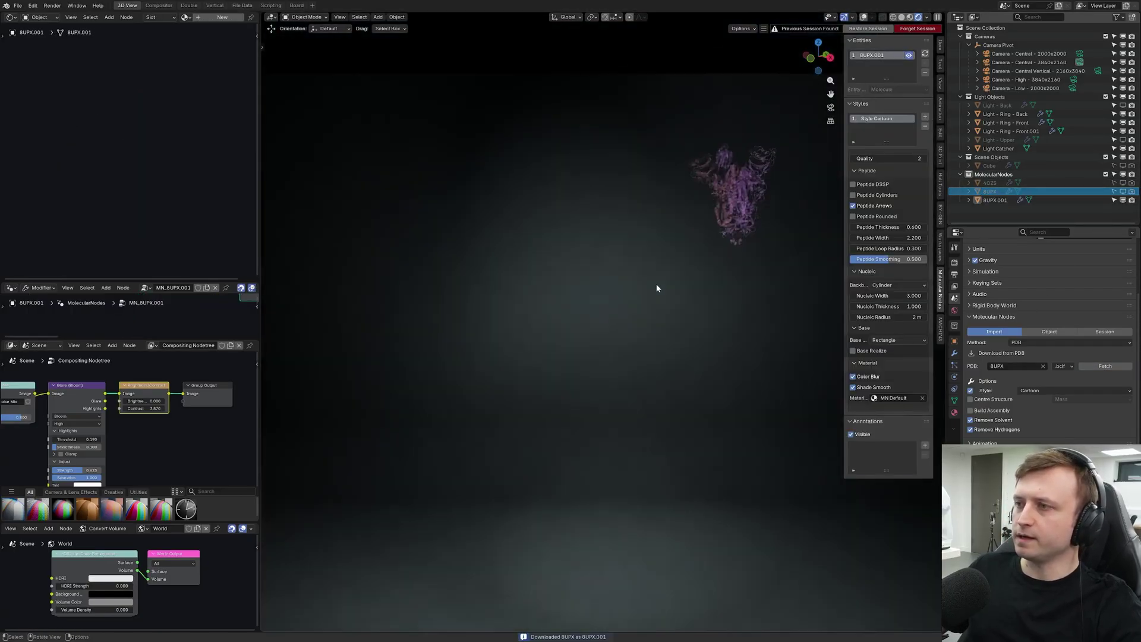
Step: Set the newly imported 8UPX molecule's origin to its geometry and snap the molecule to the 3D cursor
scroll(656, 288, down, 5)
click(993, 201)
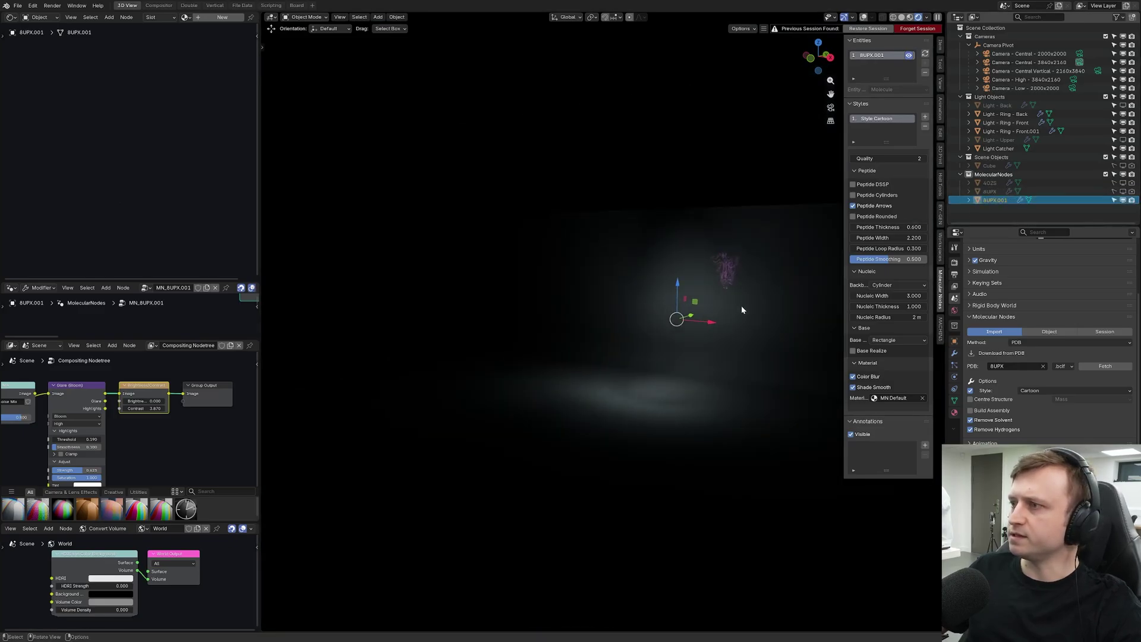
scroll(740, 307, up, 1)
right_click(680, 316)
mouse_move(707, 324)
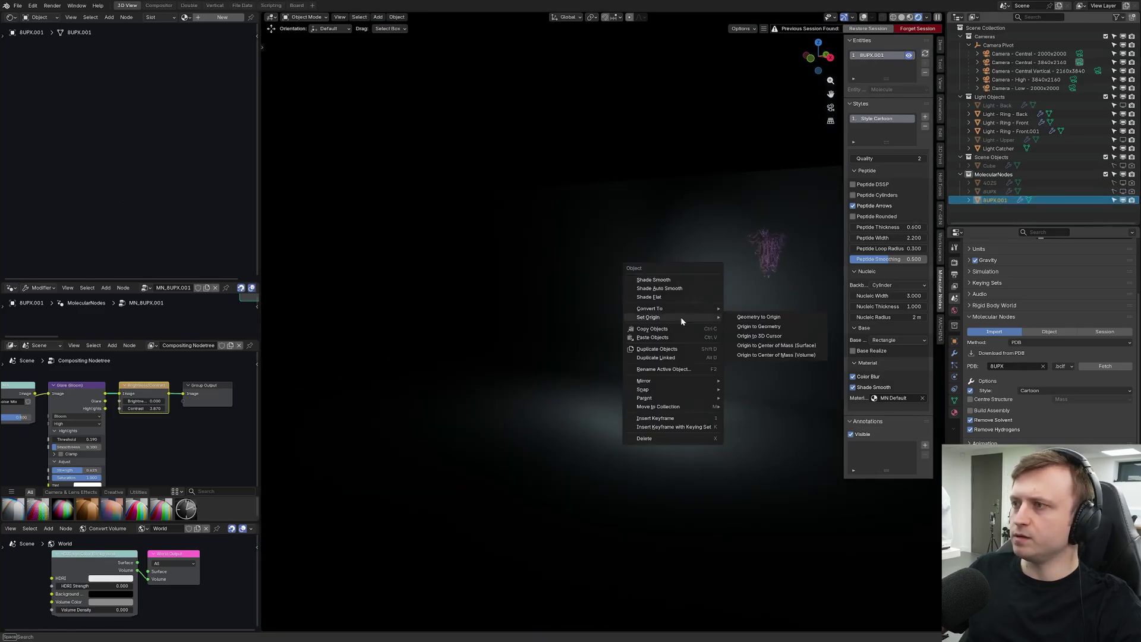
click(743, 327)
key(shift+s)
click(668, 253)
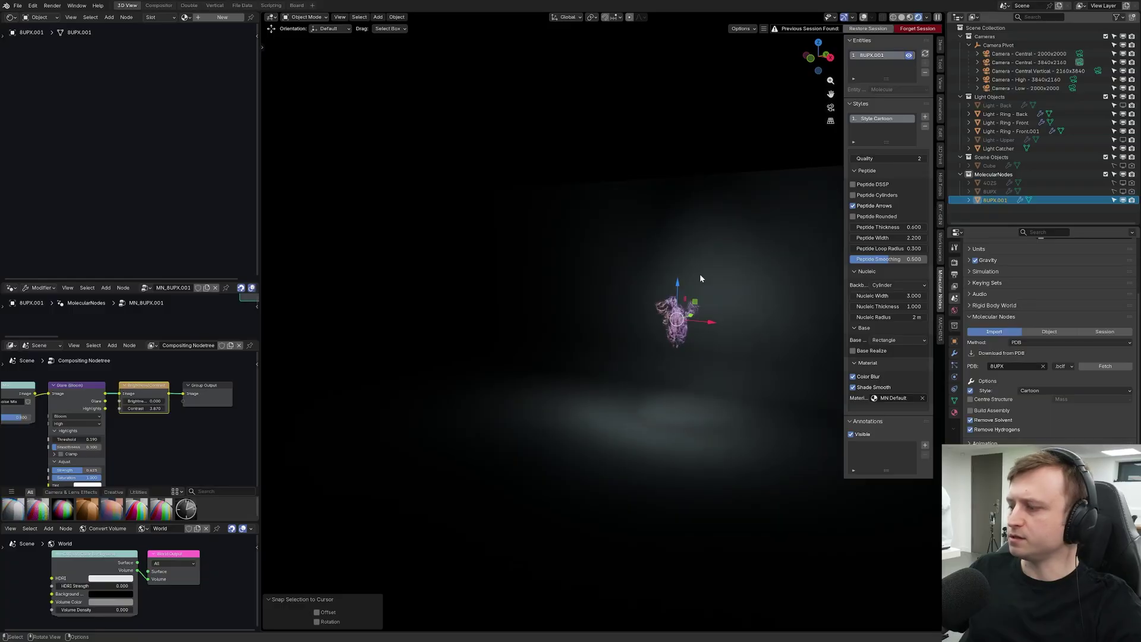
Step: Look through the camera and move the imported molecule about 0.053 m in X and 0.064 m in Z
key(KP_0)
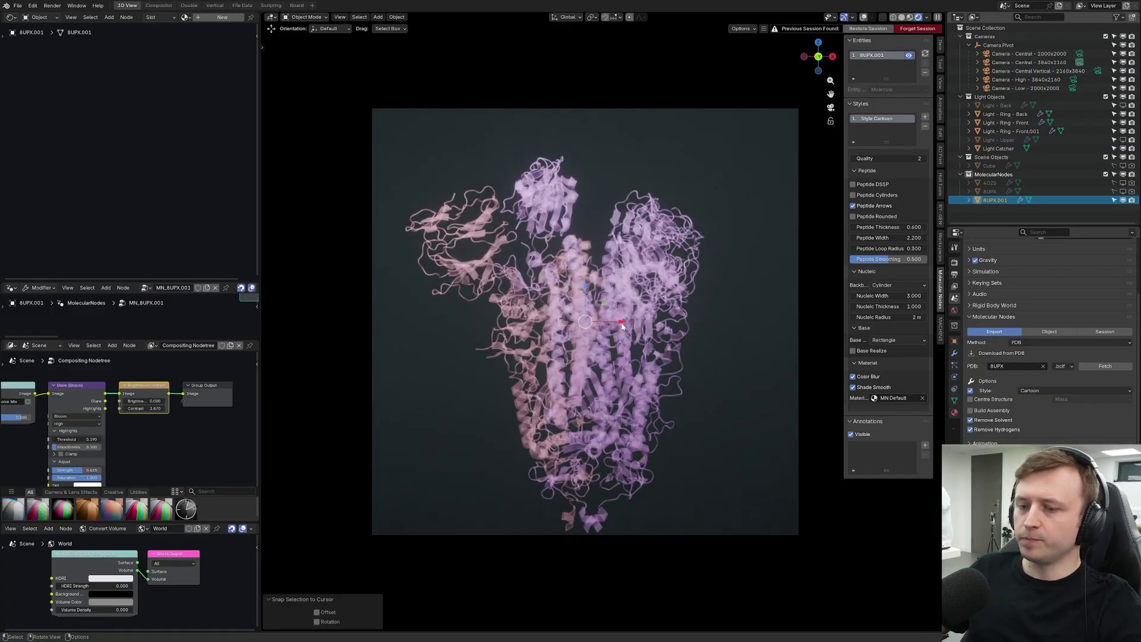
key(g)
click(634, 311)
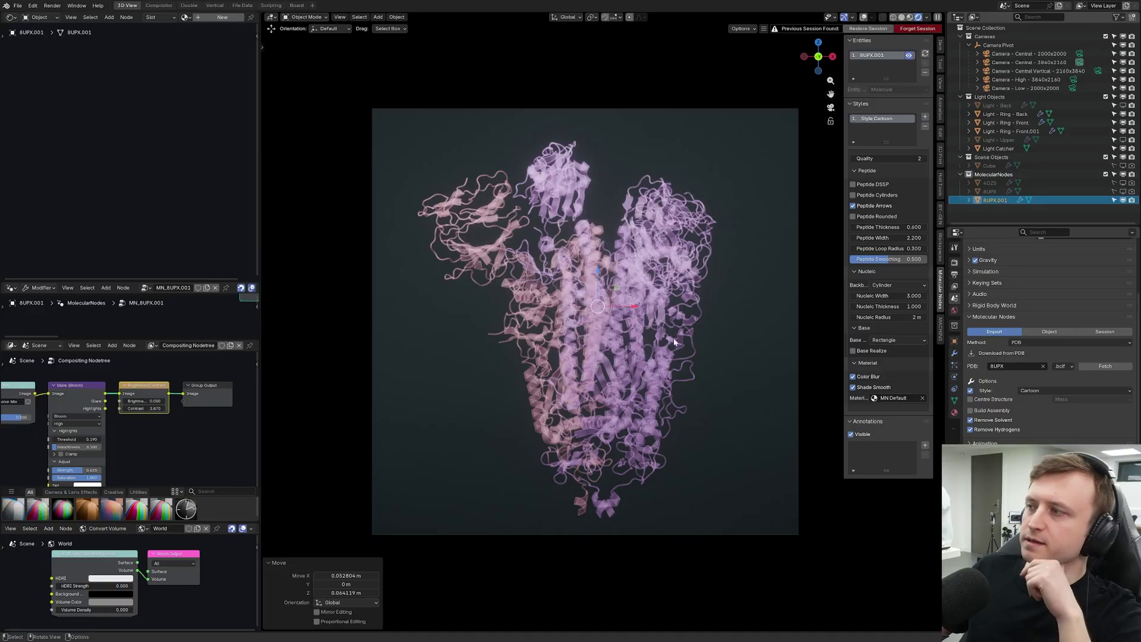
Step: Assign the existing MN Default material to the imported molecule and try a different value in its Multiply node
click(954, 412)
click(971, 298)
text(mn)
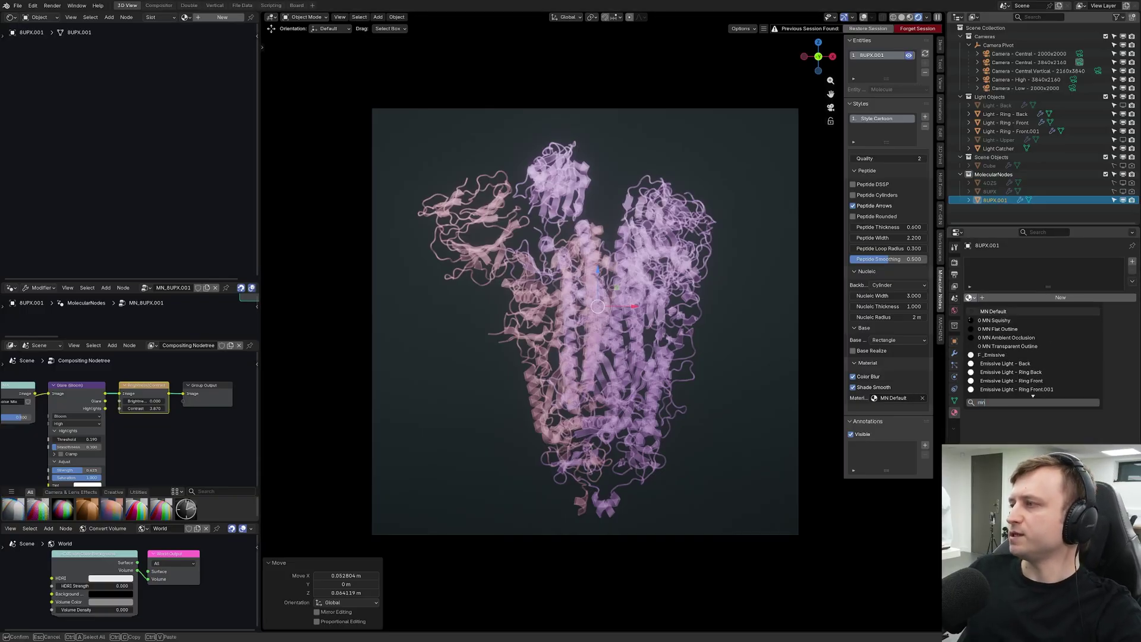
click(993, 311)
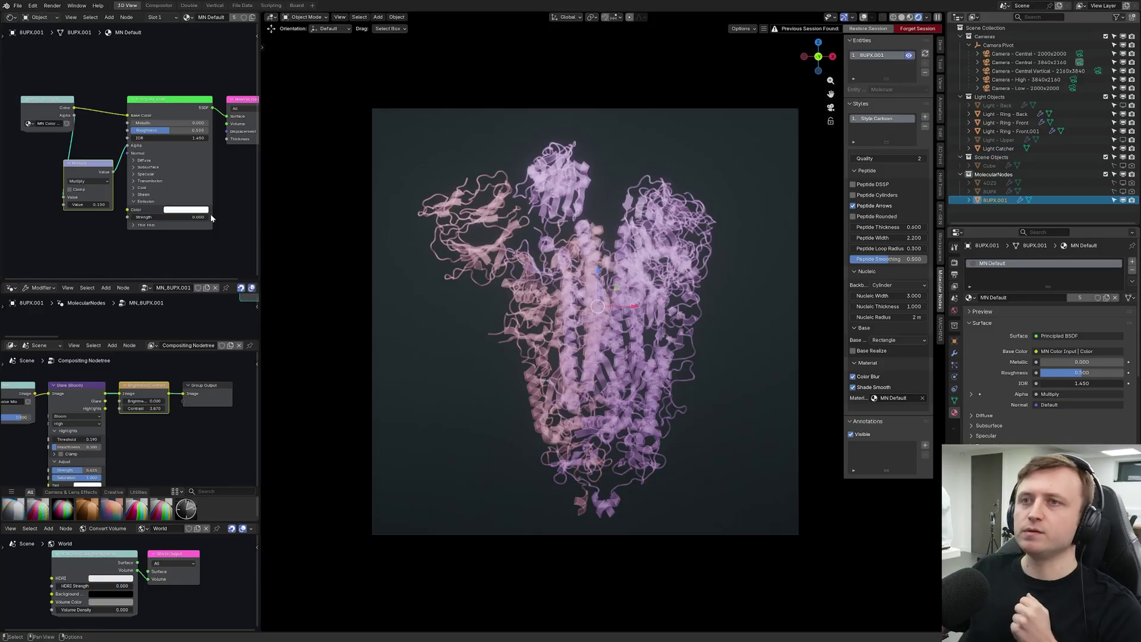
scroll(98, 205, up, 2)
drag(99, 216, 71, 216)
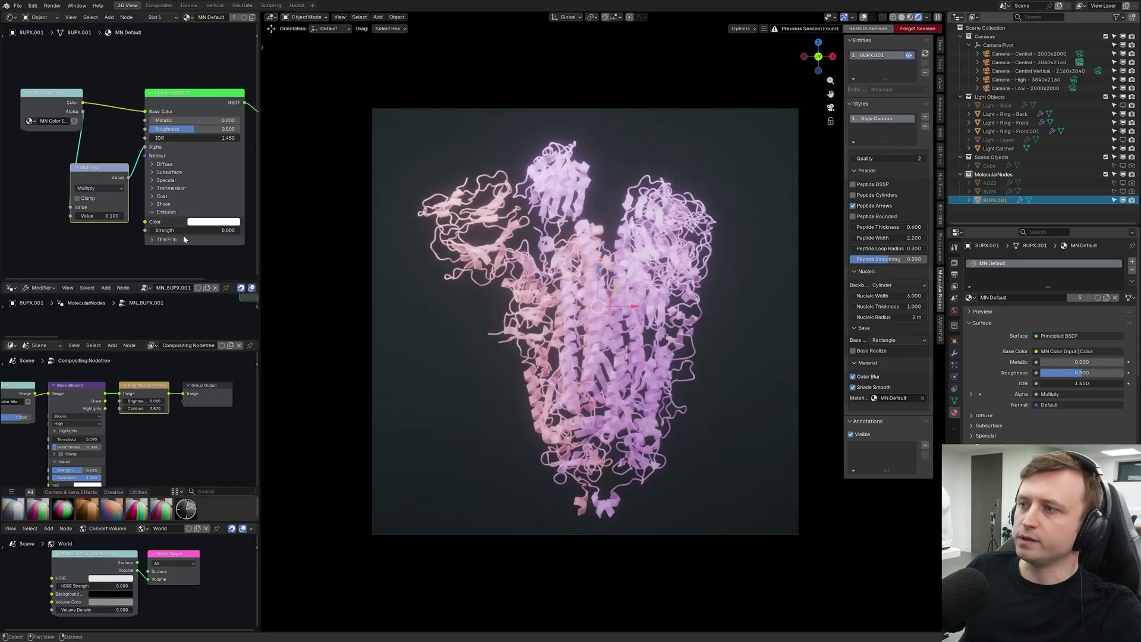
Step: Add a Spheres style to the imported molecule alongside its Cartoon style
click(924, 116)
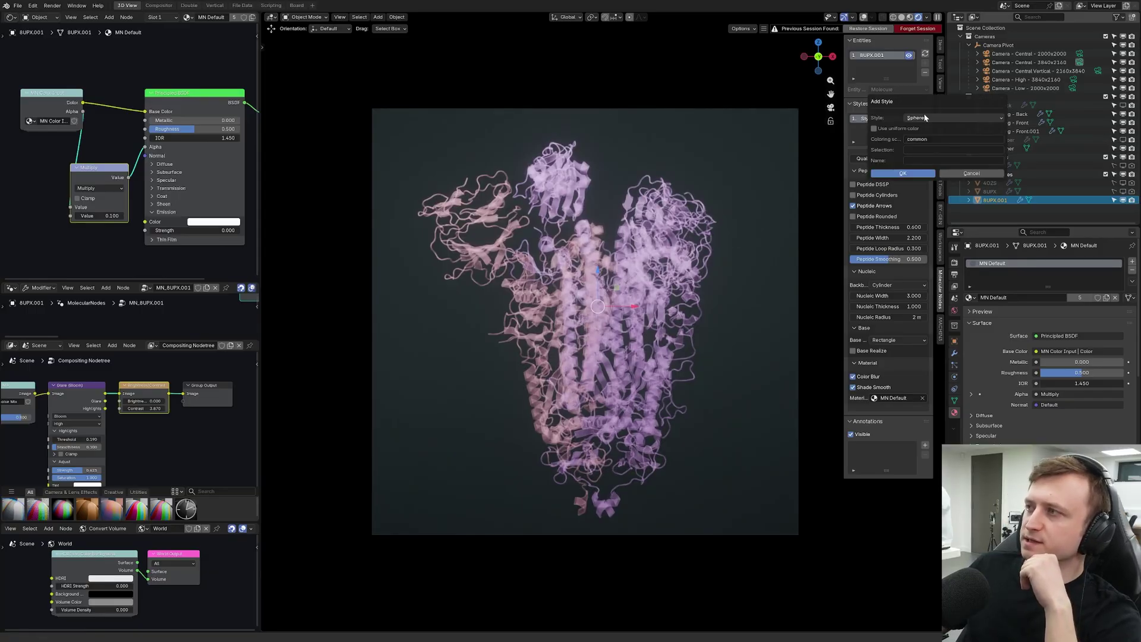
click(922, 119)
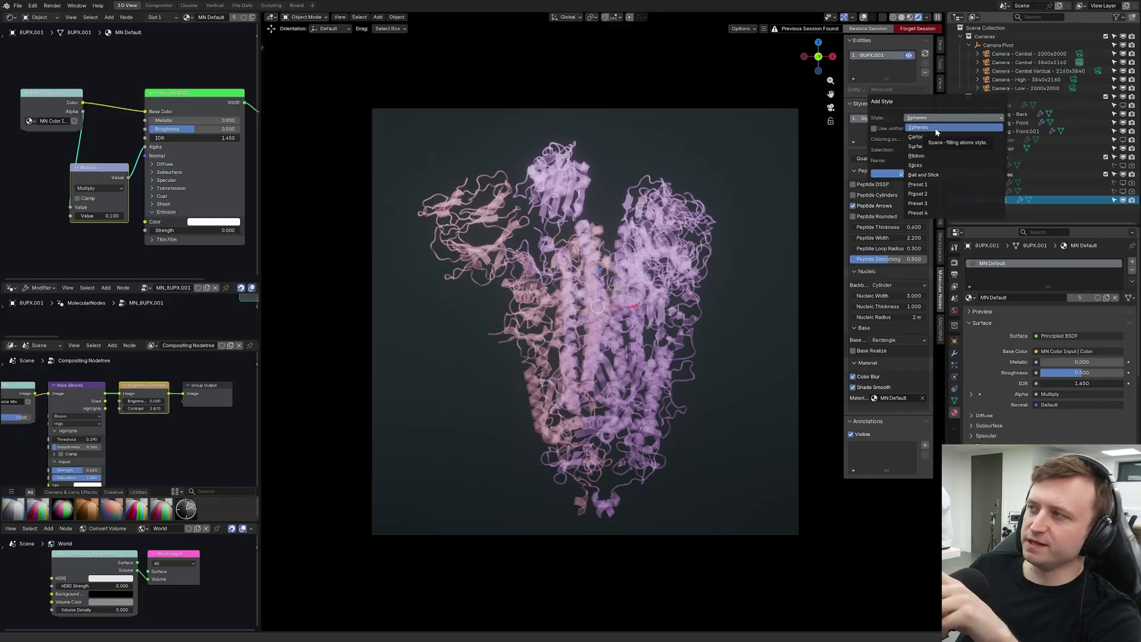
click(917, 137)
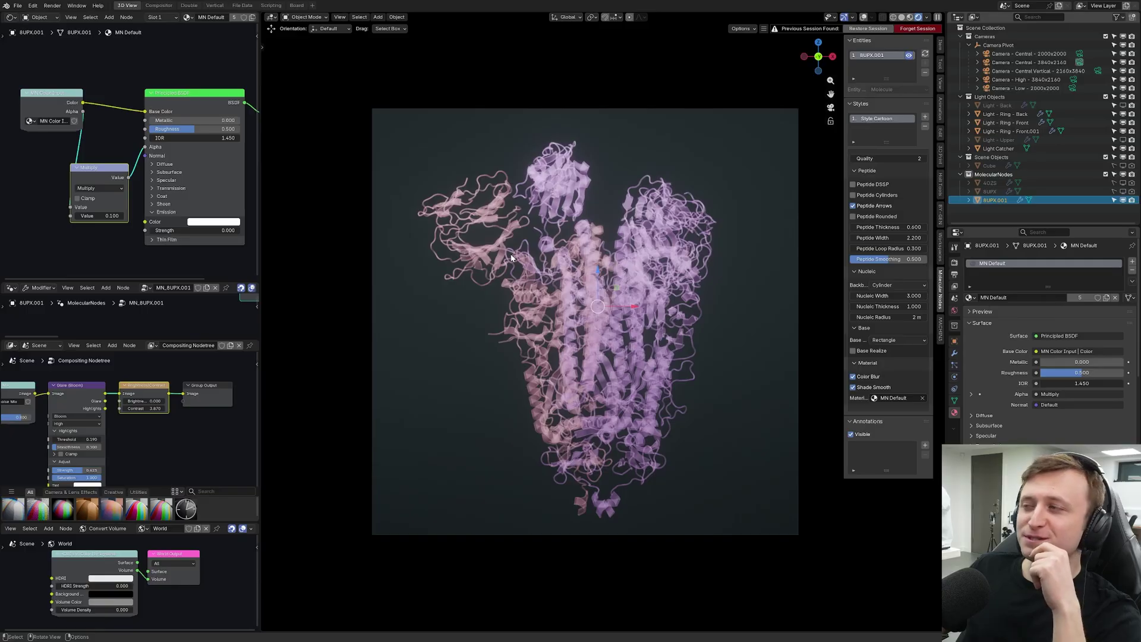
click(924, 117)
click(842, 177)
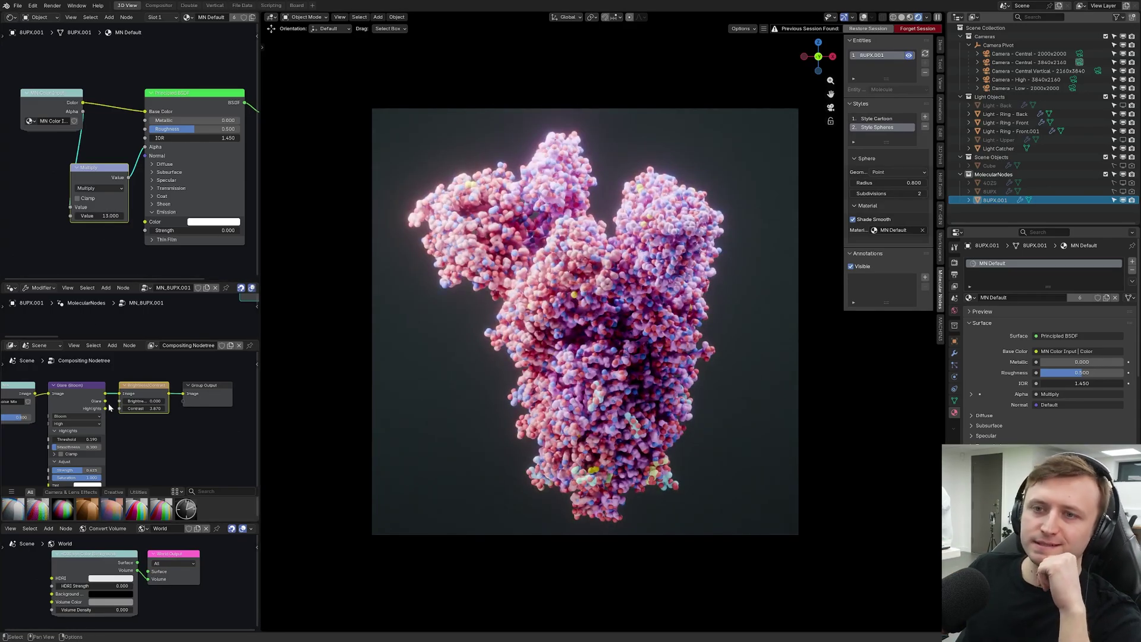
Step: Enlarge the geometry node editor and bring the molecule's two style nodes and their joining node into view
scroll(109, 406, up, 1)
drag(142, 339, 143, 487)
middle_drag(202, 373, 155, 361)
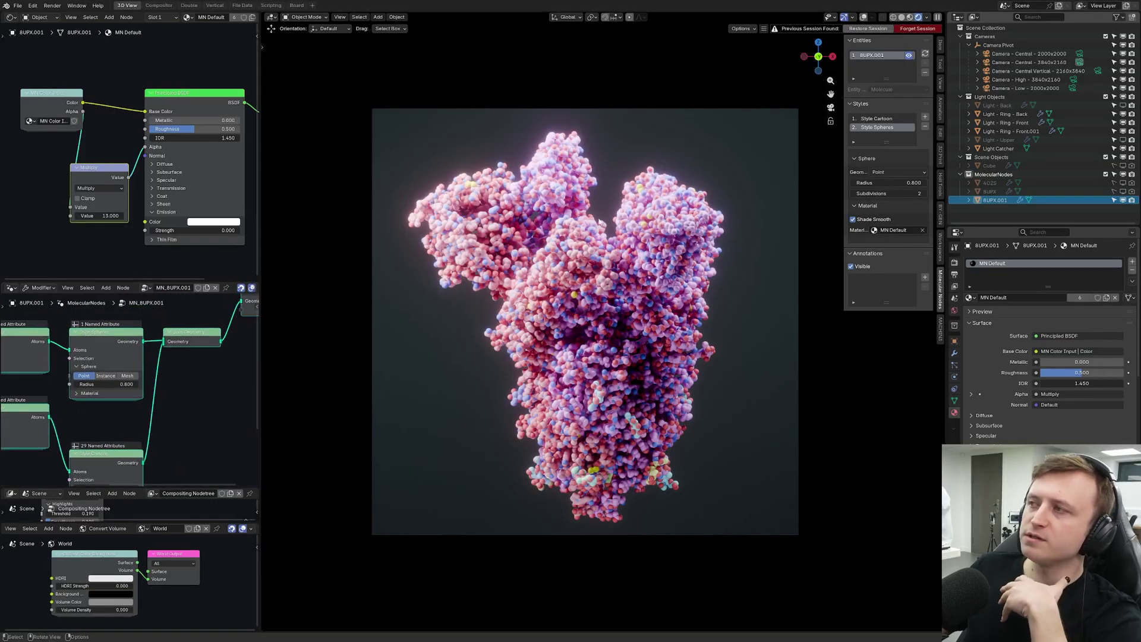
drag(163, 341, 163, 341)
Step: Delete the imported copy of the molecule and show the original 8UPX in the viewport again
key(x)
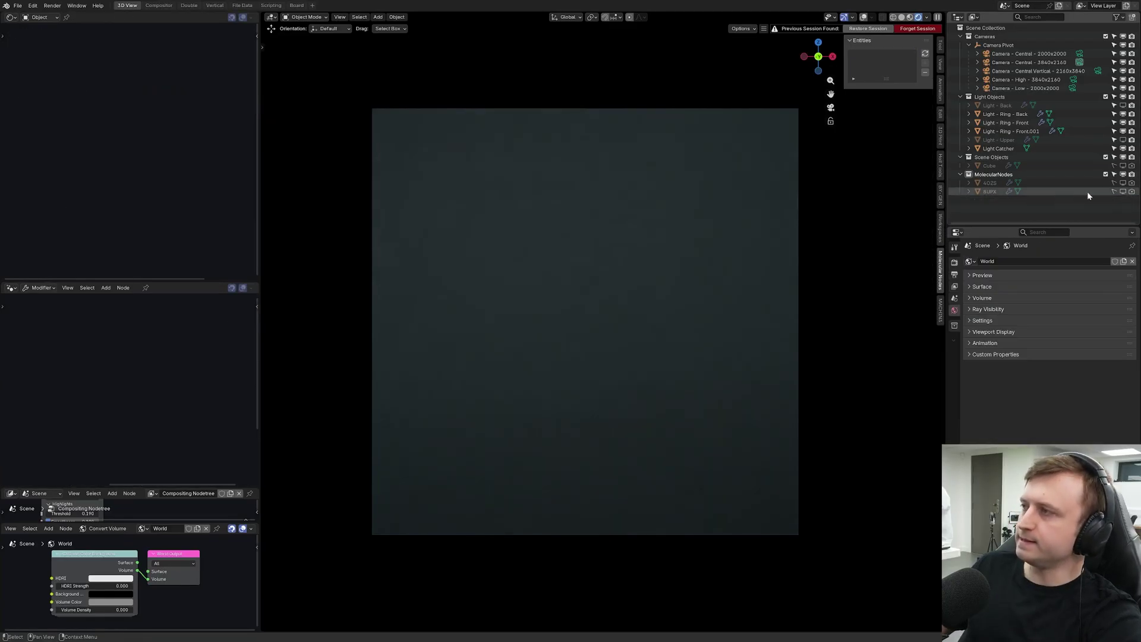
click(1114, 192)
click(1128, 192)
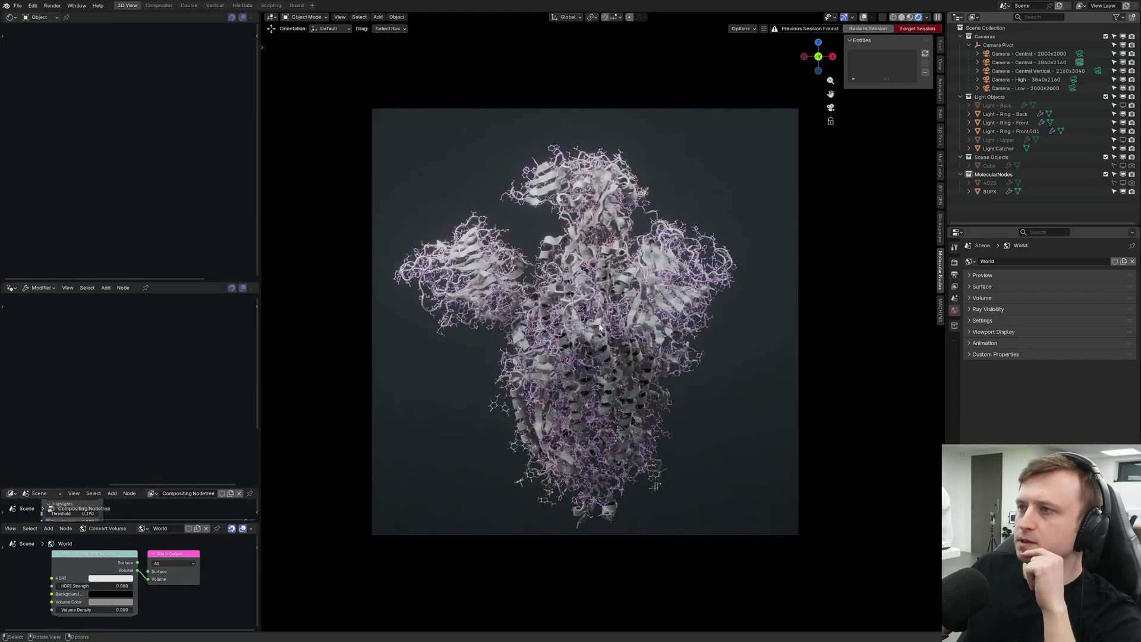
Step: Move the original 8UPX molecule about 0.02 m in X and 0.07 m in Z, and deselect it
click(600, 327)
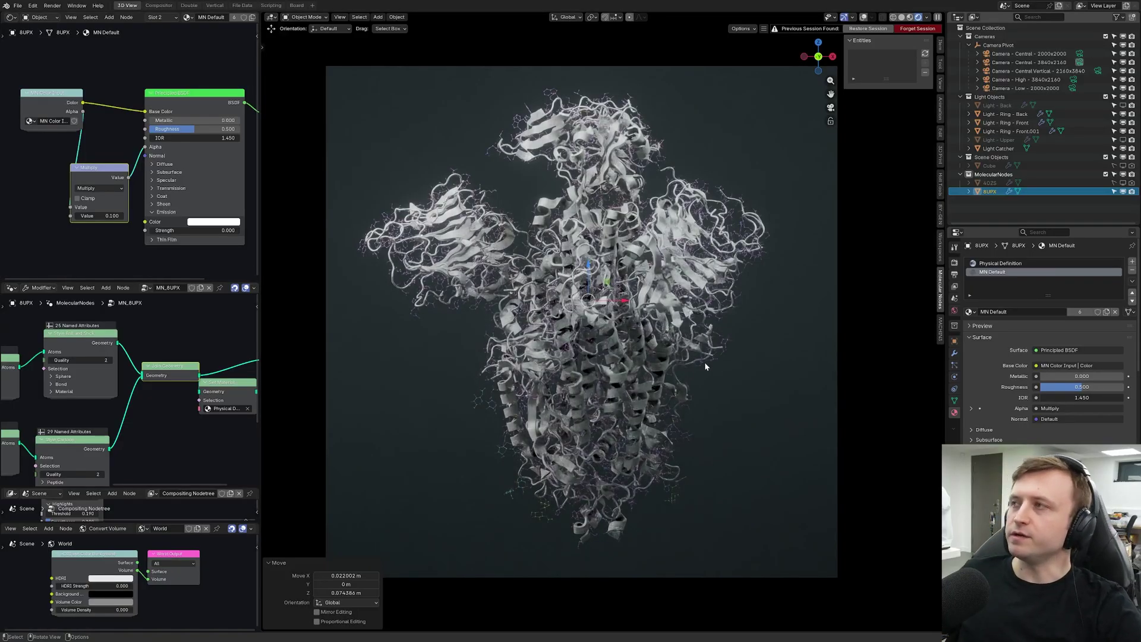
click(732, 323)
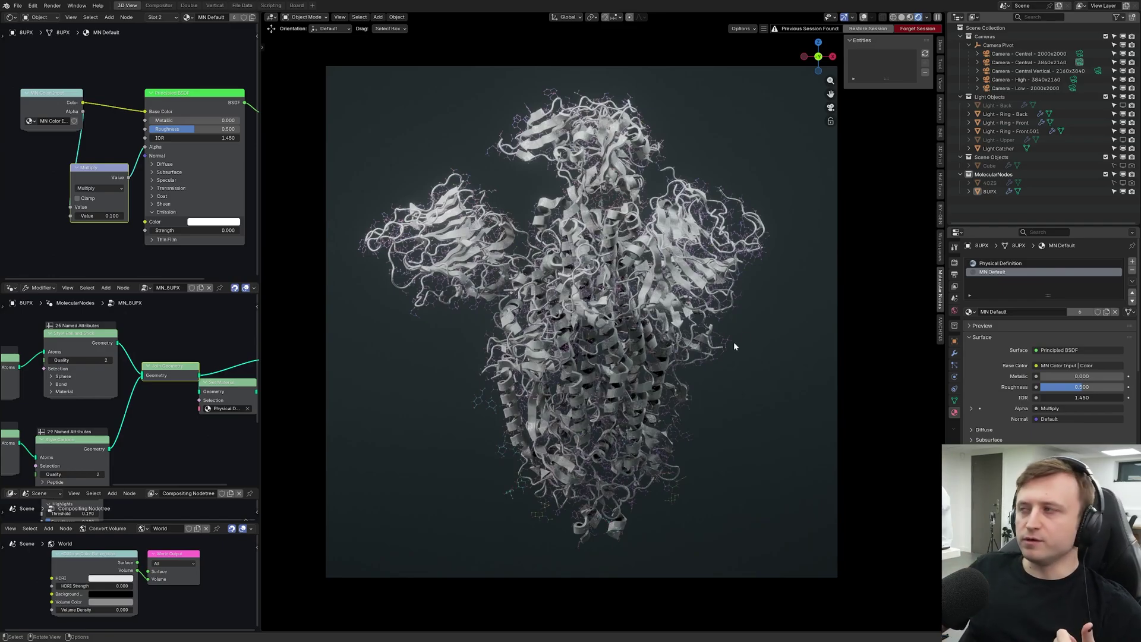
Step: Show Light - Back and Light - Upper in the viewport and set Light - Back's emission strength to 48.1
click(1122, 105)
click(1122, 139)
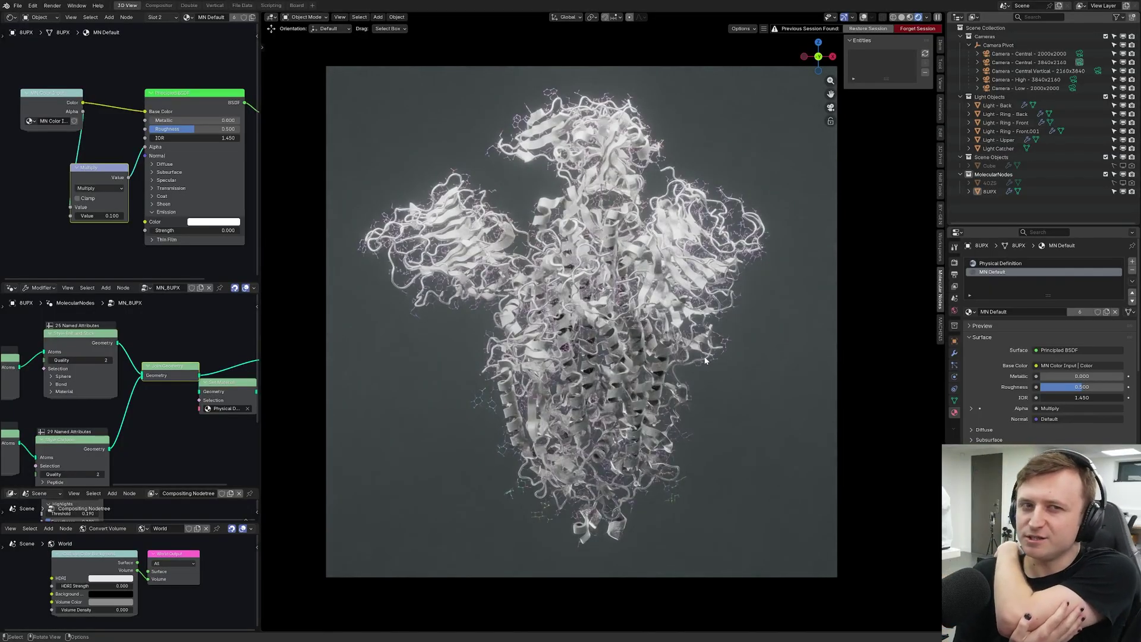
click(1006, 106)
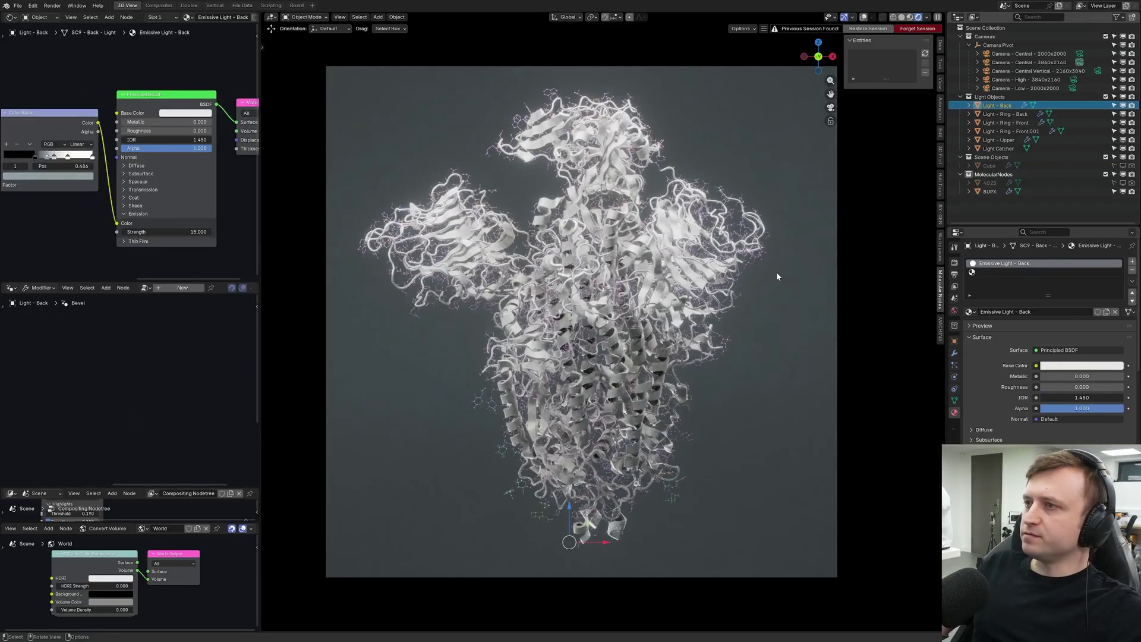
key(g)
click(178, 238)
drag(177, 238, 199, 237)
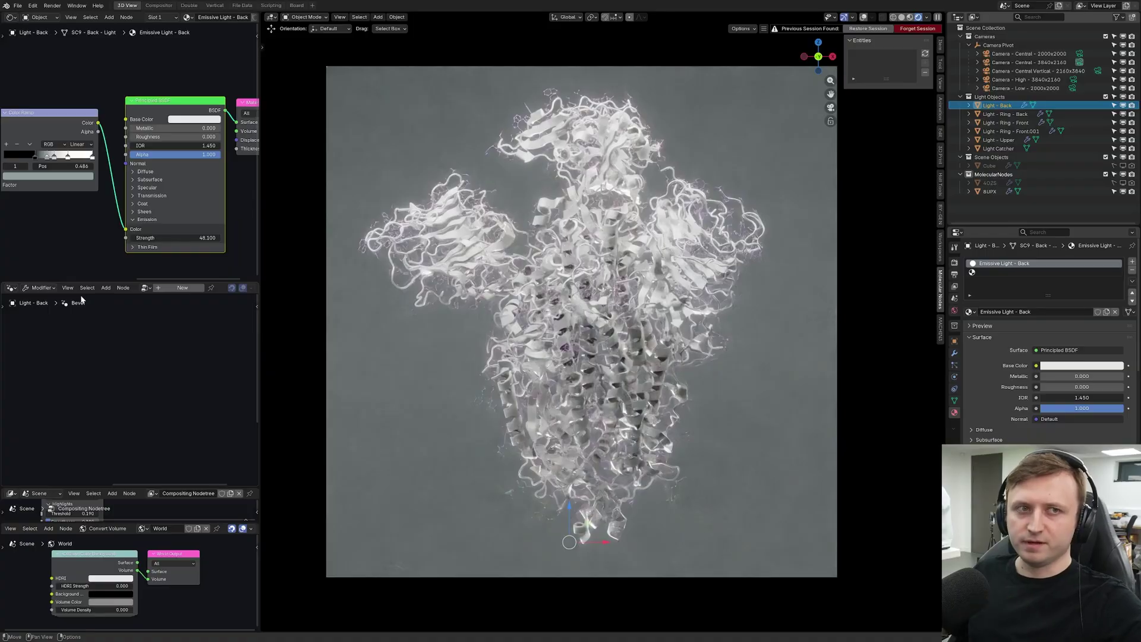
Step: Try a free trackball rotation of the 8UPX molecule under the current lights
click(562, 217)
key(r)
key(r)
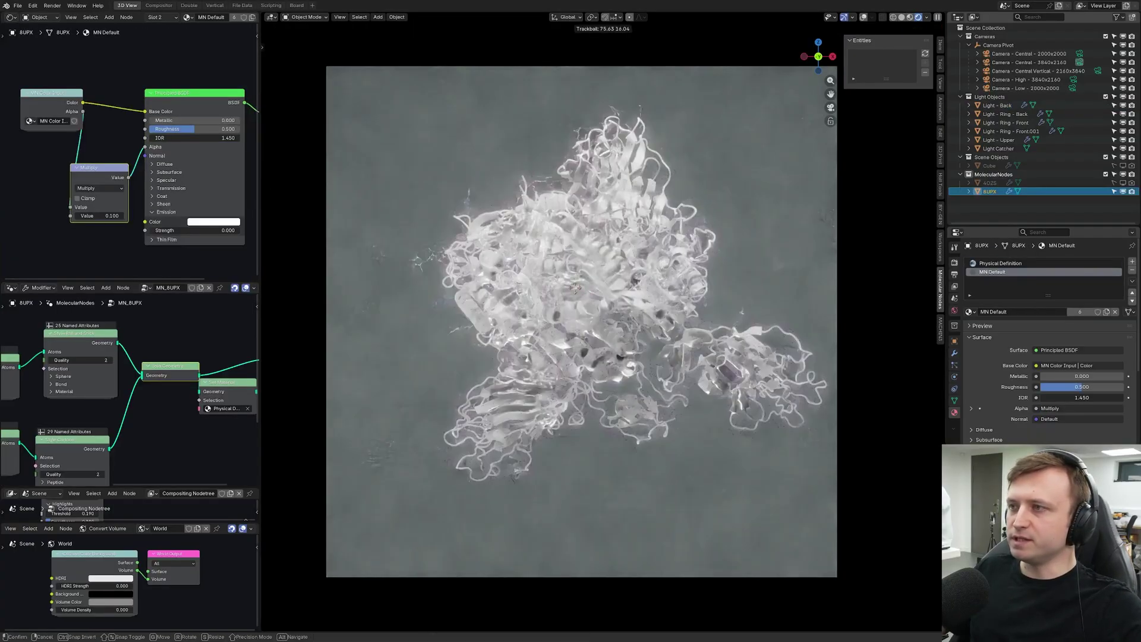
click(572, 288)
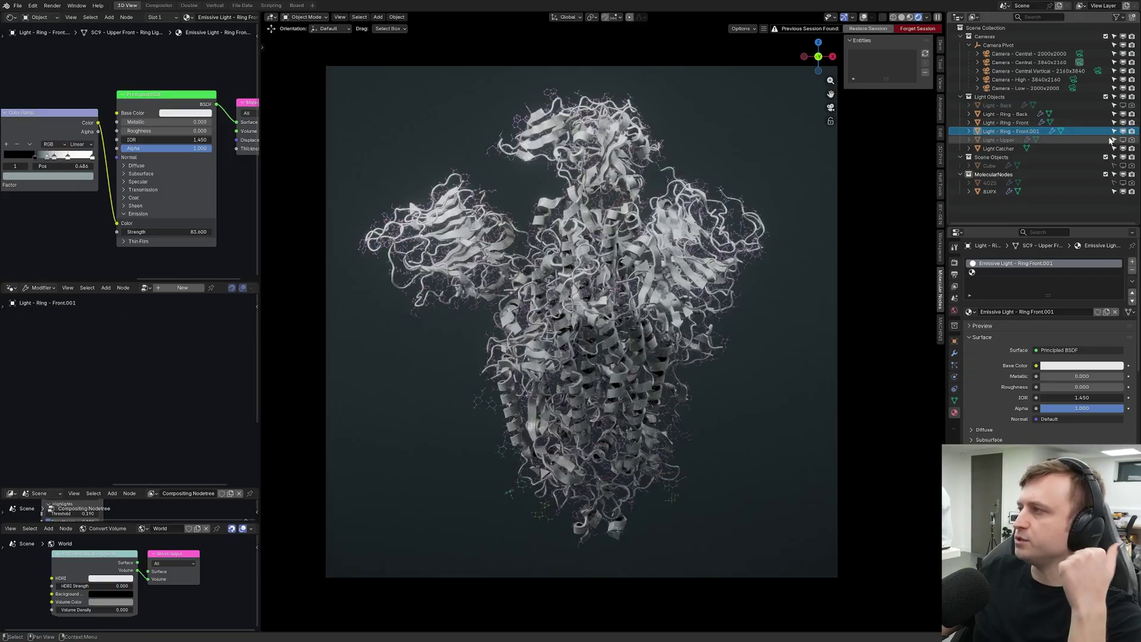
Step: Toggle the viewport visibility of Light - Ring - Front and Light - Ring - Front.001 to compare each light's effect on the molecule
click(1123, 123)
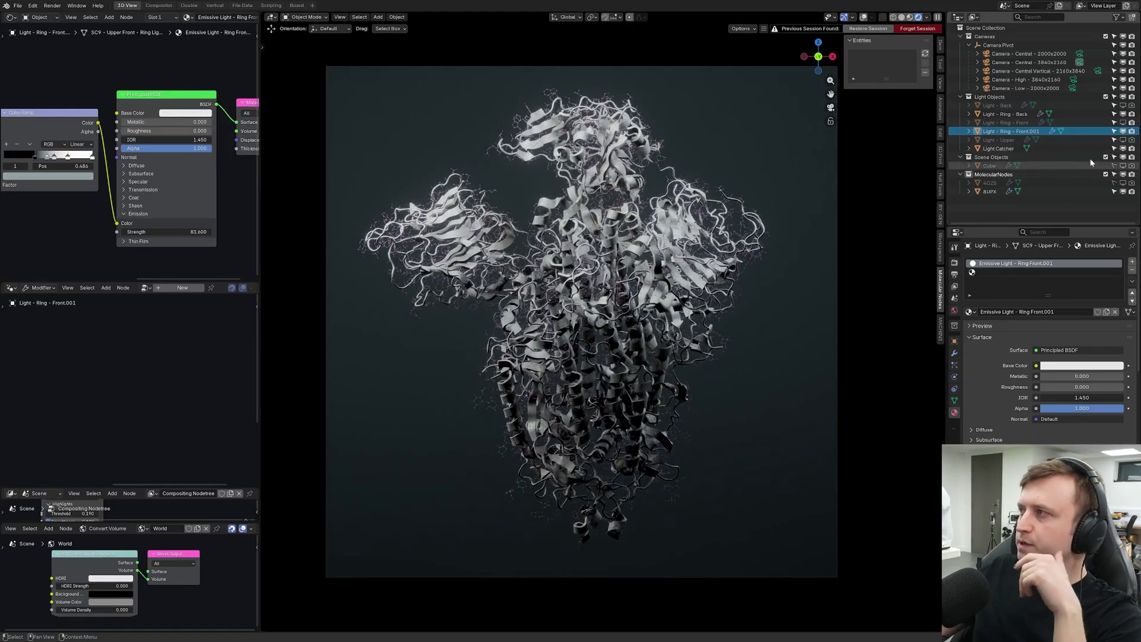
click(1123, 123)
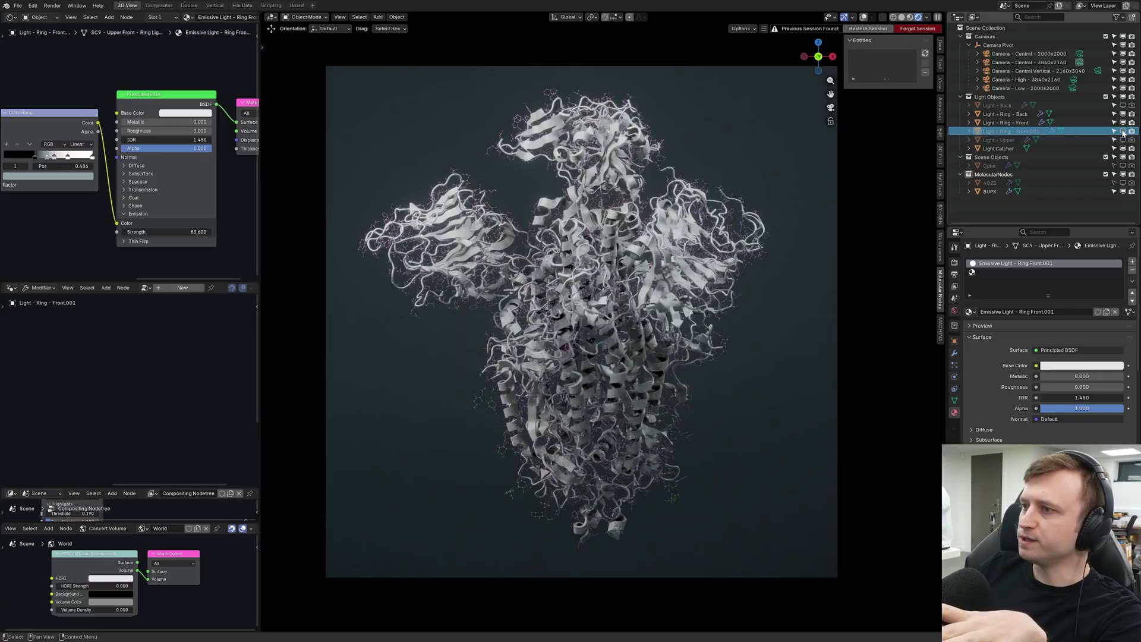
click(1123, 131)
click(1123, 132)
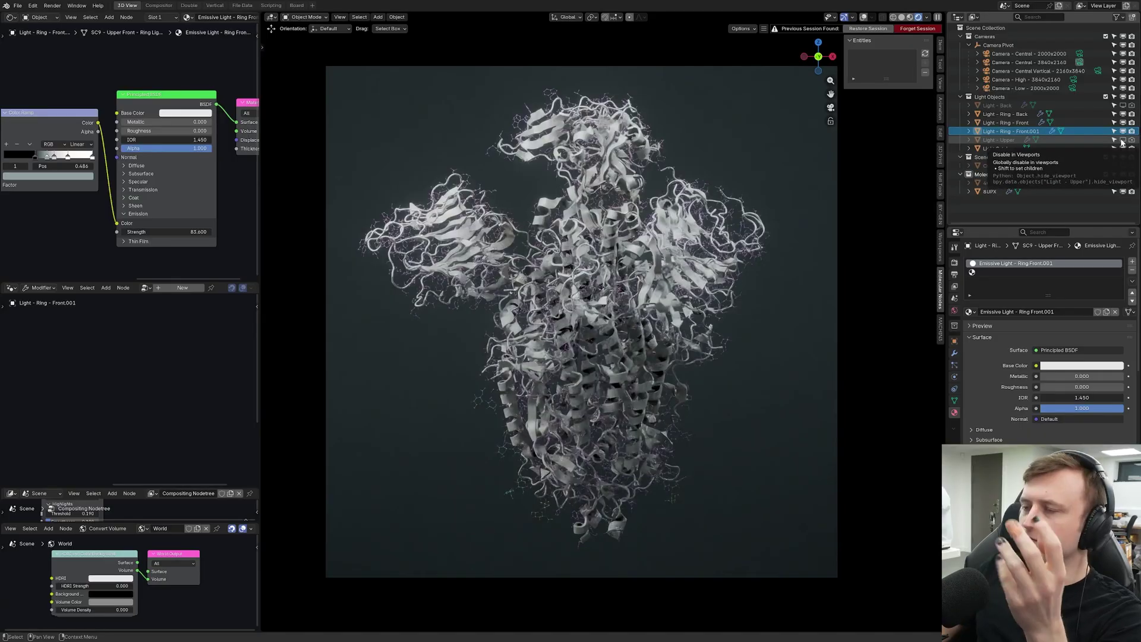
click(1123, 130)
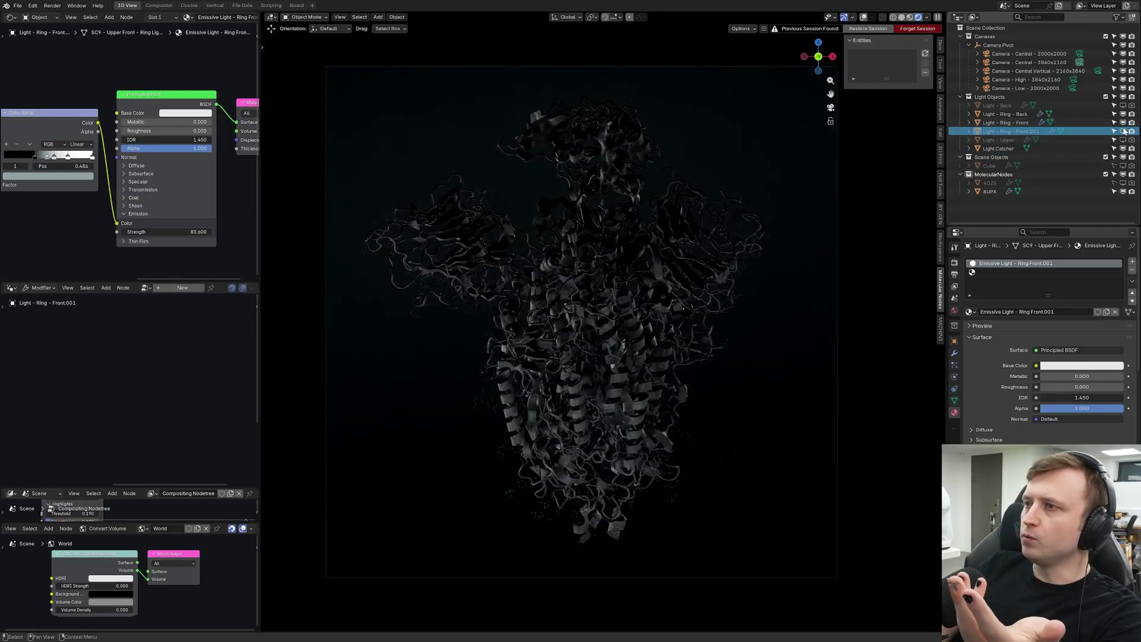
click(1123, 130)
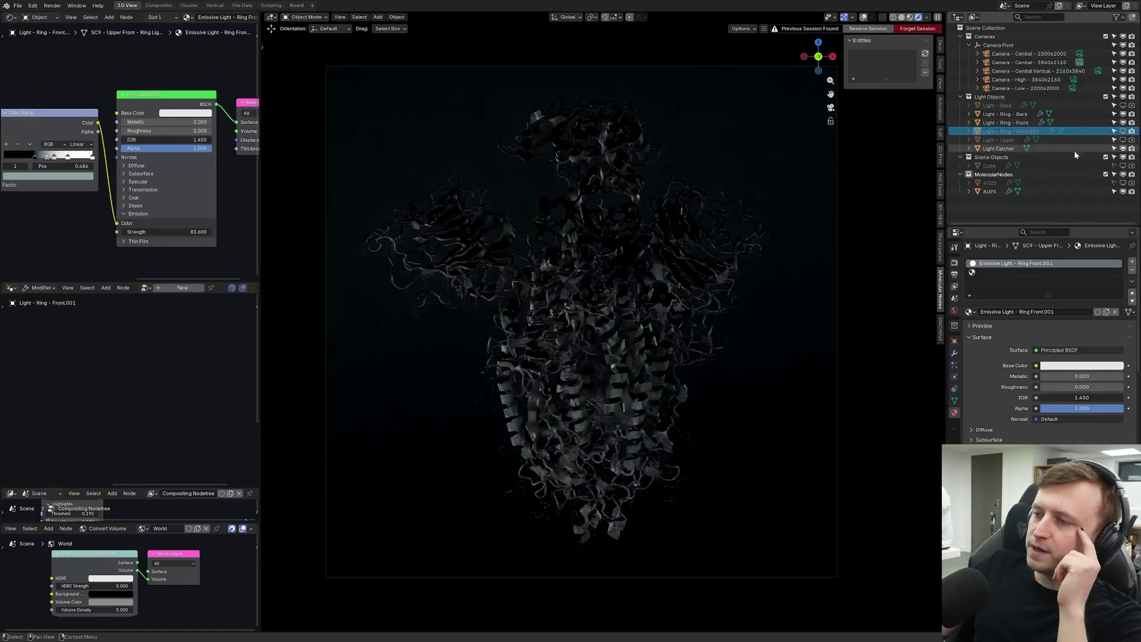
Step: Try turning the 8UPX molecule with a trackball rotation while Light - Ring - Front.001 is hidden
click(655, 313)
key(r)
key(r)
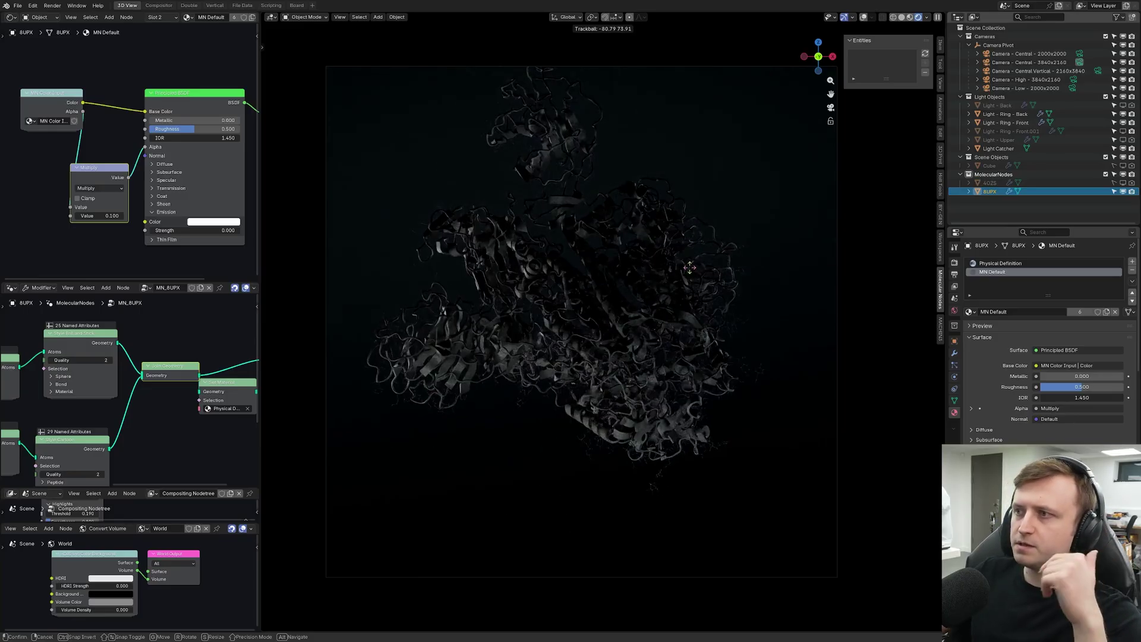
click(614, 216)
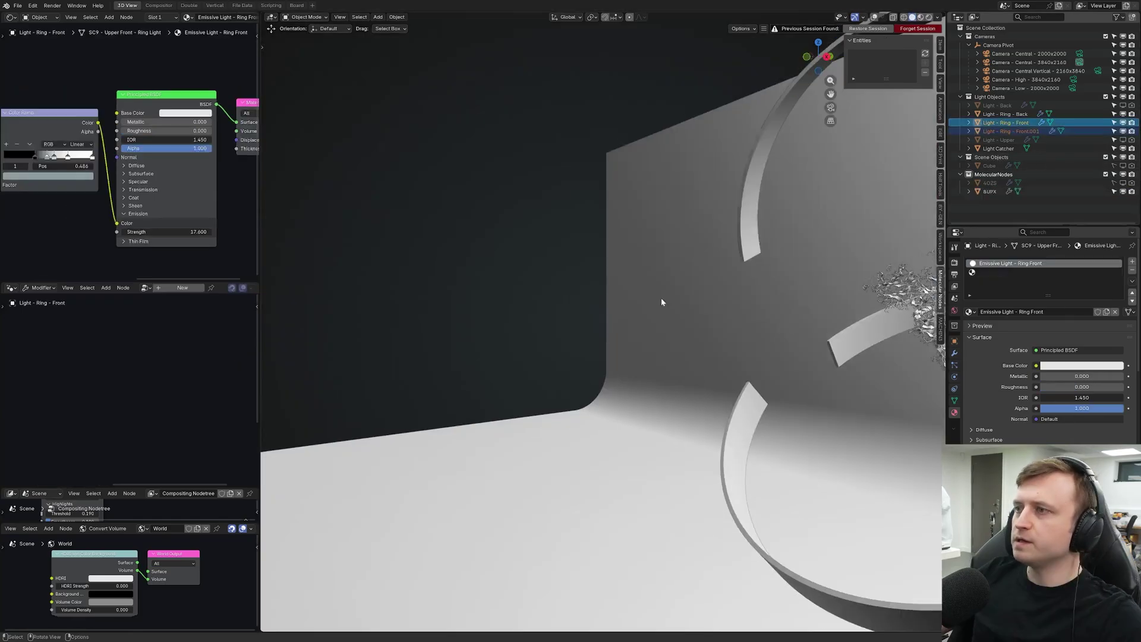
Step: Inspect the ring lights' placement around the molecule from outside the camera, and return to the rendered camera view
mouse_move(662, 306)
middle_down()
mouse_move(784, 320)
mouse_move(716, 299)
mouse_move(772, 313)
mouse_move(812, 306)
mouse_move(729, 298)
middle_up()
key(KP_0)
key(z)
click(728, 106)
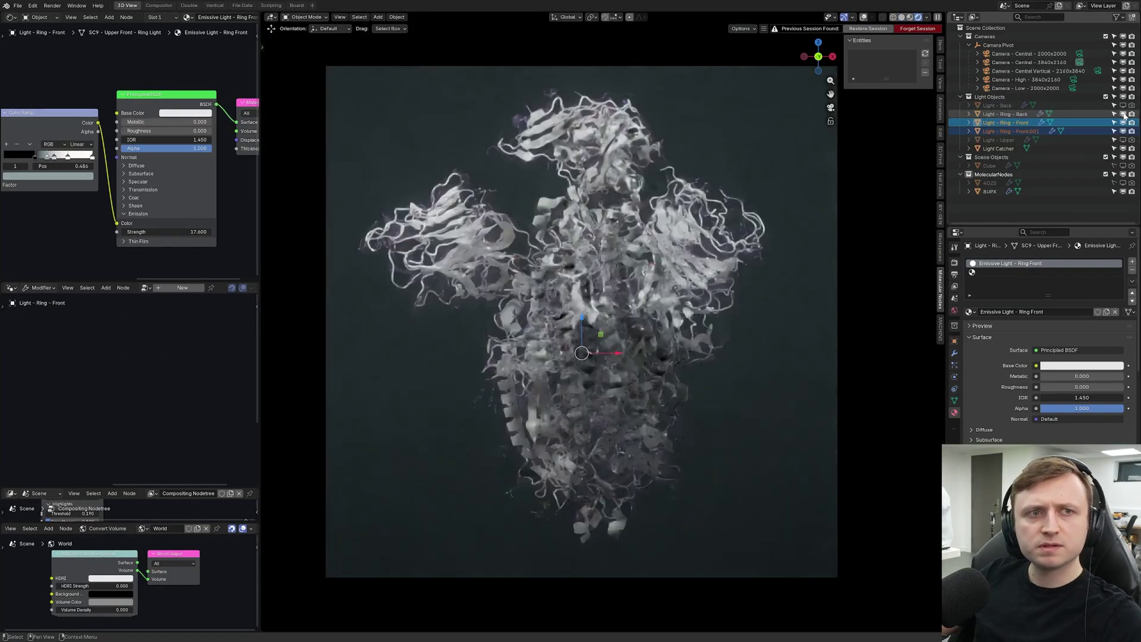
click(989, 192)
key(r)
key(r)
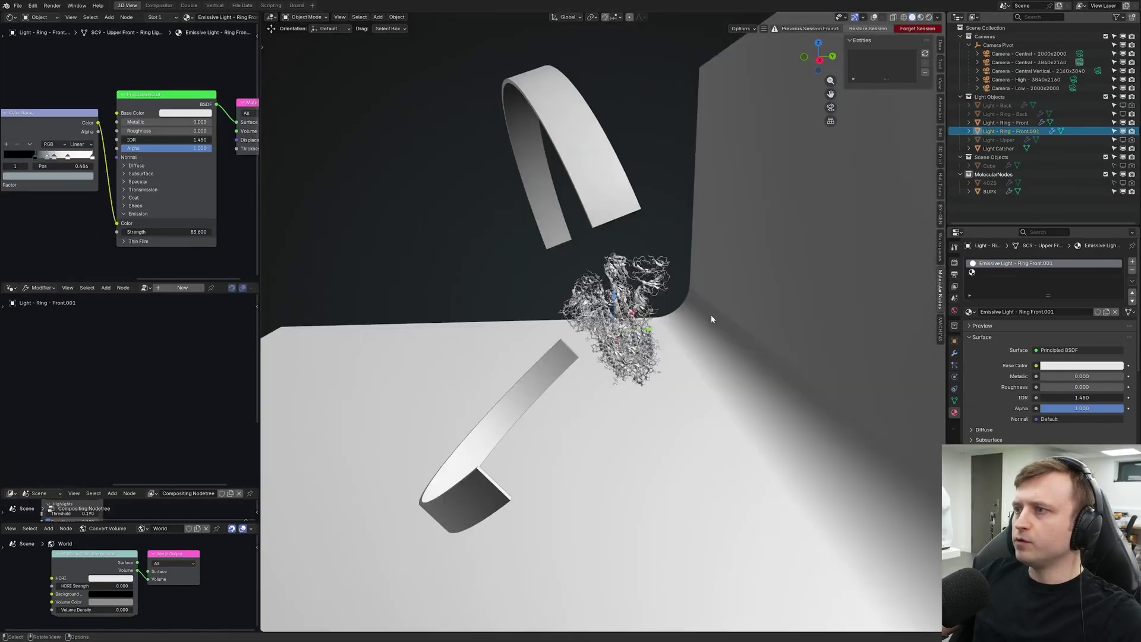
right_click(678, 231)
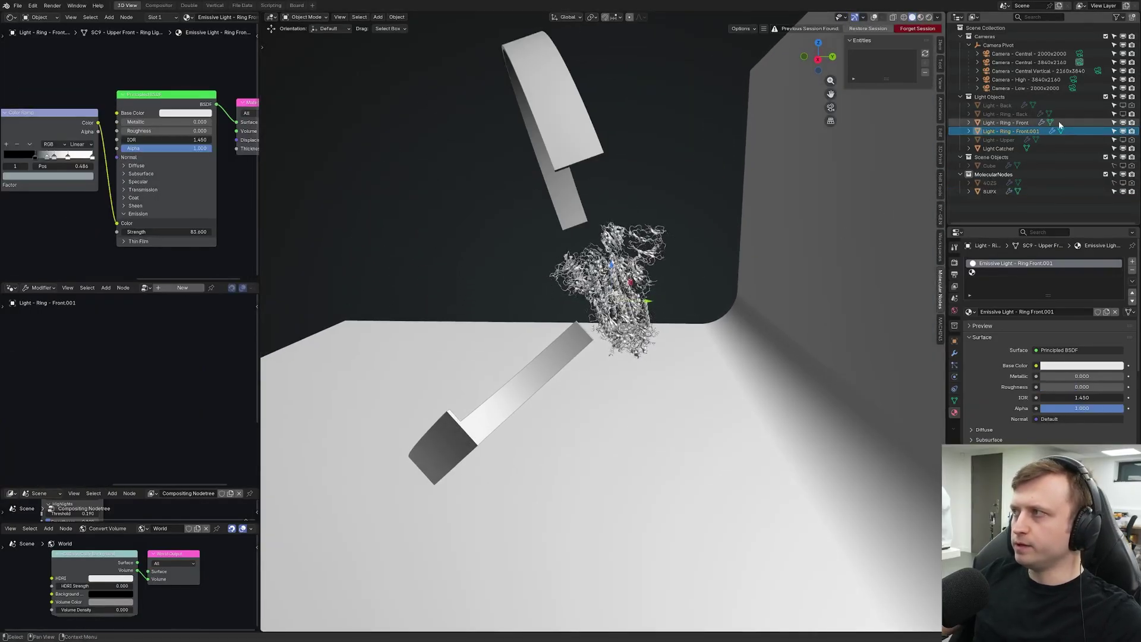
Step: Rotate Light - Ring - Front by 7.61° about the global X axis while viewing the rendered camera view
click(1006, 122)
key(r)
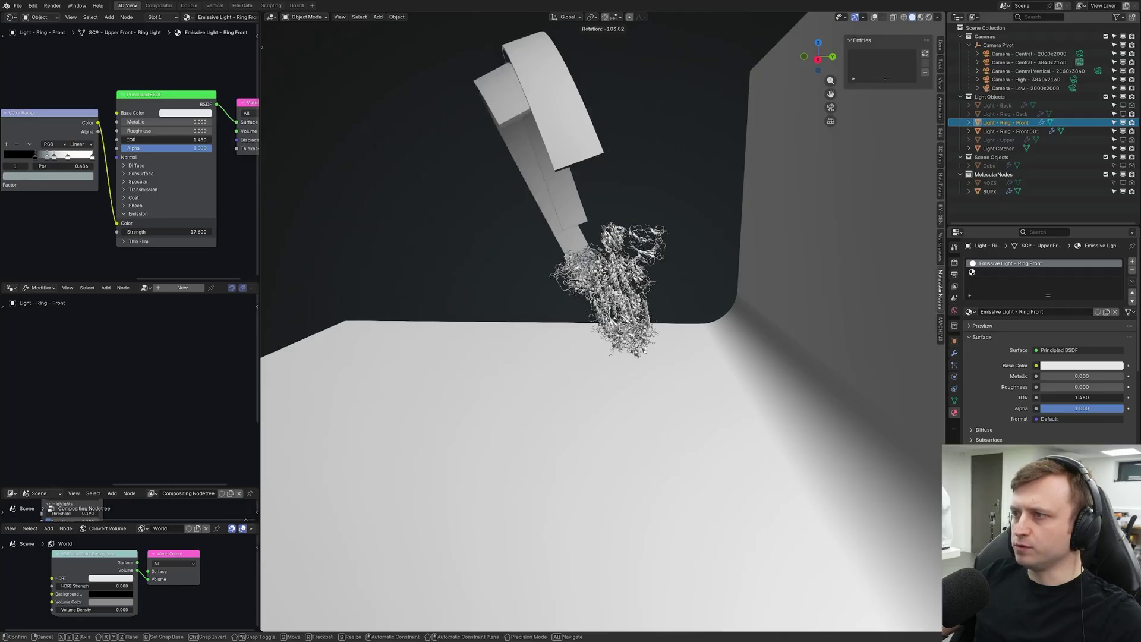
right_click(722, 319)
key(KP_0)
key(z)
key(r)
key(x)
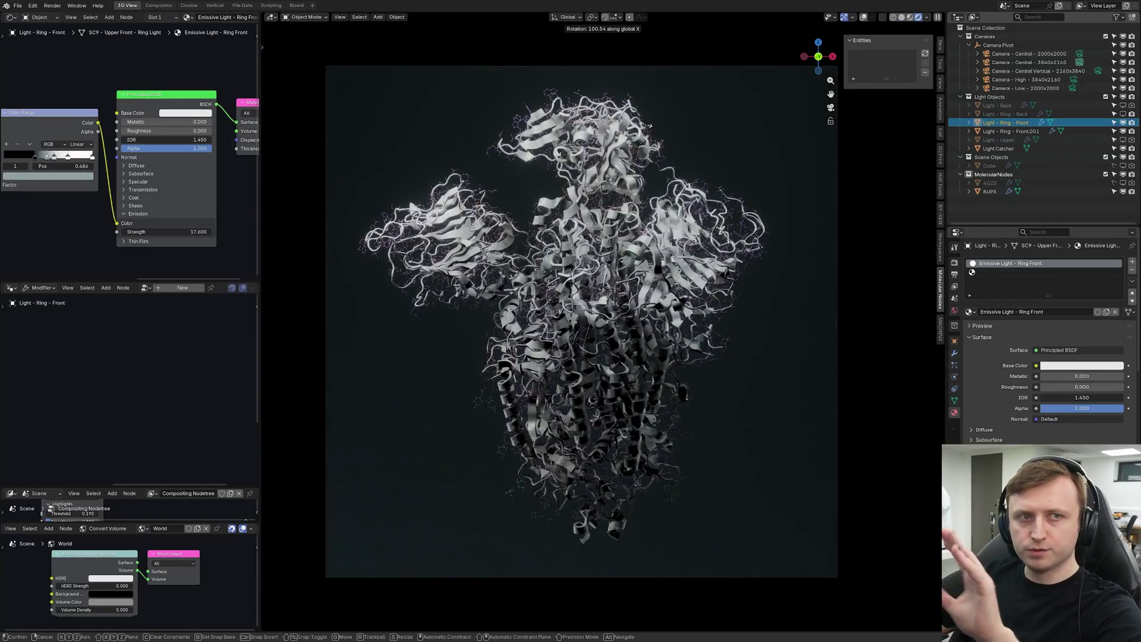
click(796, 424)
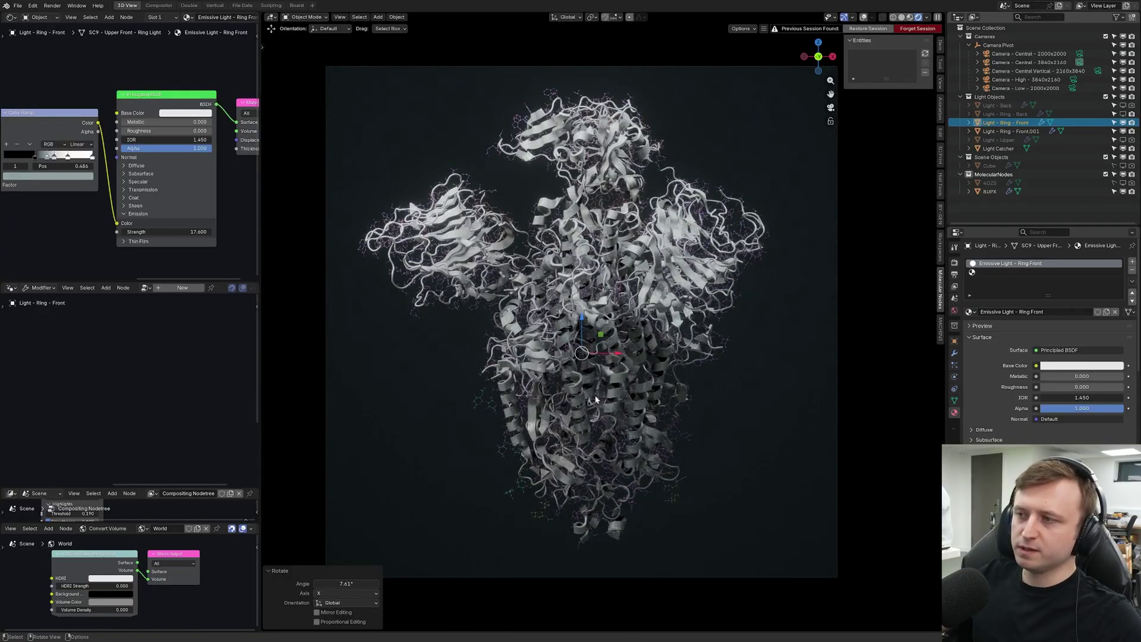
key(r)
key(x)
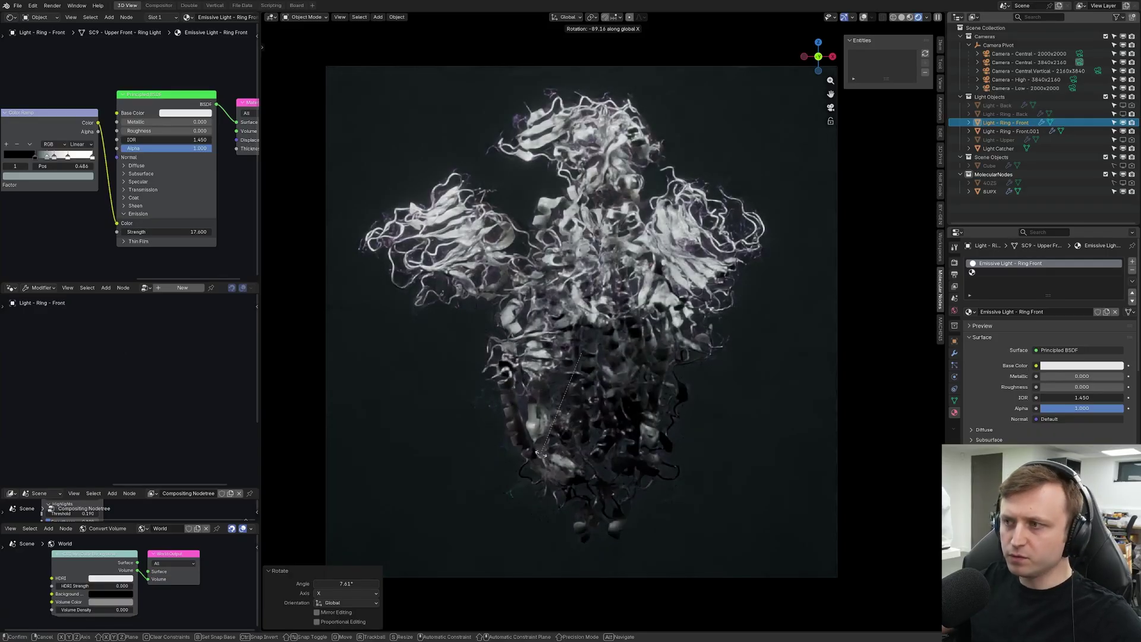
right_click(647, 463)
click(647, 463)
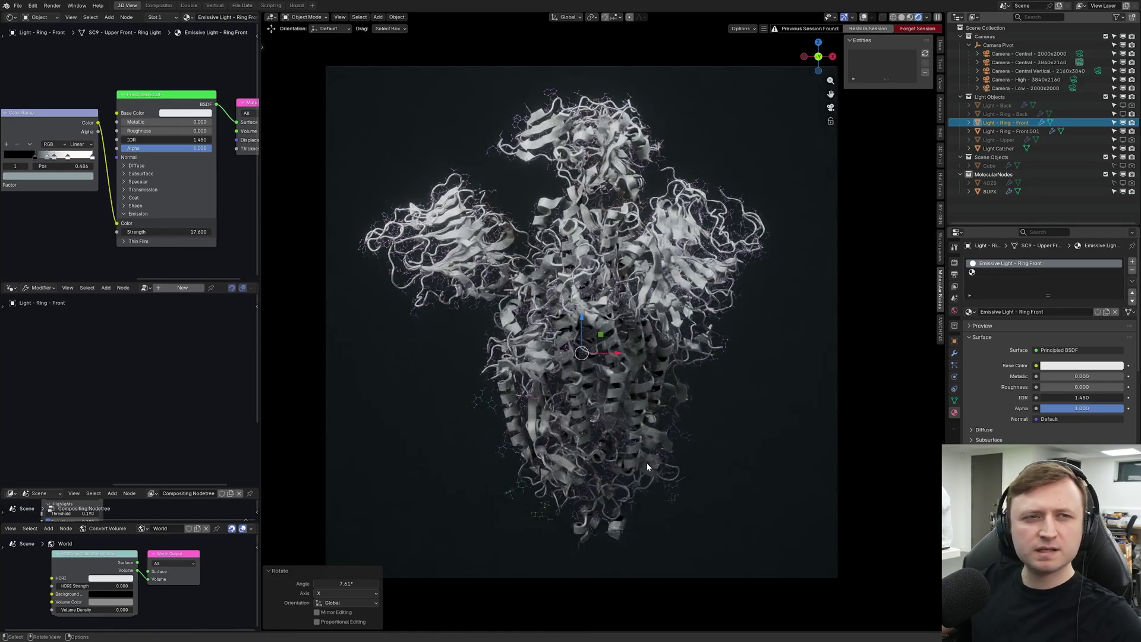
Step: Change the lens type of Camera - Central - 3840x2160 to Perspective
click(1028, 63)
click(1055, 288)
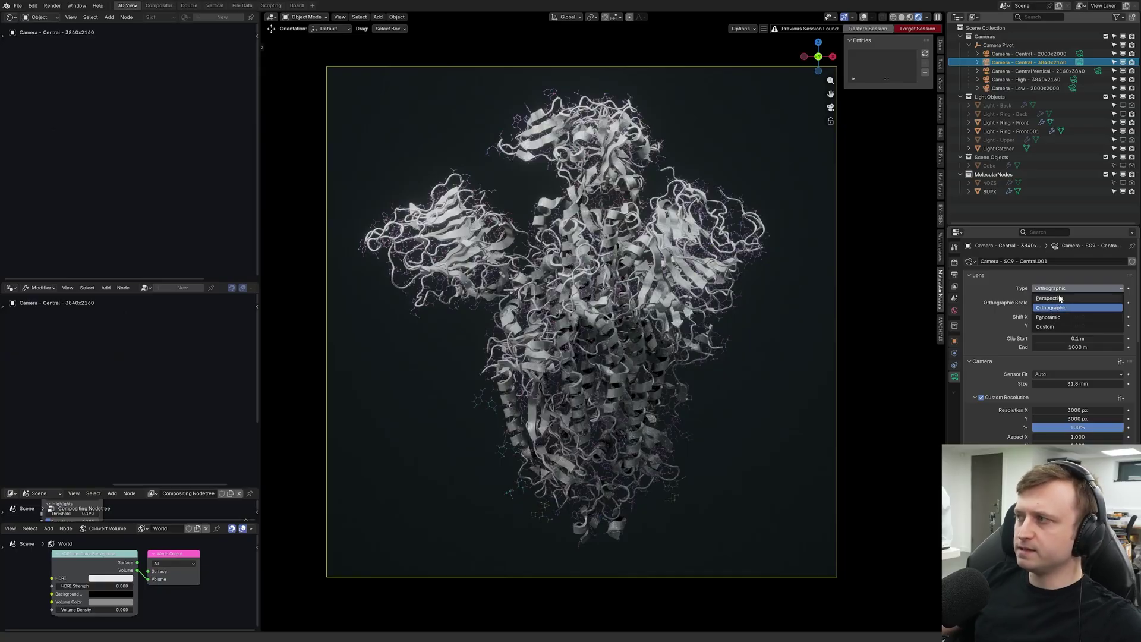
click(1060, 298)
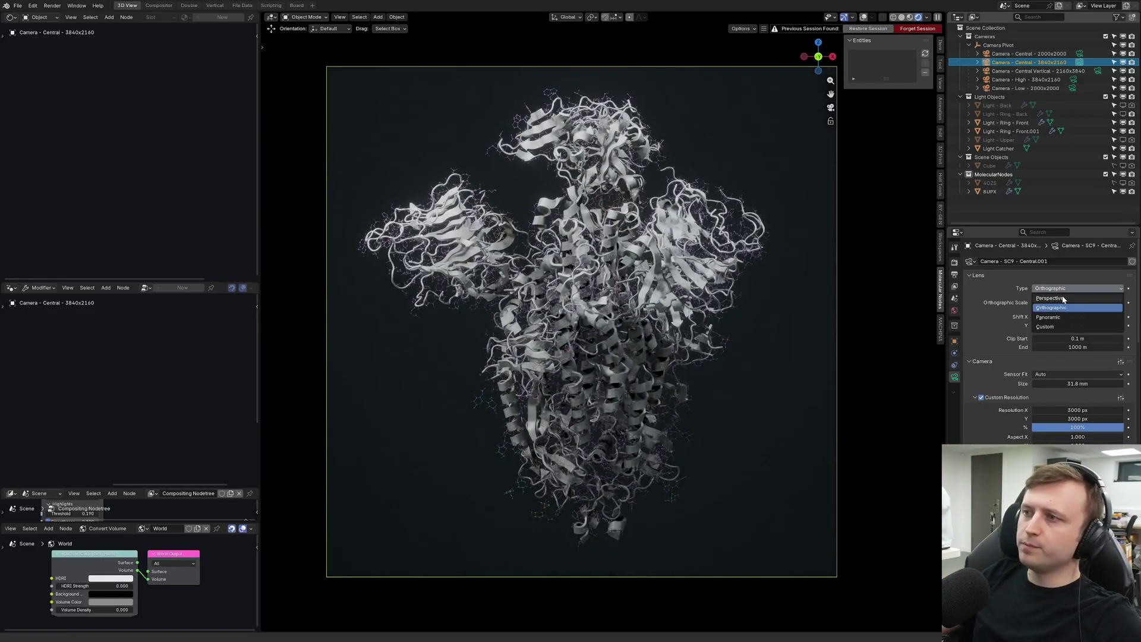
click(1063, 299)
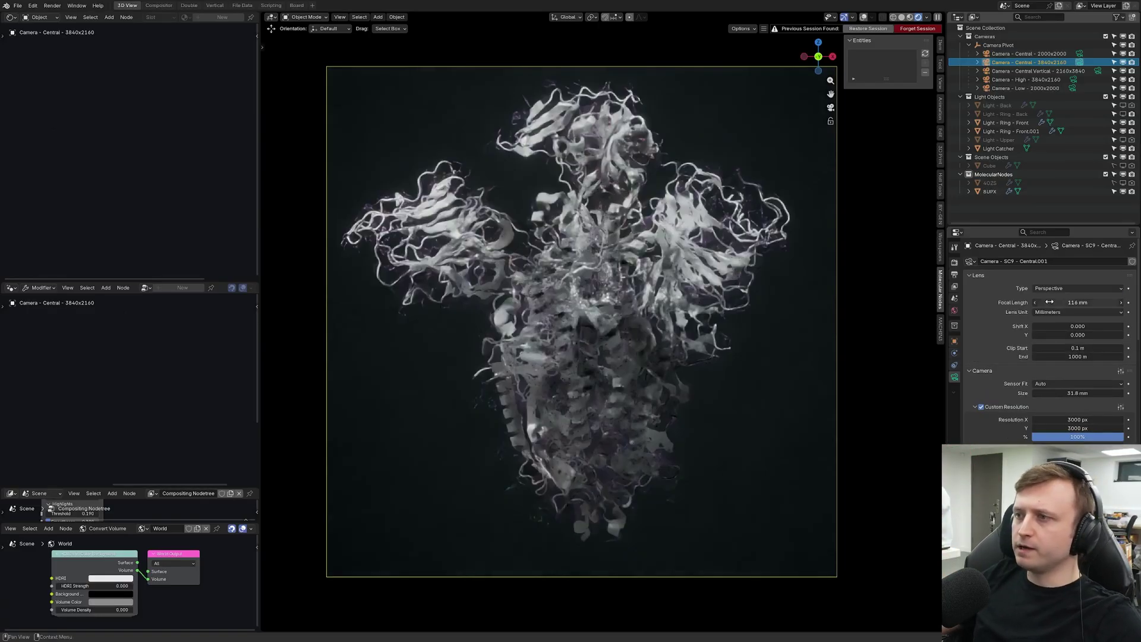
click(637, 335)
key(r)
key(r)
key(Escape)
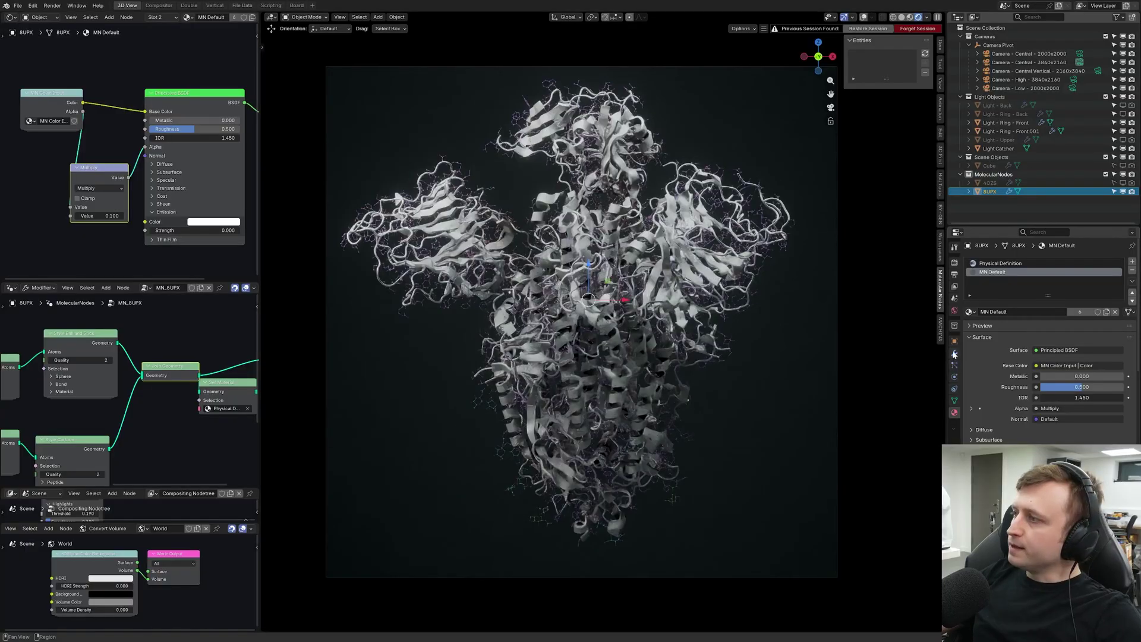
Step: Set the focal length of Camera - Central - 3840x2160 to 12 mm and its Y location to about -1.095 m
click(1028, 62)
drag(1078, 303, 1031, 303)
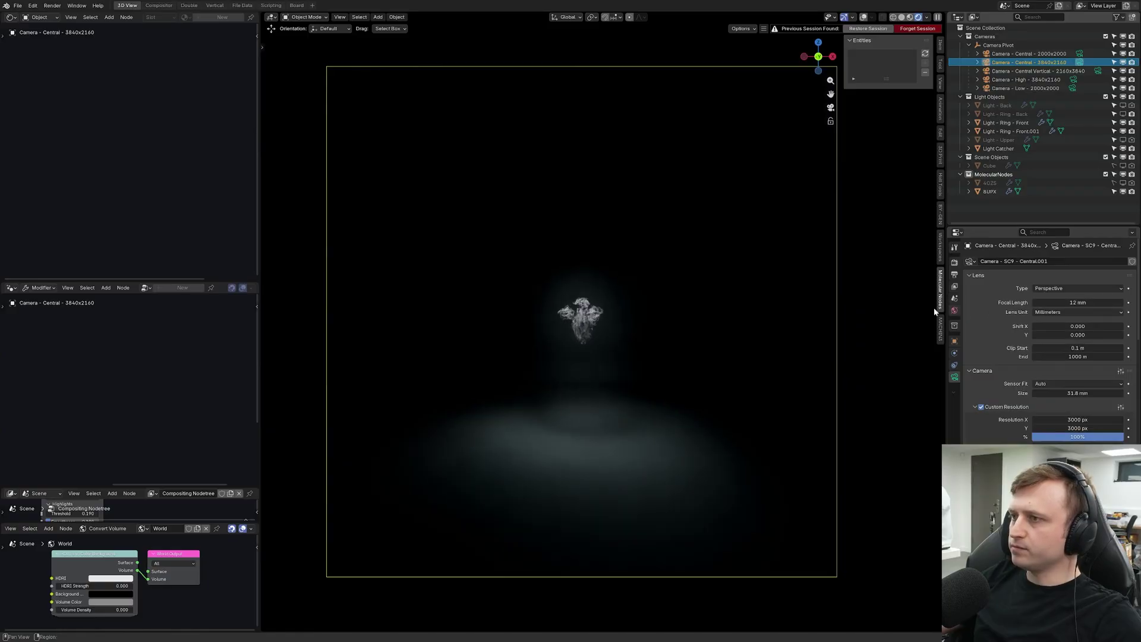
click(940, 46)
drag(879, 70, 906, 70)
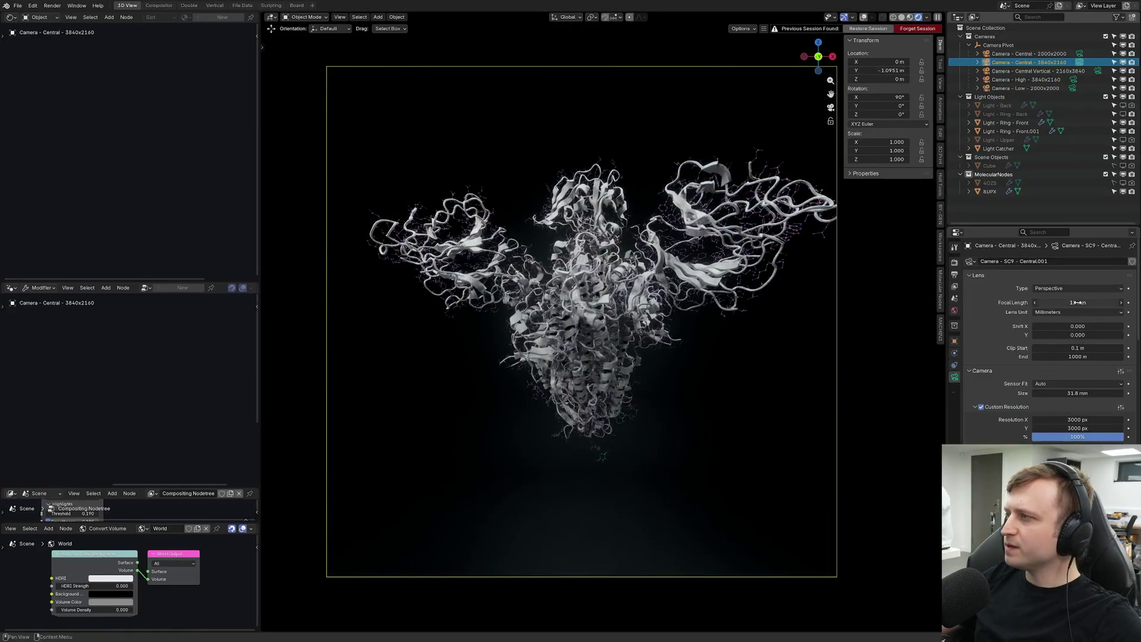
Step: Rotate the 8UPX molecule freely with trackball rotation to about -41.5° X, 48.3° Y and -208.3° Z
click(588, 325)
key(r)
key(r)
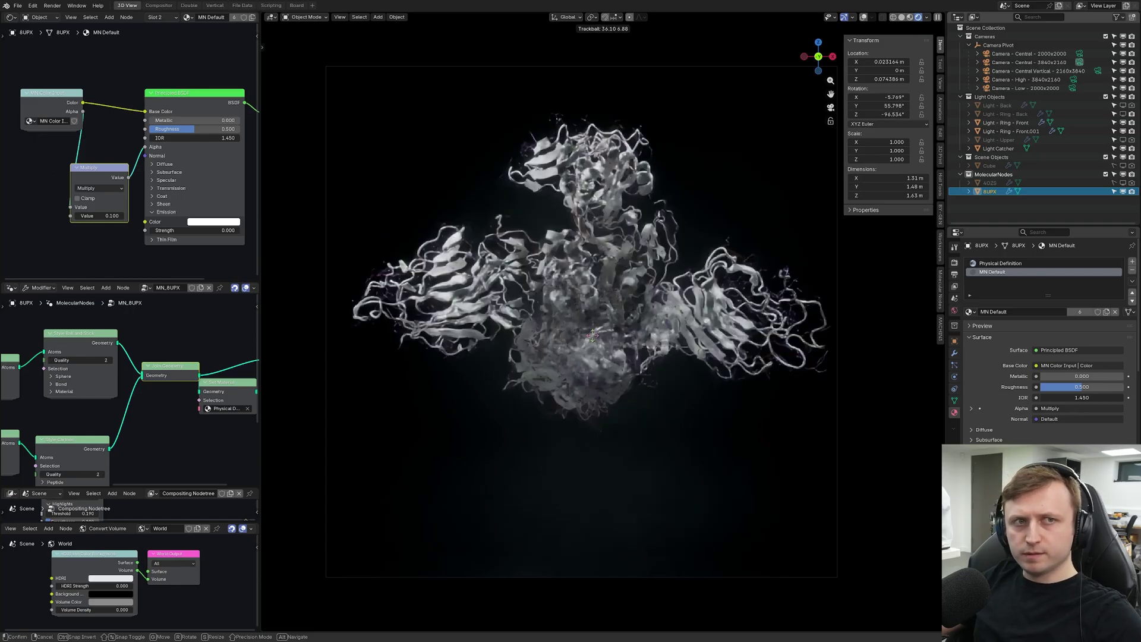
click(556, 350)
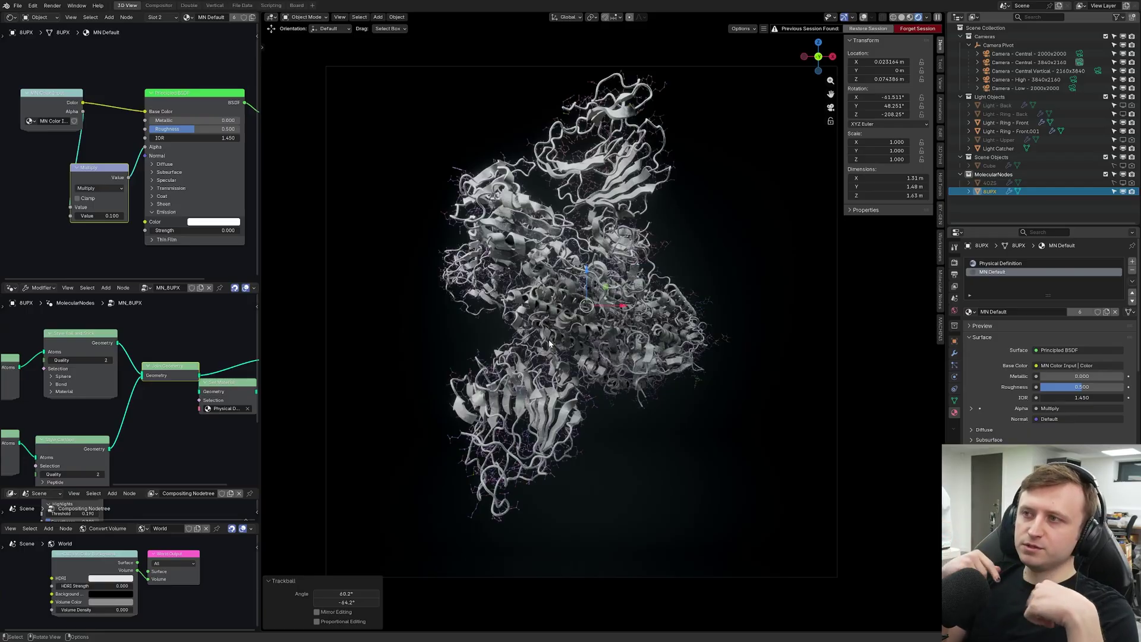
Step: Examine the ribbons and the thin ball-and-stick atoms in the molecule's lower domain up close
scroll(549, 341, up, 3)
scroll(567, 336, down, 3)
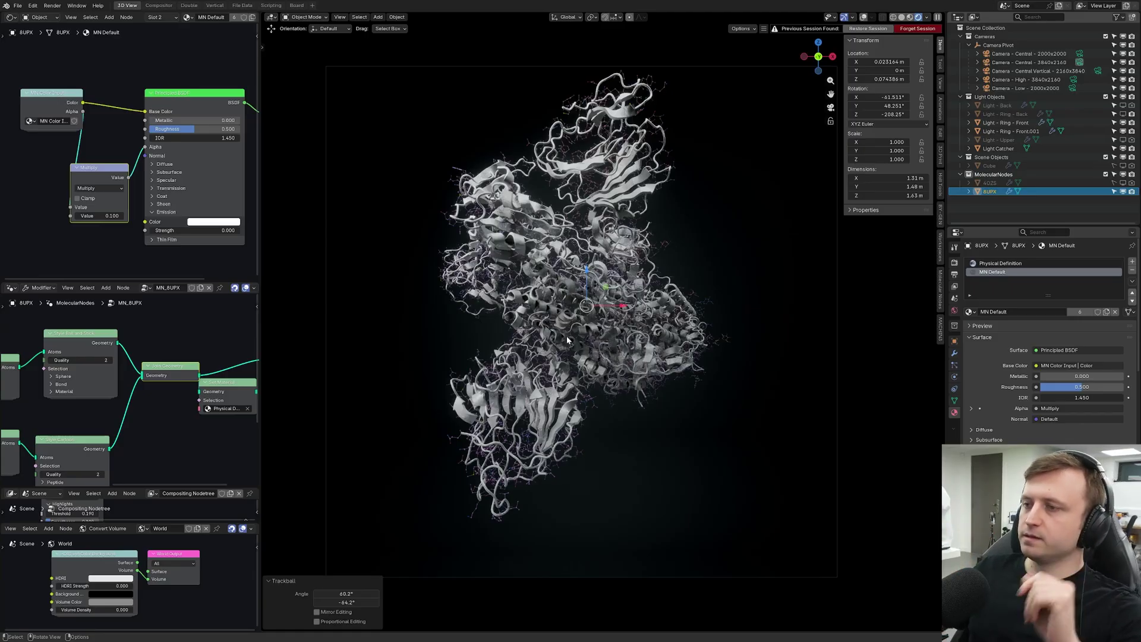
scroll(566, 337, up, 3)
shift+middle_drag(567, 337, 448, 222)
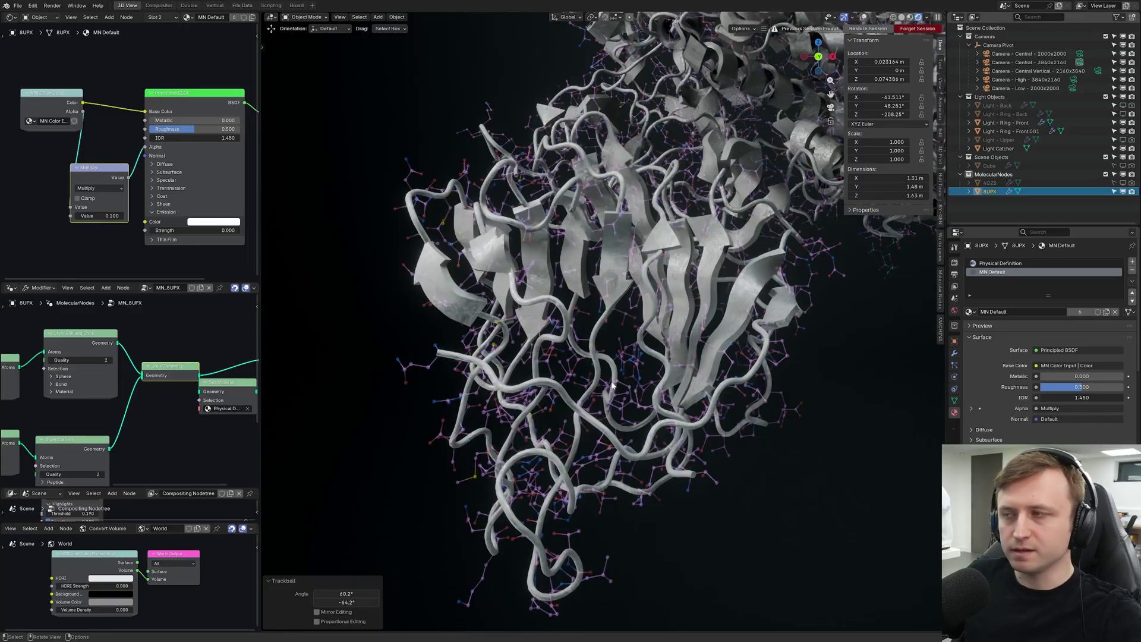
scroll(613, 386, down, 4)
scroll(688, 307, up, 2)
scroll(687, 306, down, 1)
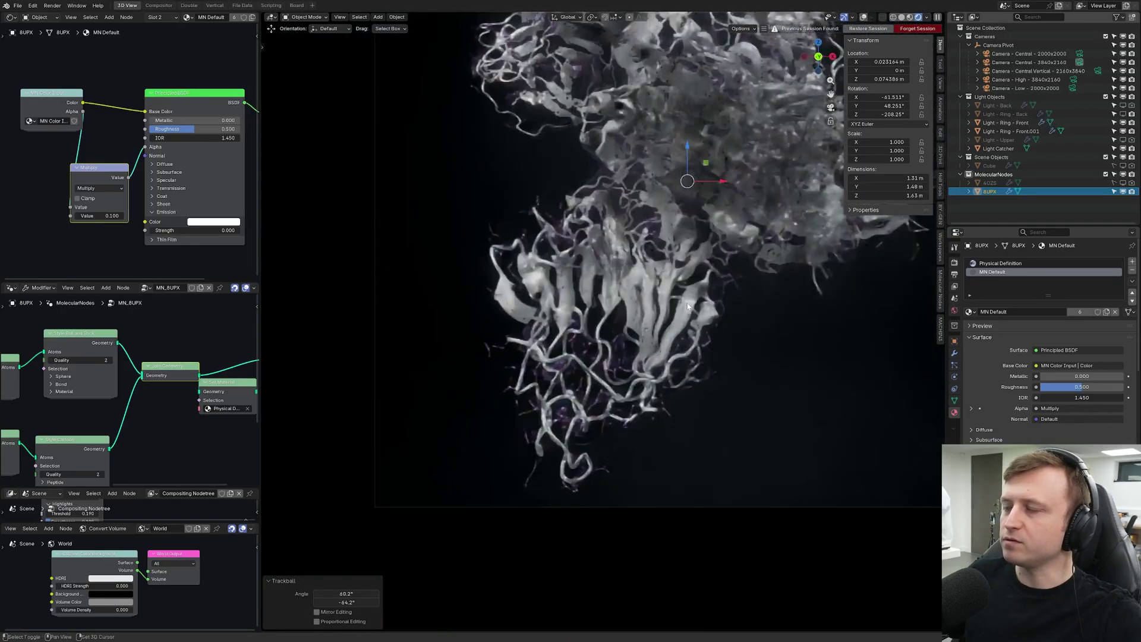
Step: Trackball-rotate the 8UPX molecule to about -110.5° X, 32.7° Y and -194.2° Z so one arm extends sideways
key(r)
key(r)
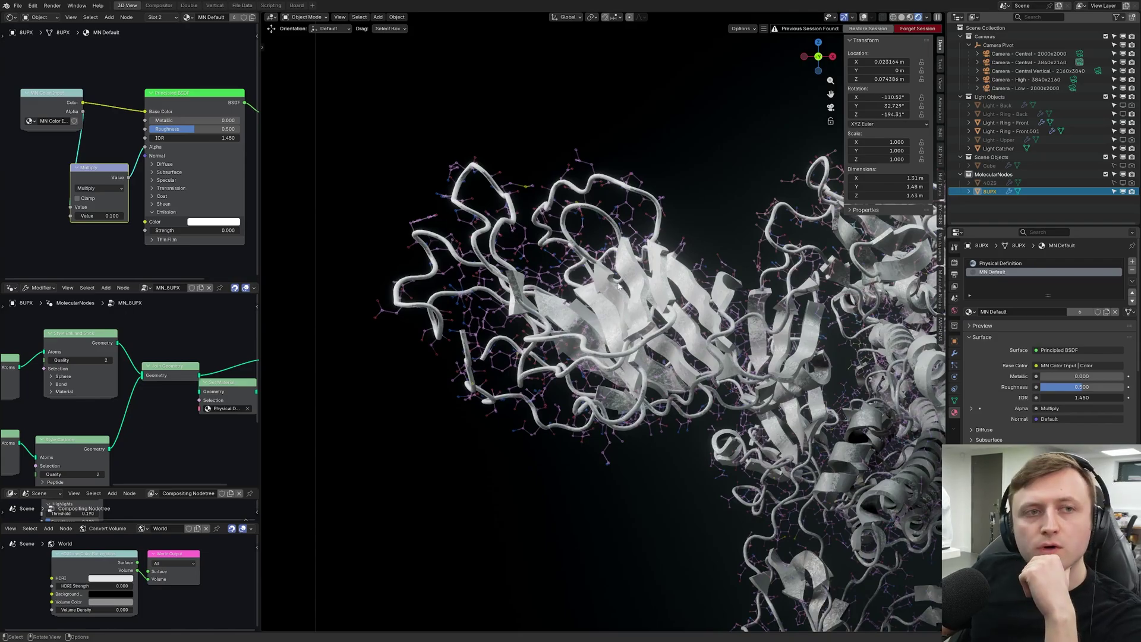
scroll(618, 287, down, 5)
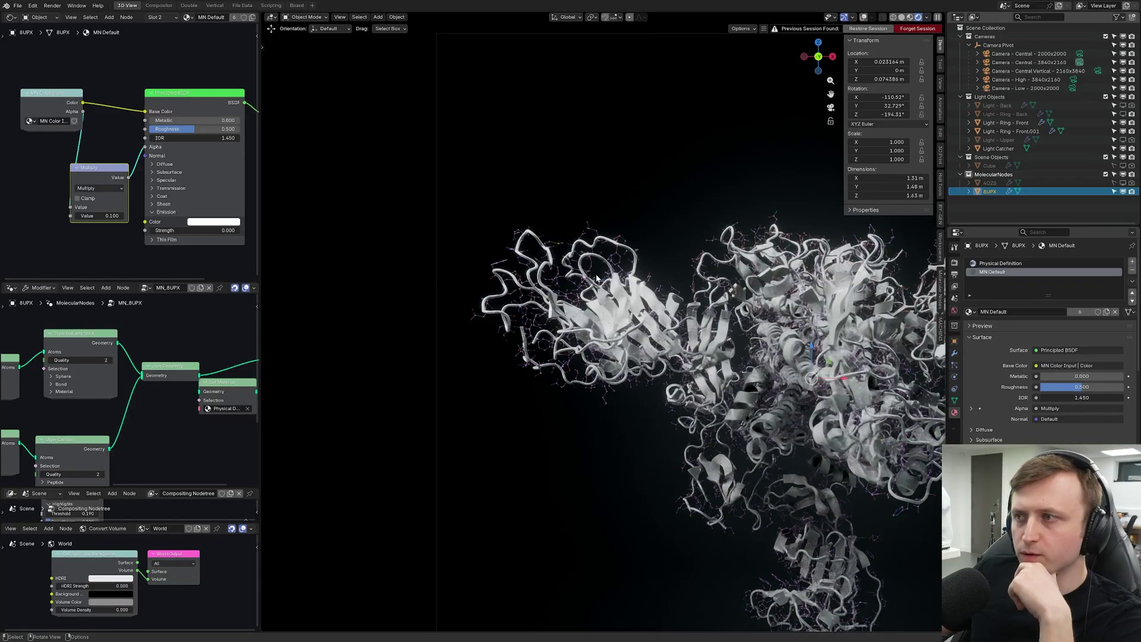
scroll(437, 337, up, 3)
Step: Enlarge the compositing node editor and set the bloom node's Strength to 1.000
drag(155, 488, 155, 355)
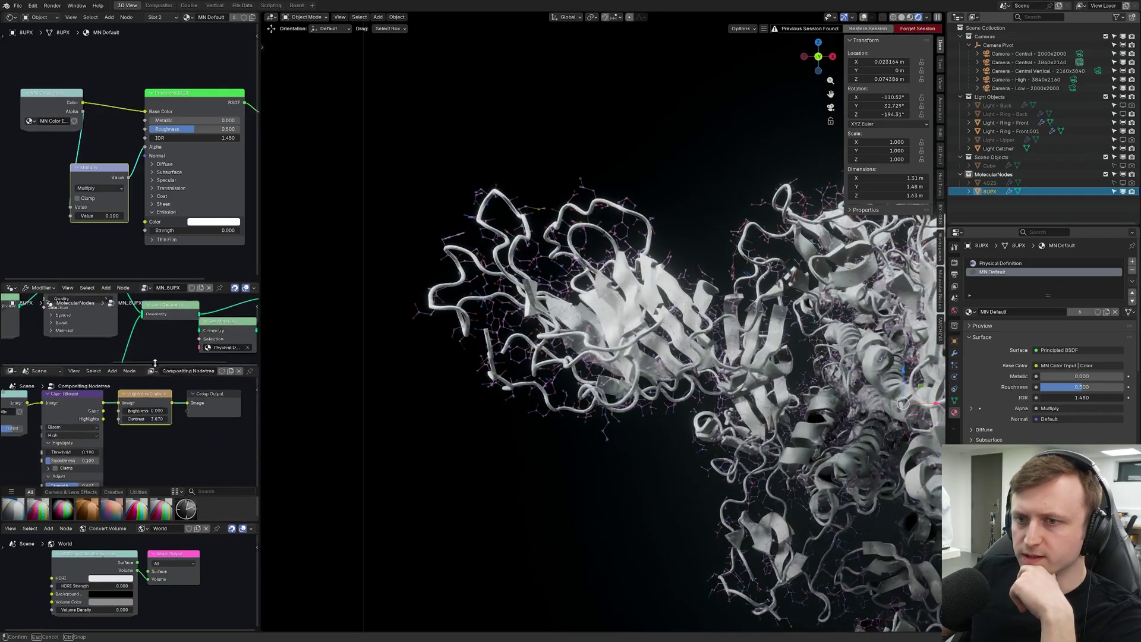
middle_drag(107, 447, 122, 422)
drag(87, 457, 104, 457)
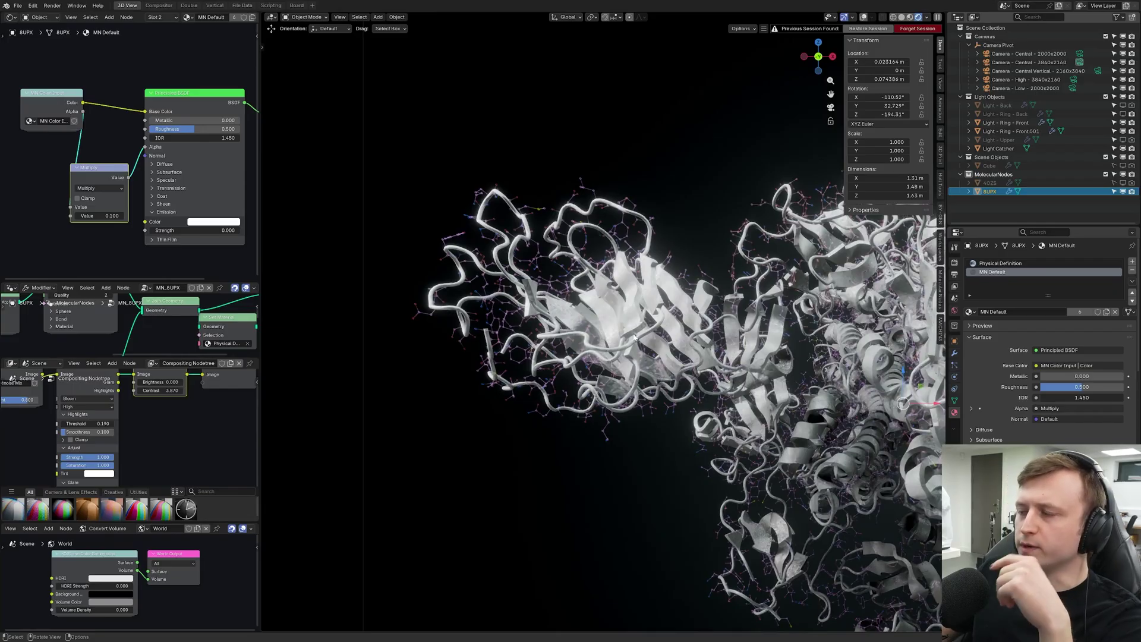
Step: Trackball-rotate the 8UPX molecule in two passes to about -99.5° X, 11.4° Y and -82.9° Z
scroll(634, 337, down, 2)
shift+middle_drag(767, 358, 642, 345)
key(r)
key(r)
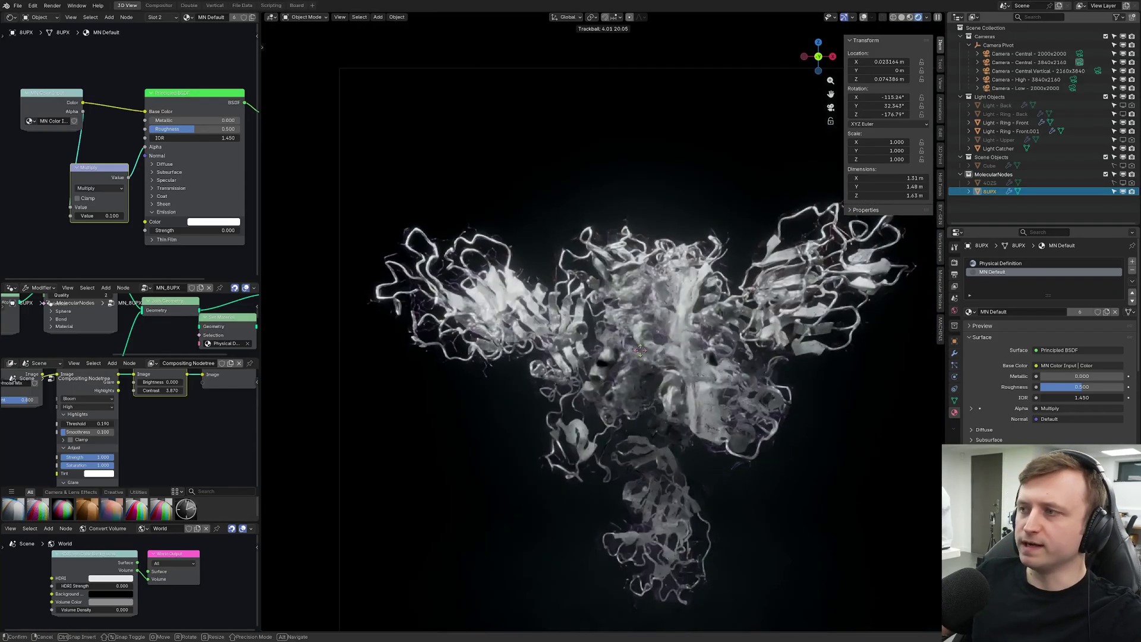
click(630, 333)
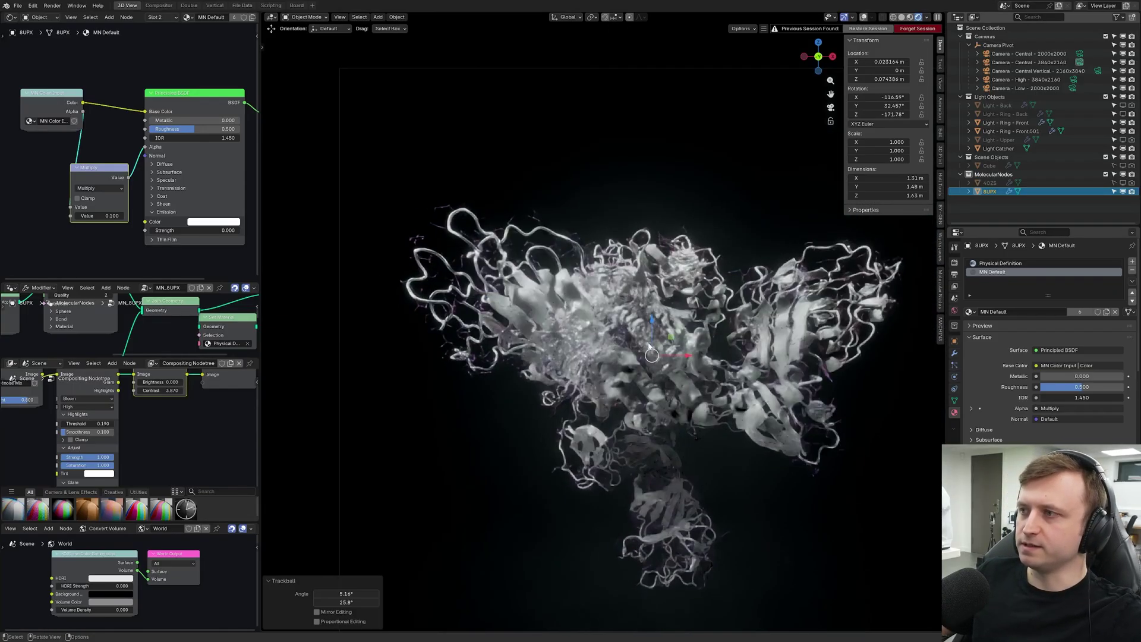
key(r)
key(r)
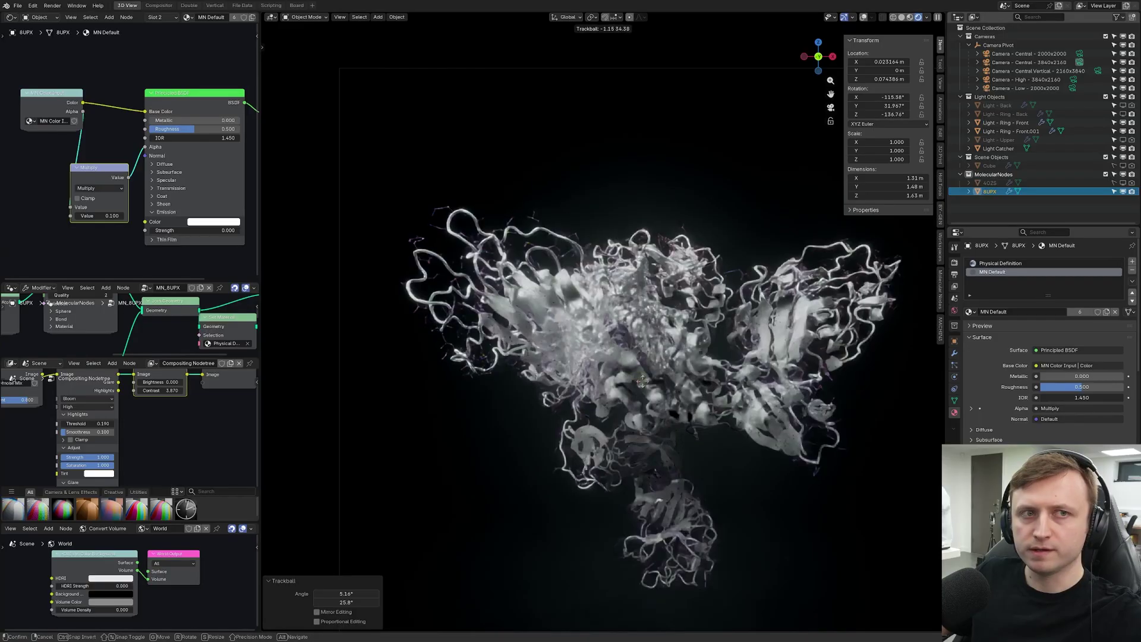
click(667, 370)
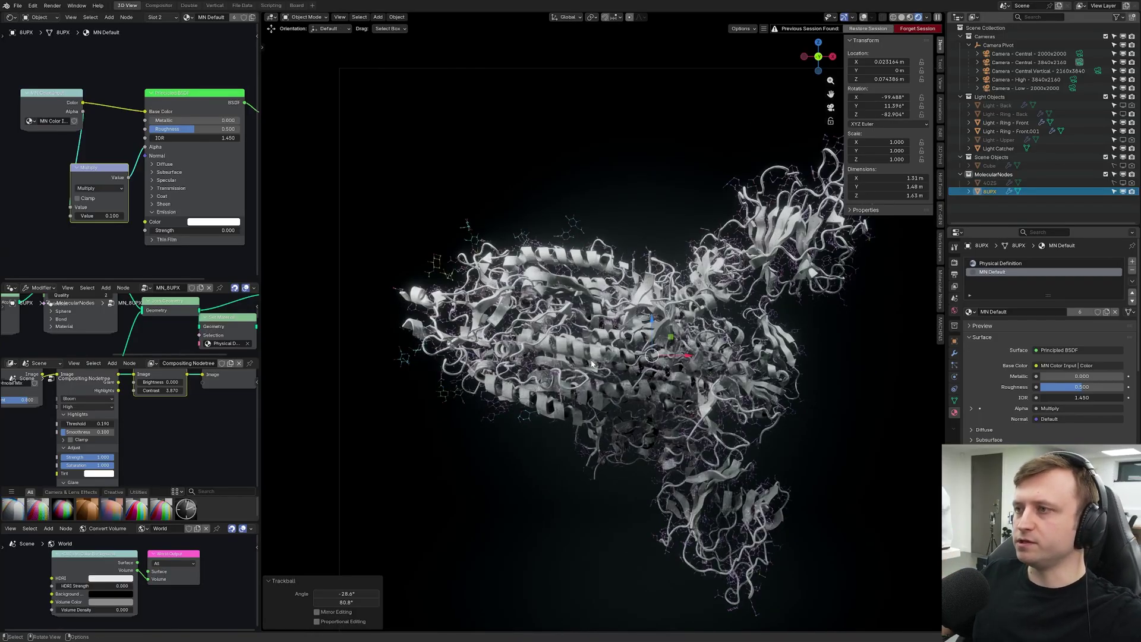
Step: Rotate the molecule freely to about -26.8° X, 8.6° Y and -278.8° Z so it stands diagonally in the frame
key(r)
key(r)
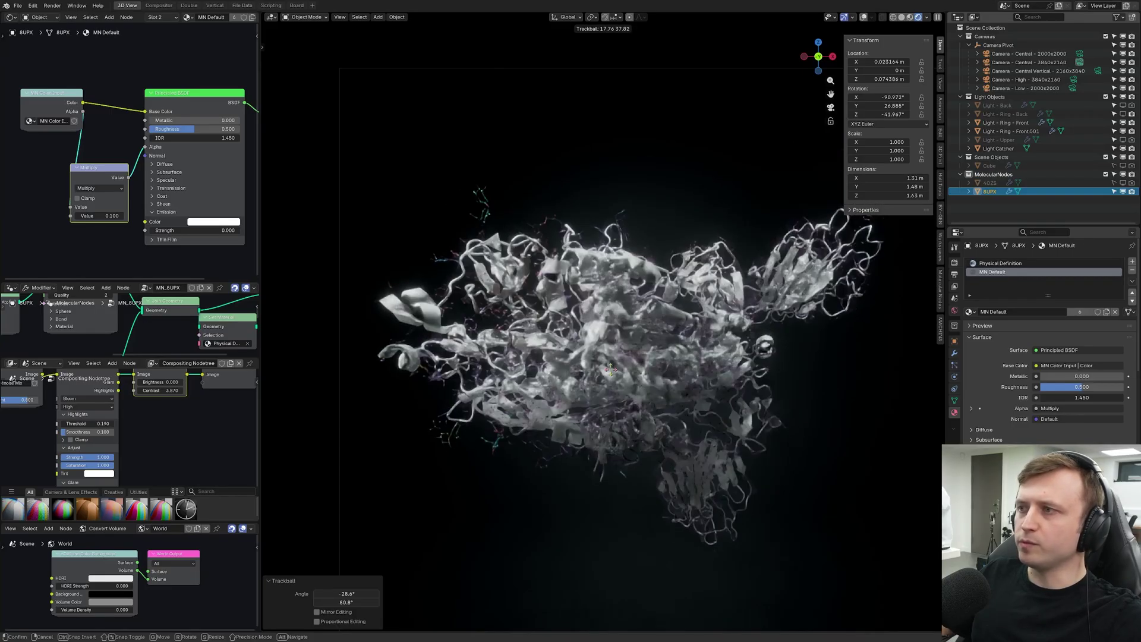
click(606, 369)
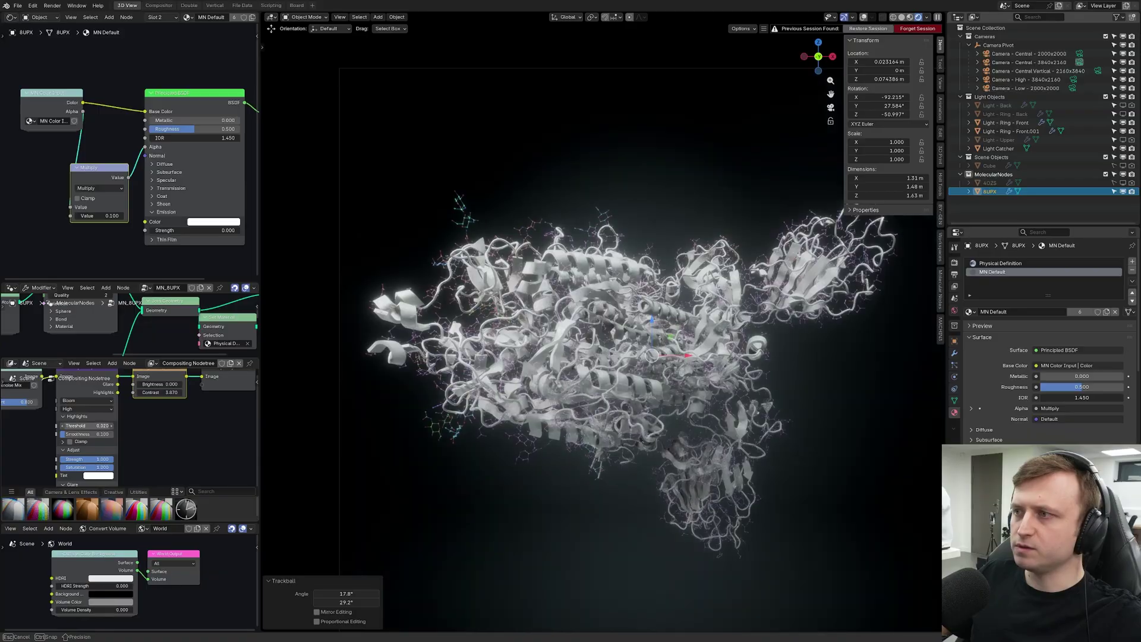
key(r)
click(735, 433)
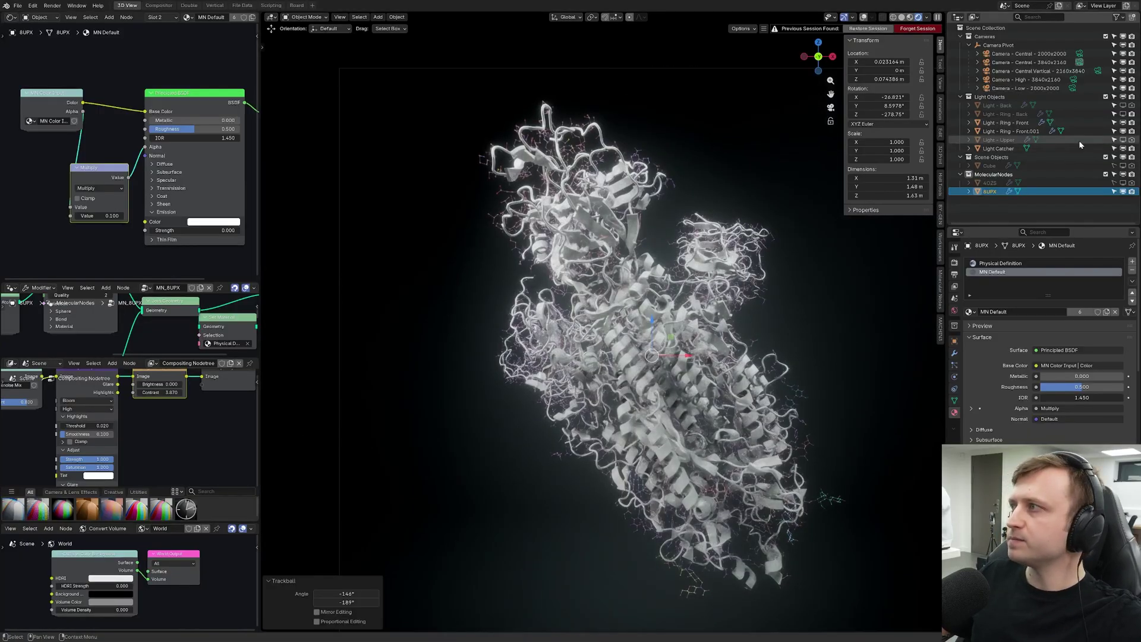
Step: Trackball-rotate the 8UPX molecule to about 14.7° X, -69.3° Y and -316.2° Z
key(r)
key(r)
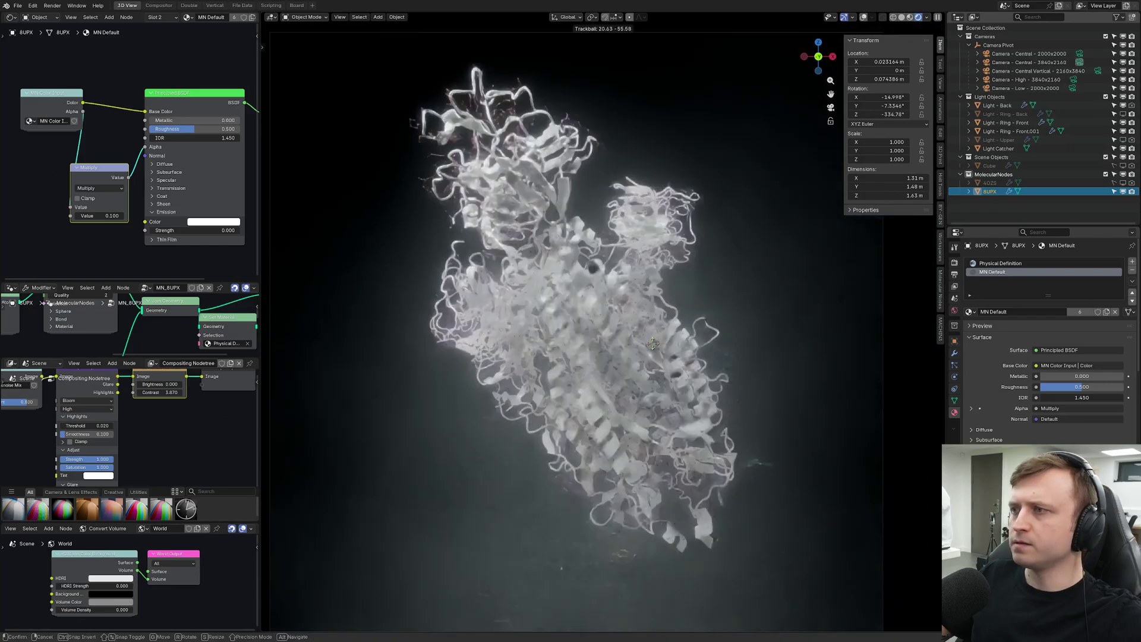
click(675, 397)
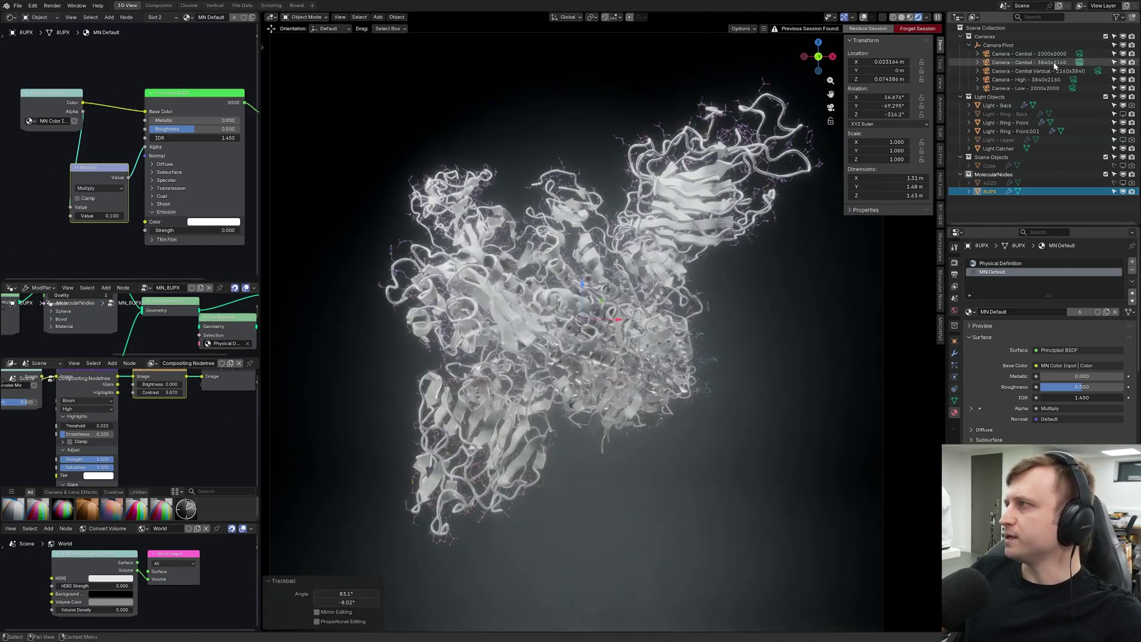
Step: Set the Central 3840x2160 camera's focal length to 80 mm and save the file as 2025_12_04_MolecularNodes 2.blend
click(1034, 63)
click(1070, 302)
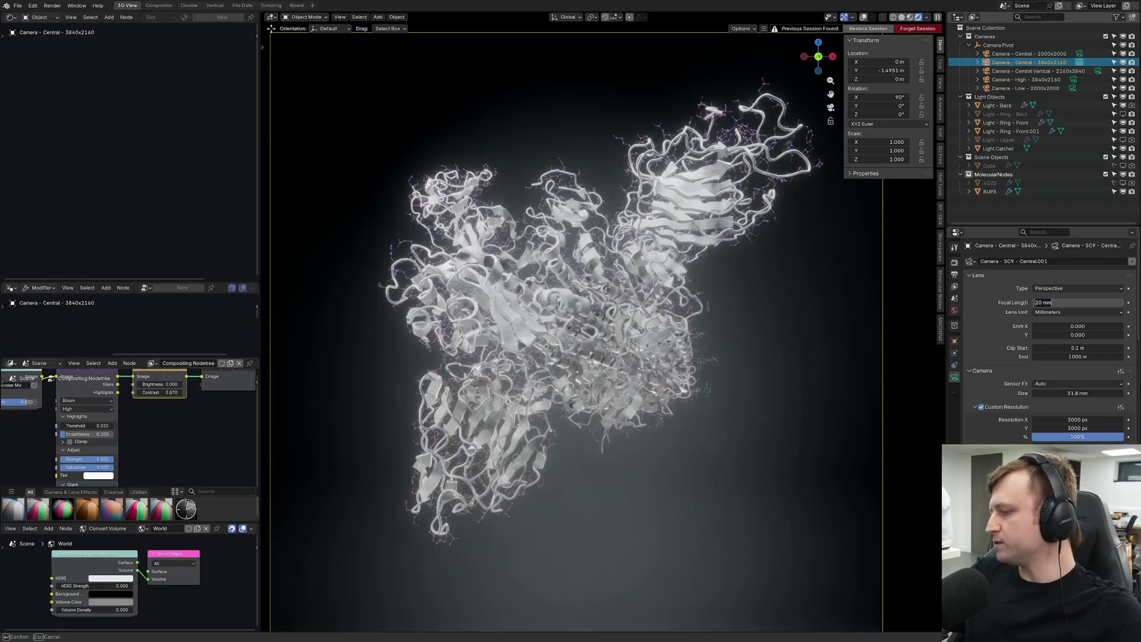
key(Return)
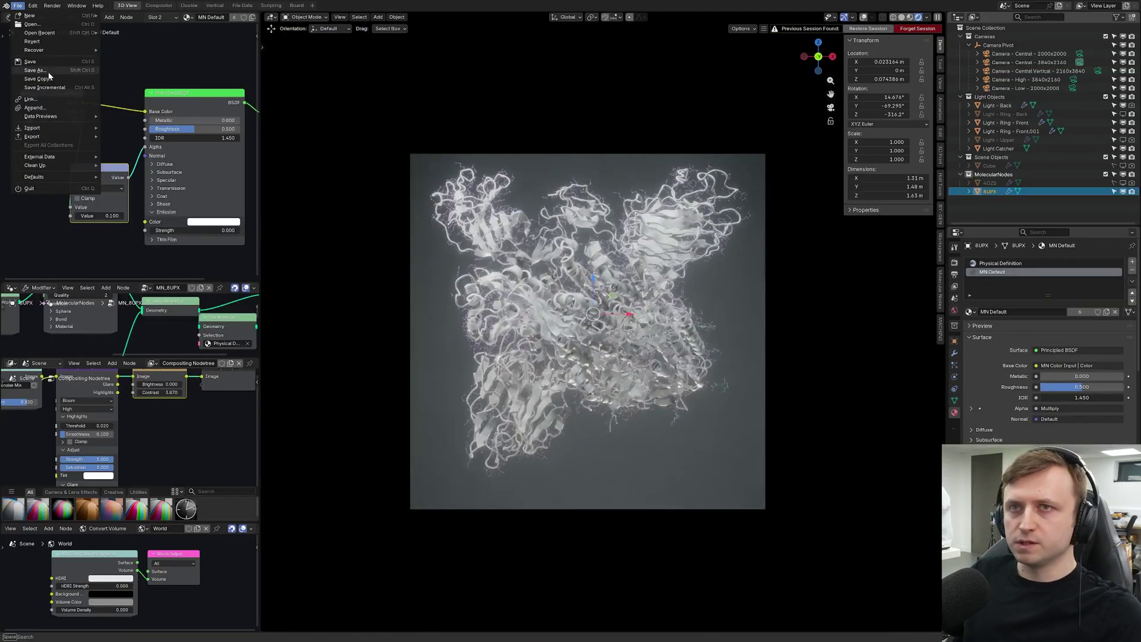
click(48, 73)
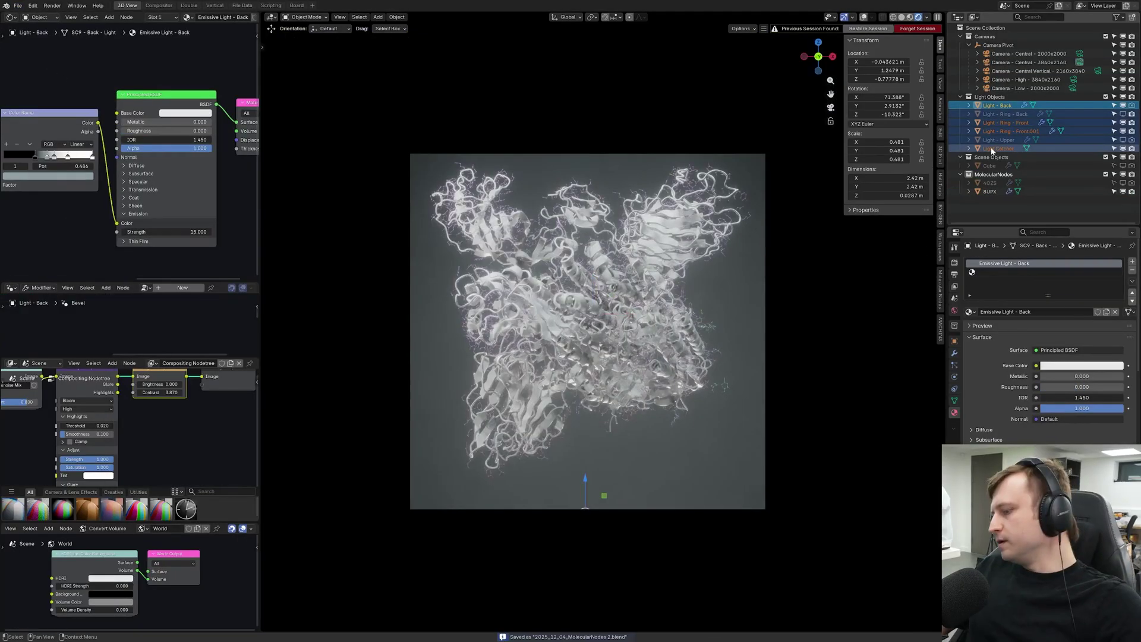
Step: Delete all objects in the Light Objects collection and trackball-rotate the 8UPX molecule to a new orientation
key(Delete)
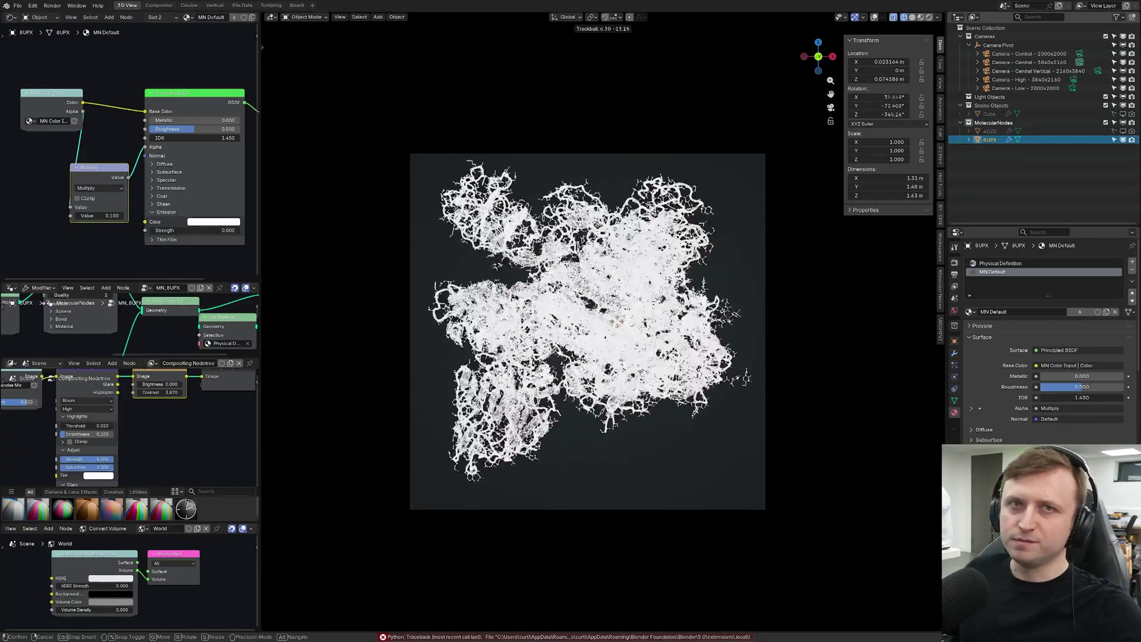
click(628, 329)
scroll(629, 329, up, 3)
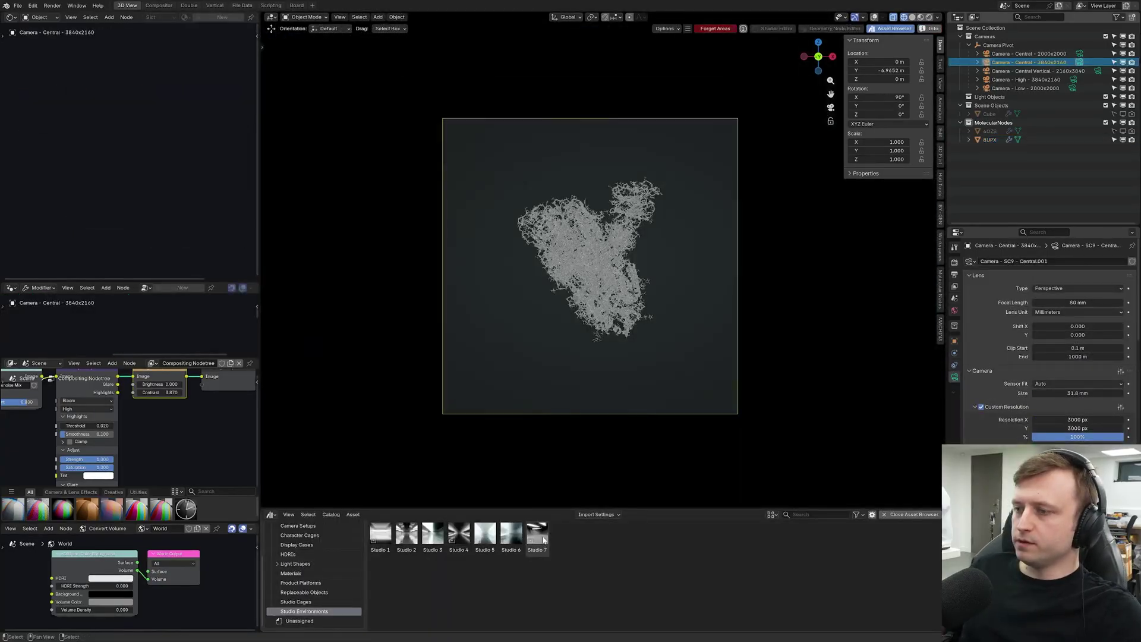
Step: Add the Studio 7 environment asset to the scene and unpack its setup
drag(543, 539, 662, 404)
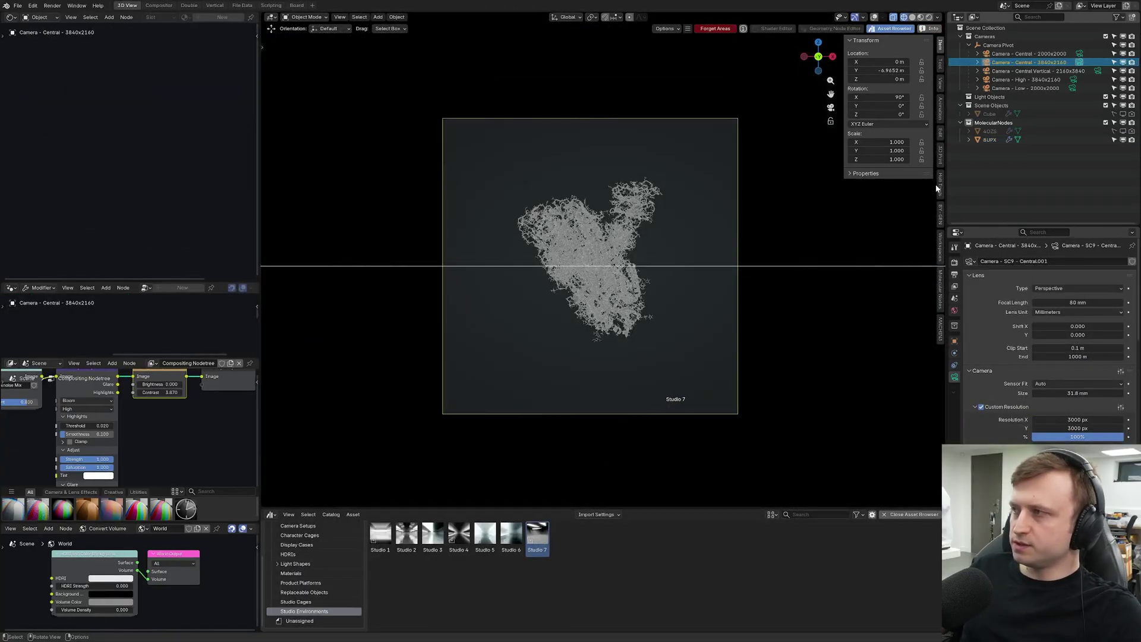
click(939, 246)
click(899, 67)
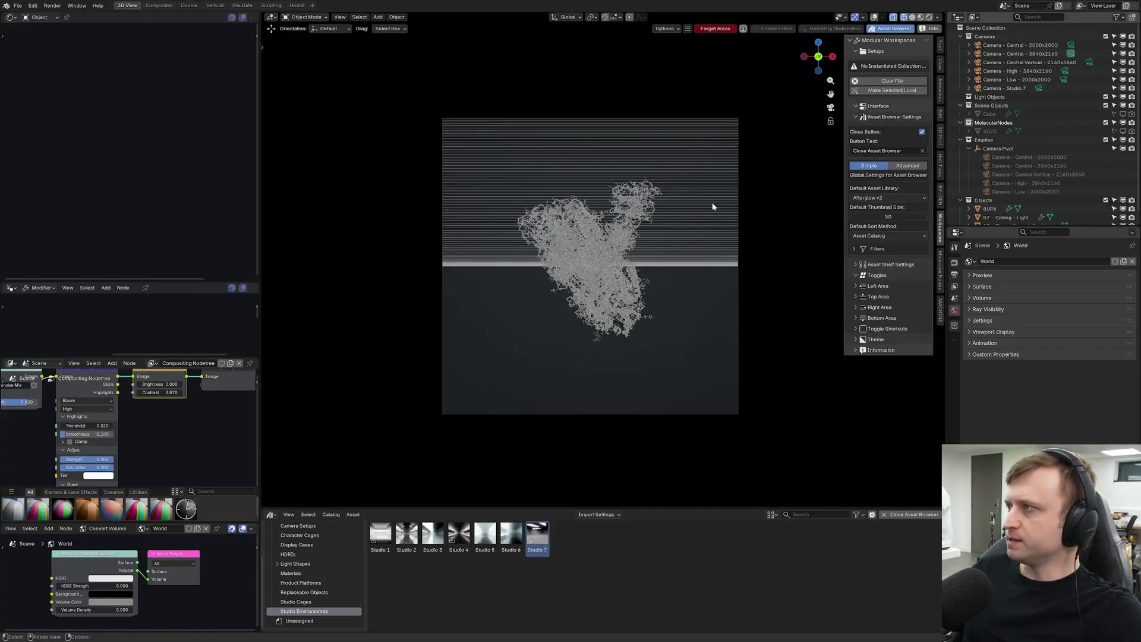
click(634, 256)
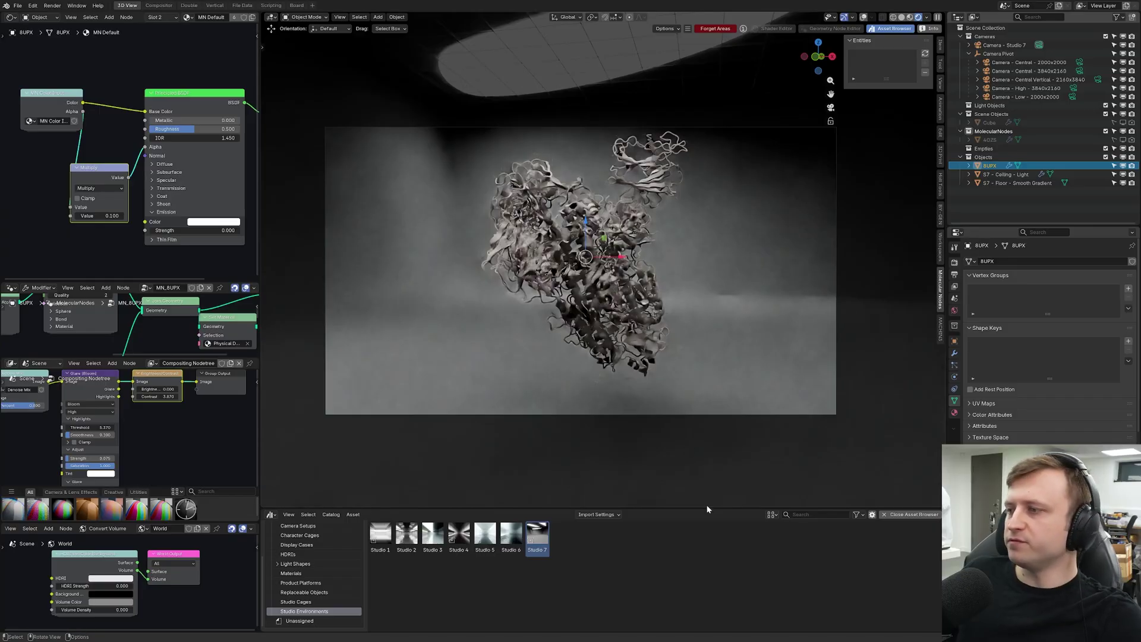
Step: Enlarge the 3D viewport and walk the camera forward until the molecule fills more of the frame
drag(707, 505, 706, 572)
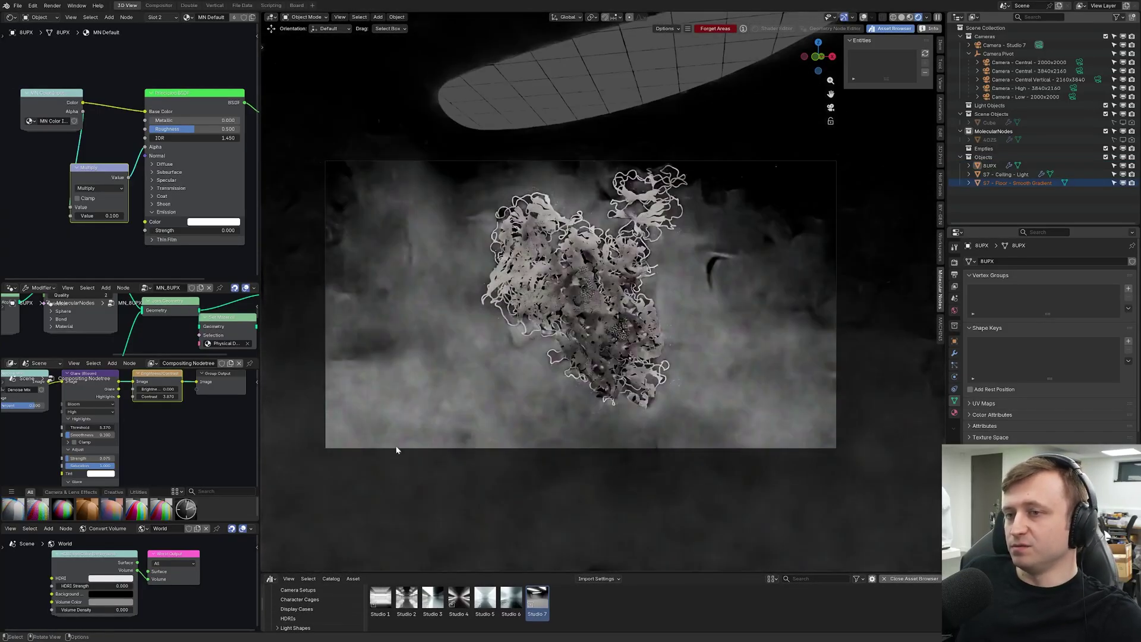
drag(261, 408, 187, 410)
key(shift+grave)
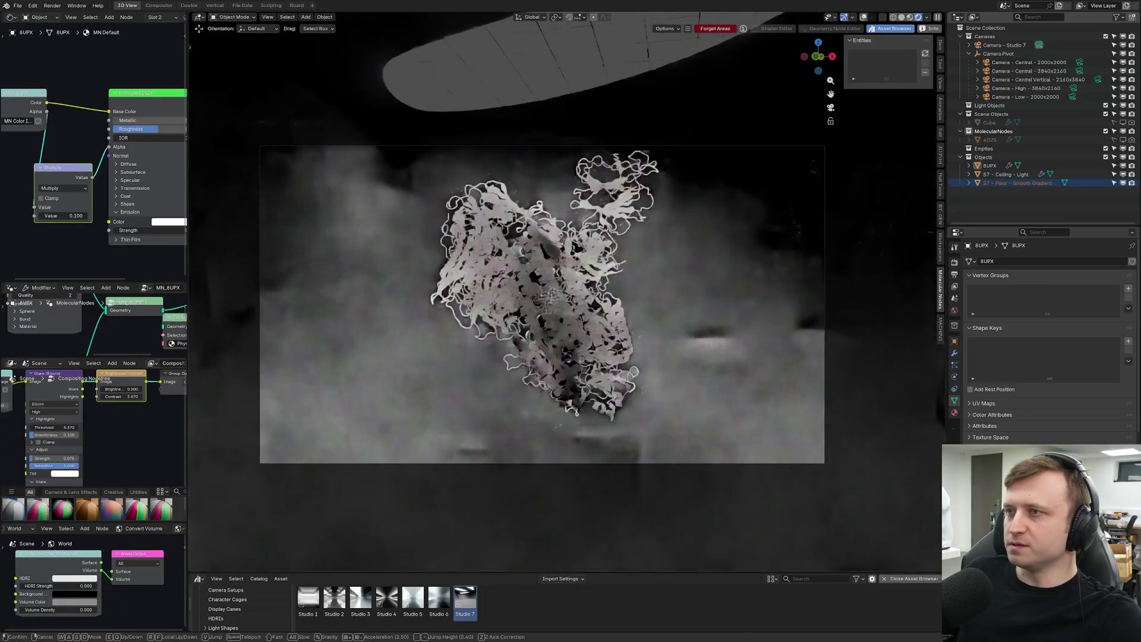
key(w)
click(648, 301)
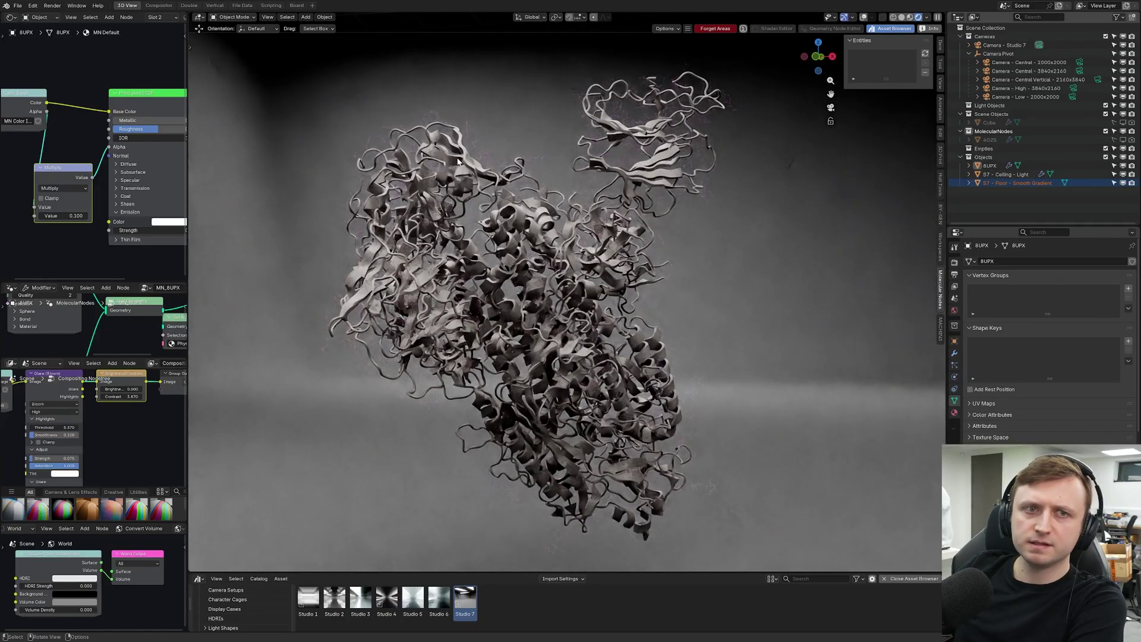
Step: Show the 8UPX molecule's material settings and switch the viewport to solid shading
click(502, 282)
click(954, 412)
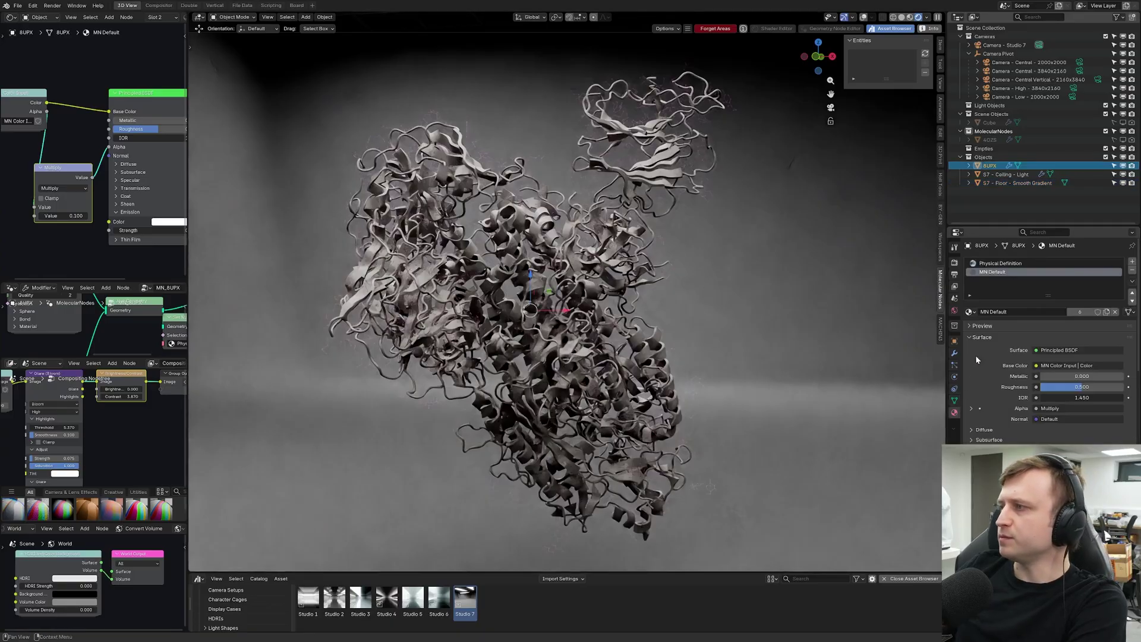
key(z)
click(469, 378)
middle_drag(468, 381, 488, 419)
scroll(487, 419, down, 4)
Step: Place the Display Case (Tall 2 x 16 x 2.5) asset at the molecule and unpack its setup
drag(440, 574, 440, 485)
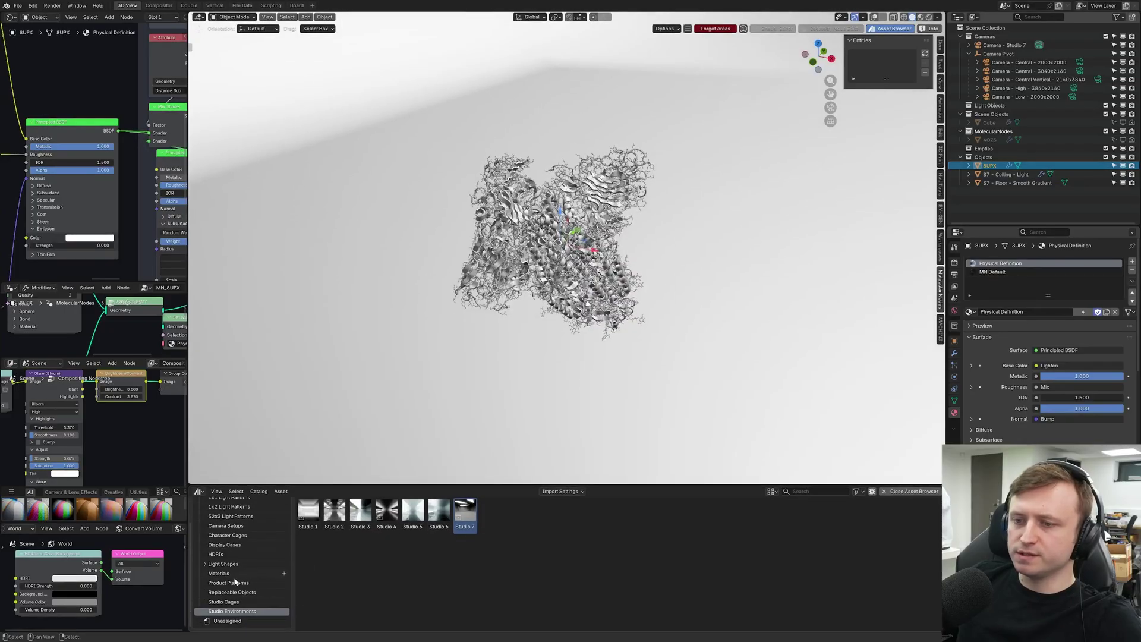
click(225, 544)
drag(543, 514, 554, 321)
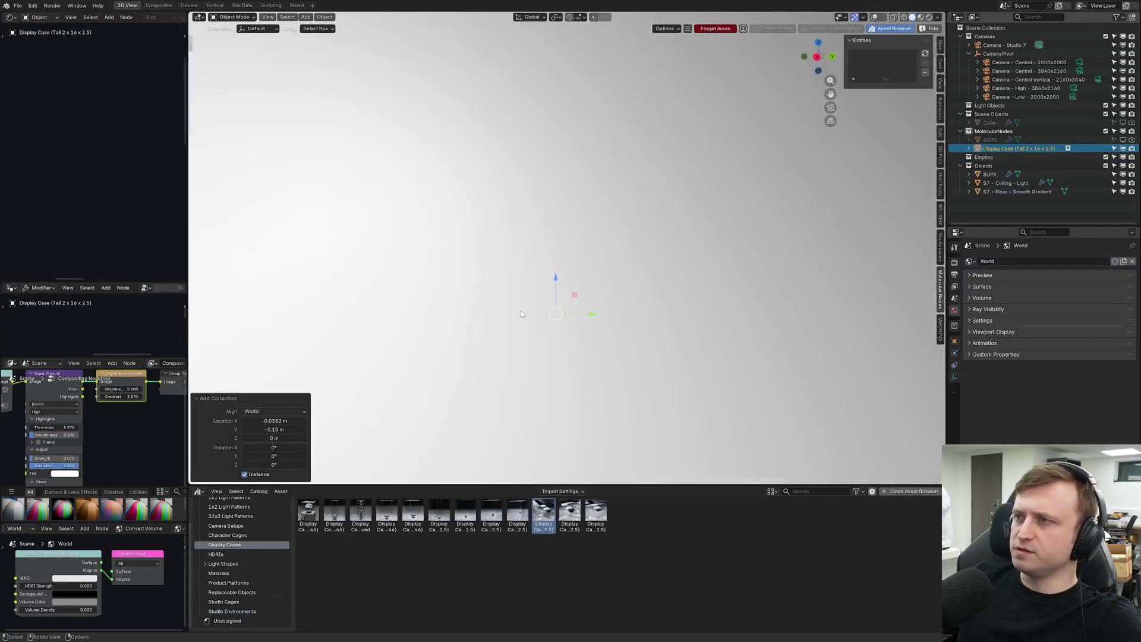
scroll(597, 321, down, 3)
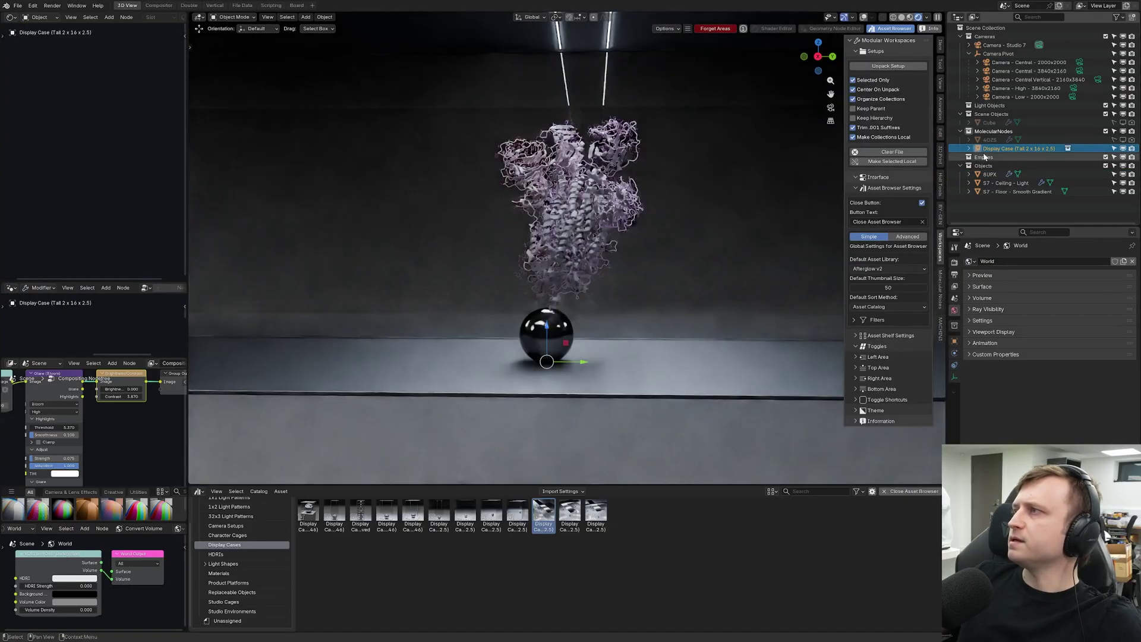
click(998, 148)
click(888, 66)
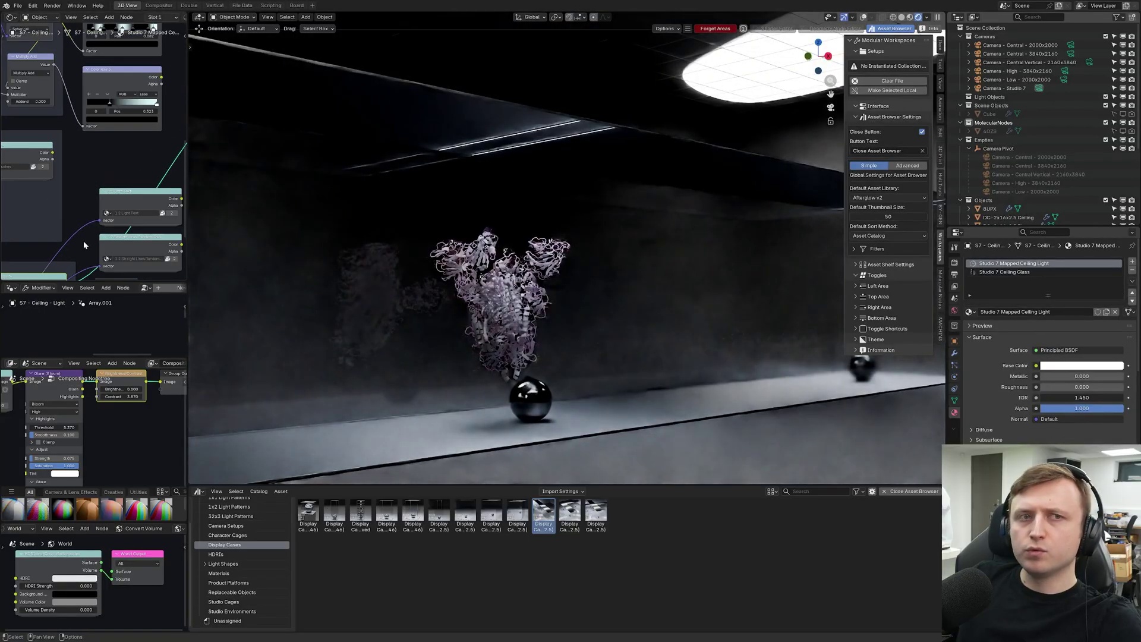
Step: Widen the node editors and examine the molecule's ribbons and atoms inside the display case up close
drag(188, 232, 248, 232)
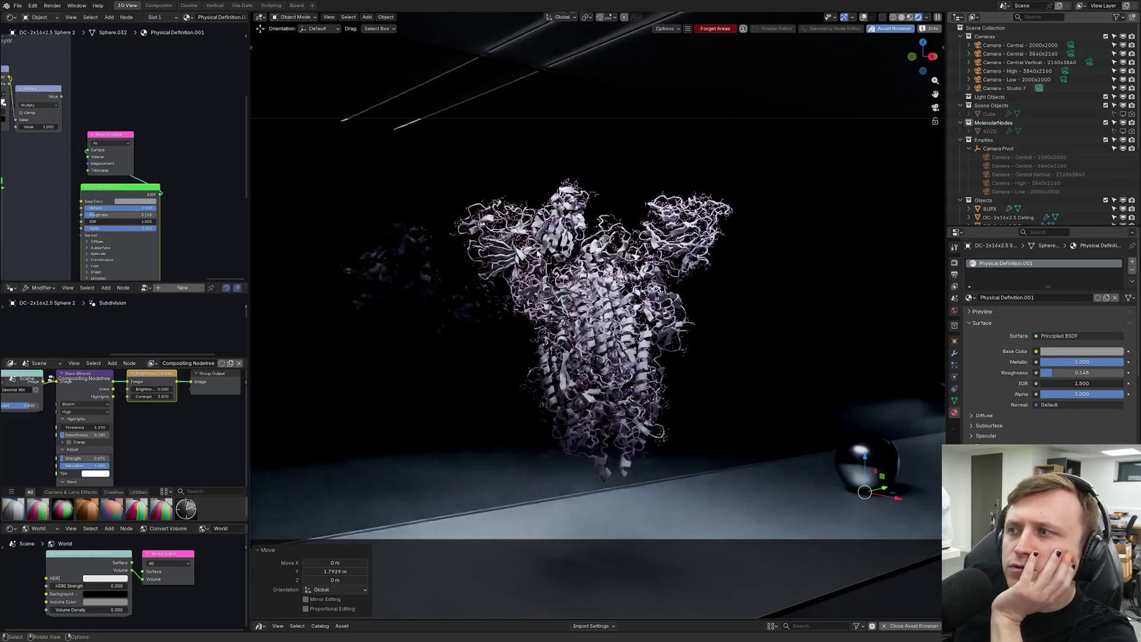
scroll(550, 279, up, 6)
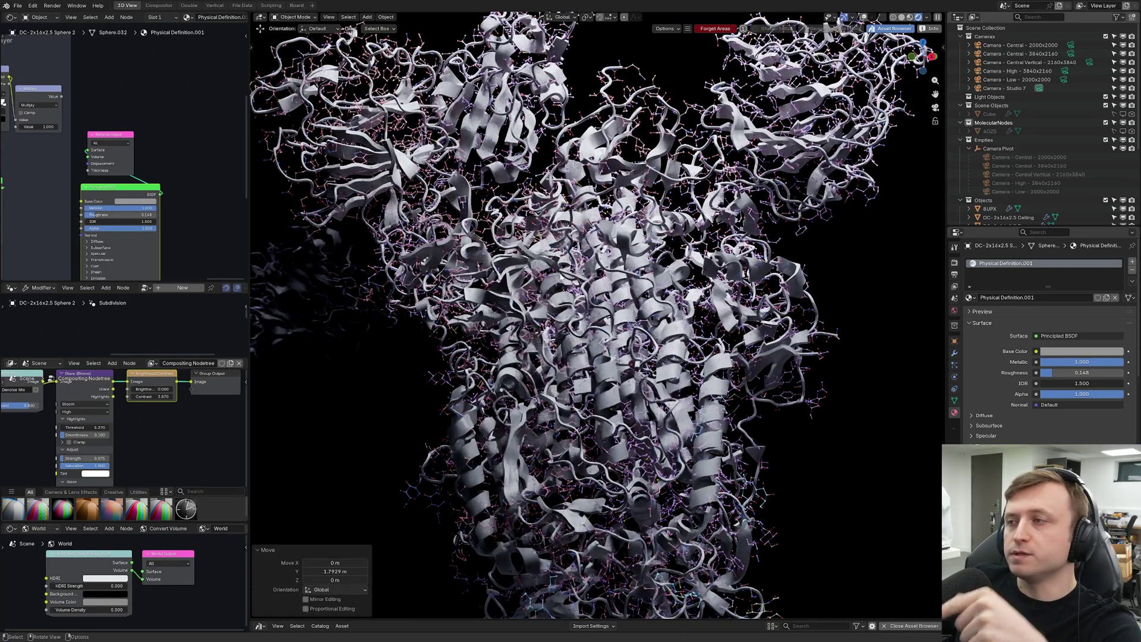
scroll(594, 274, down, 2)
Step: Try a different focal length on the Studio 7 camera and undo it
key(KP_0)
click(1004, 88)
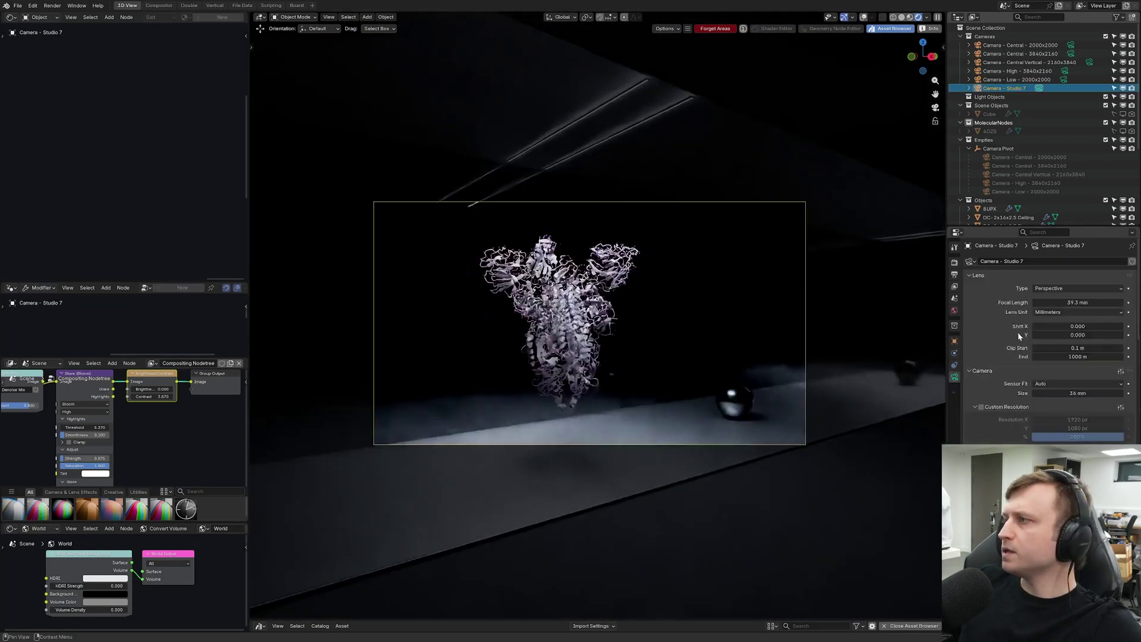
drag(1072, 302, 1111, 302)
key(ctrl+z)
Step: Replace the Studio 7 ceiling light and floor with the Studio 6 environment asset and unpack its setup
scroll(1011, 179, down, 5)
click(1011, 216)
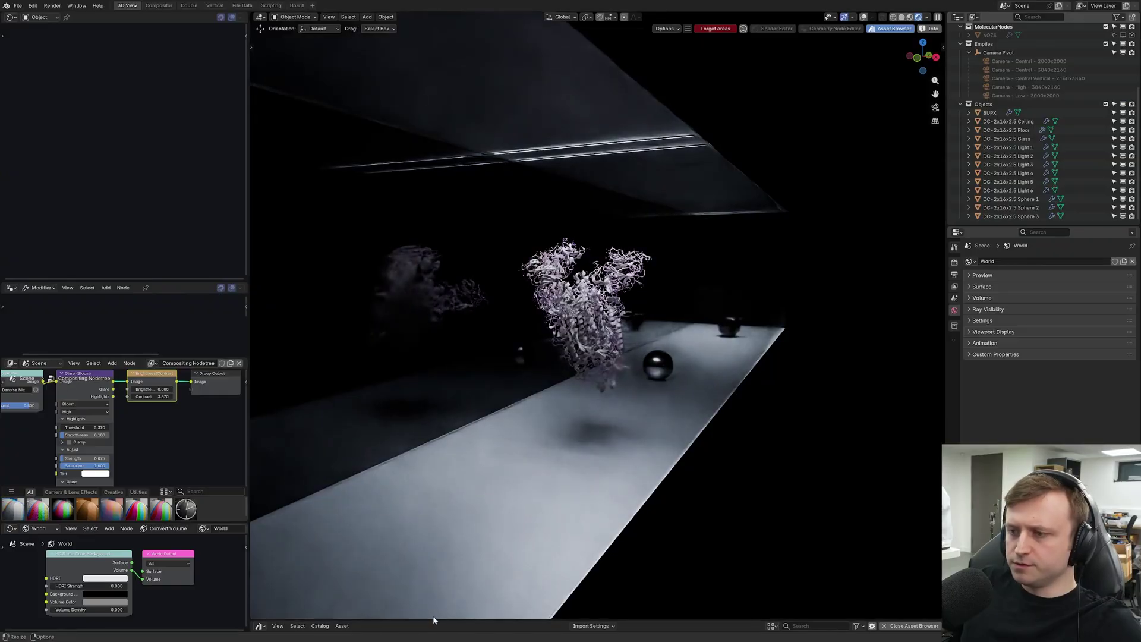
drag(434, 620, 443, 506)
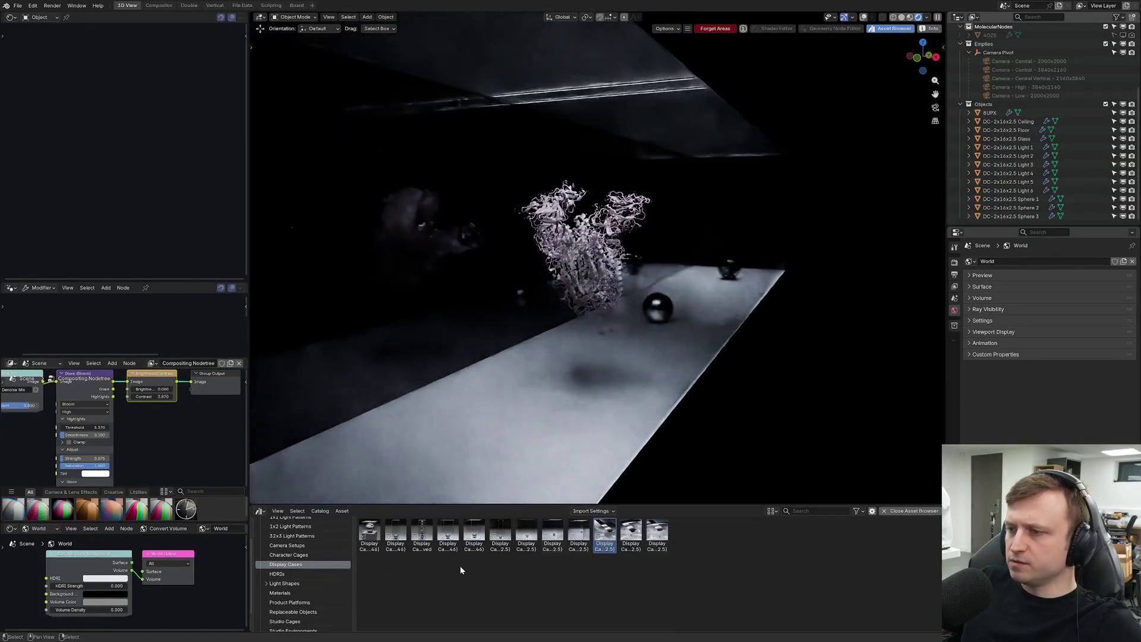
scroll(316, 580, down, 2)
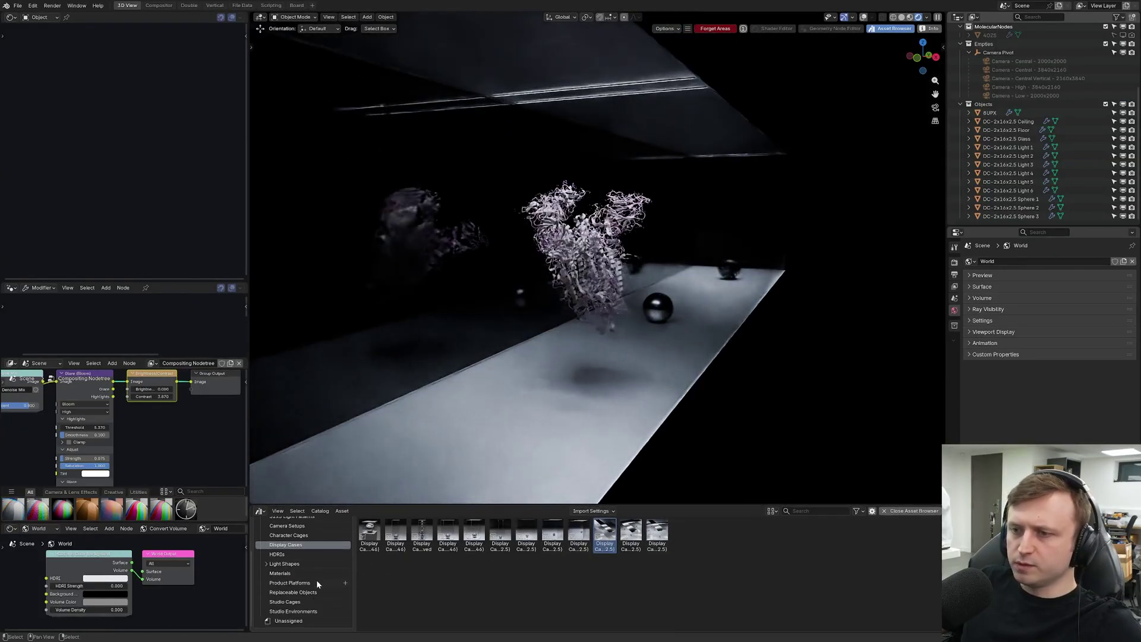
click(308, 611)
drag(500, 531, 802, 341)
key(n)
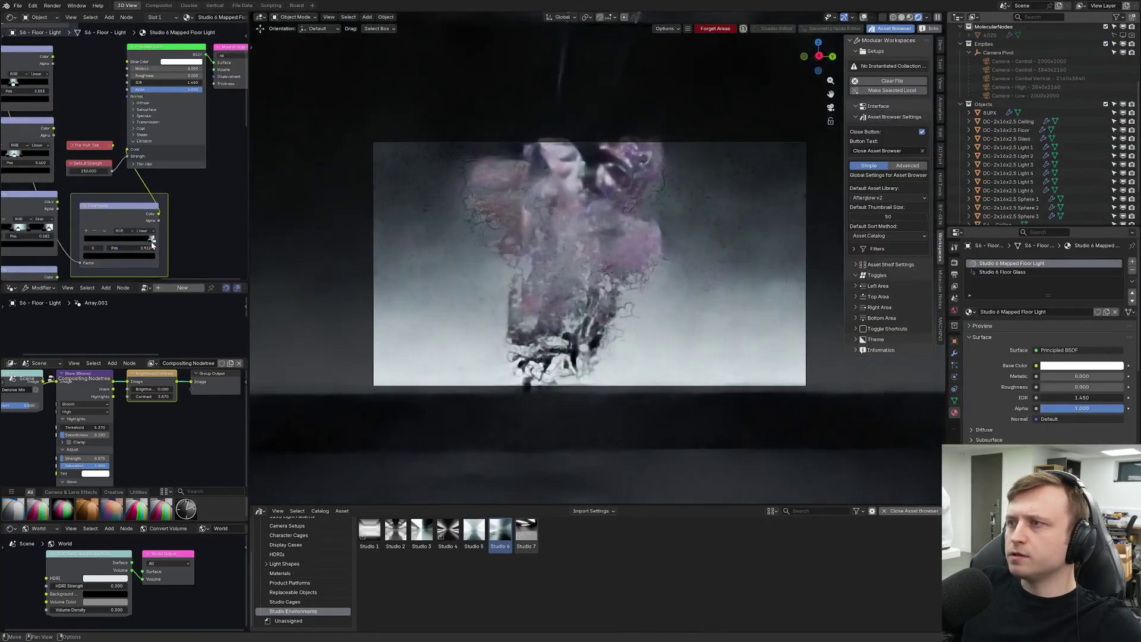
Step: Set the color ramp stop of the Studio 6 floor light to position 0.971 and close the asset browser
drag(152, 245, 154, 244)
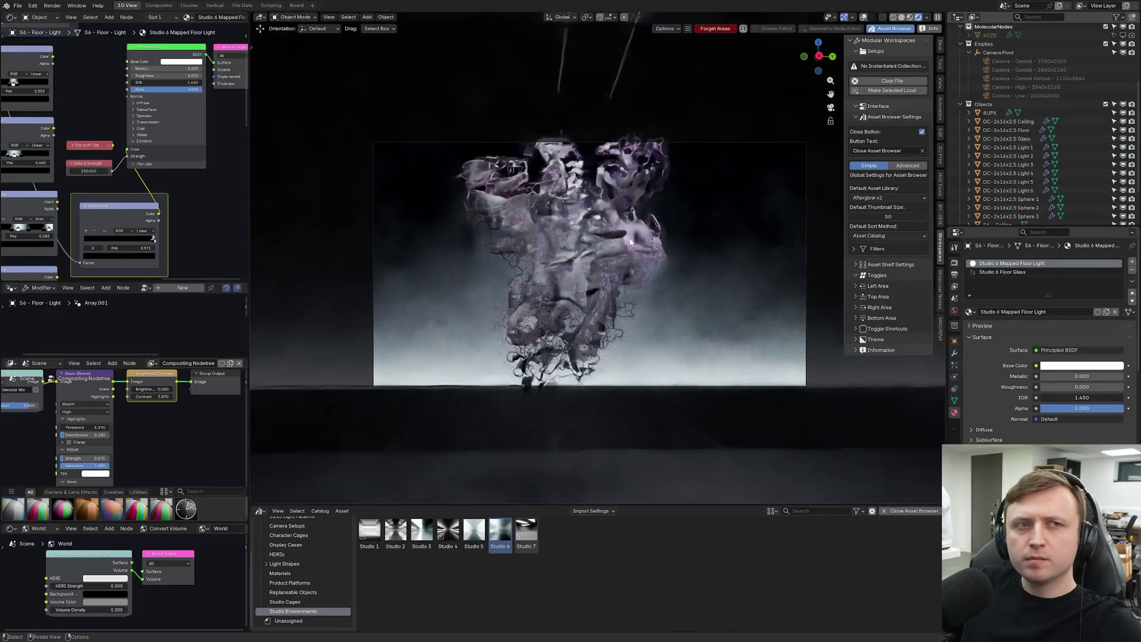
key(shift+grave)
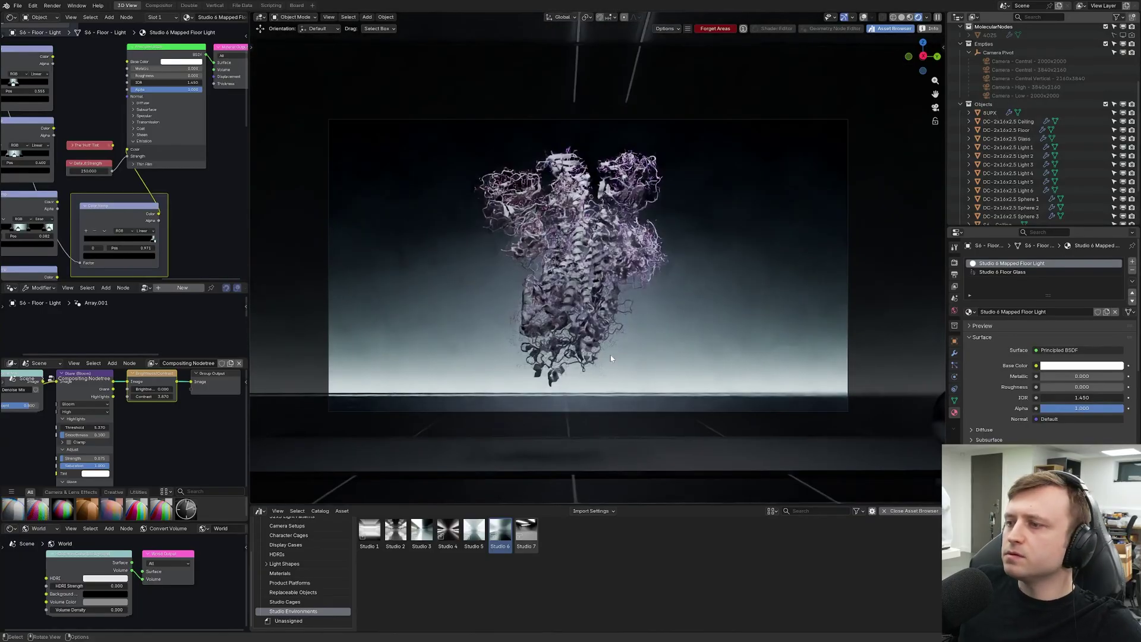
click(913, 511)
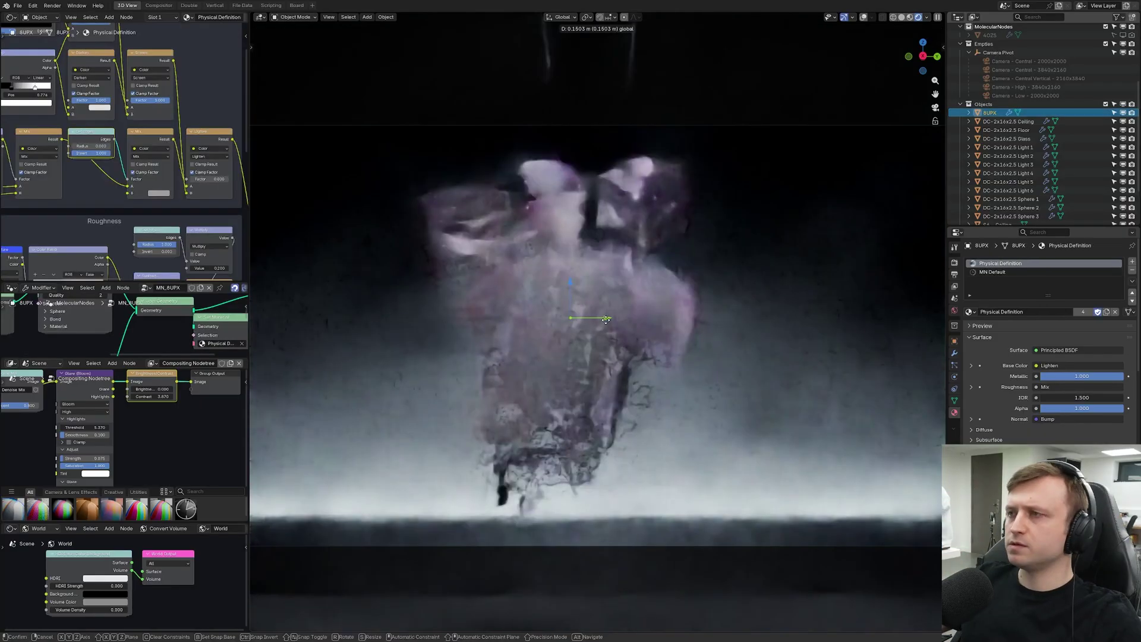
Step: Move the 8UPX molecule about 0.16 m along the global Y axis and save the file
drag(598, 319, 608, 319)
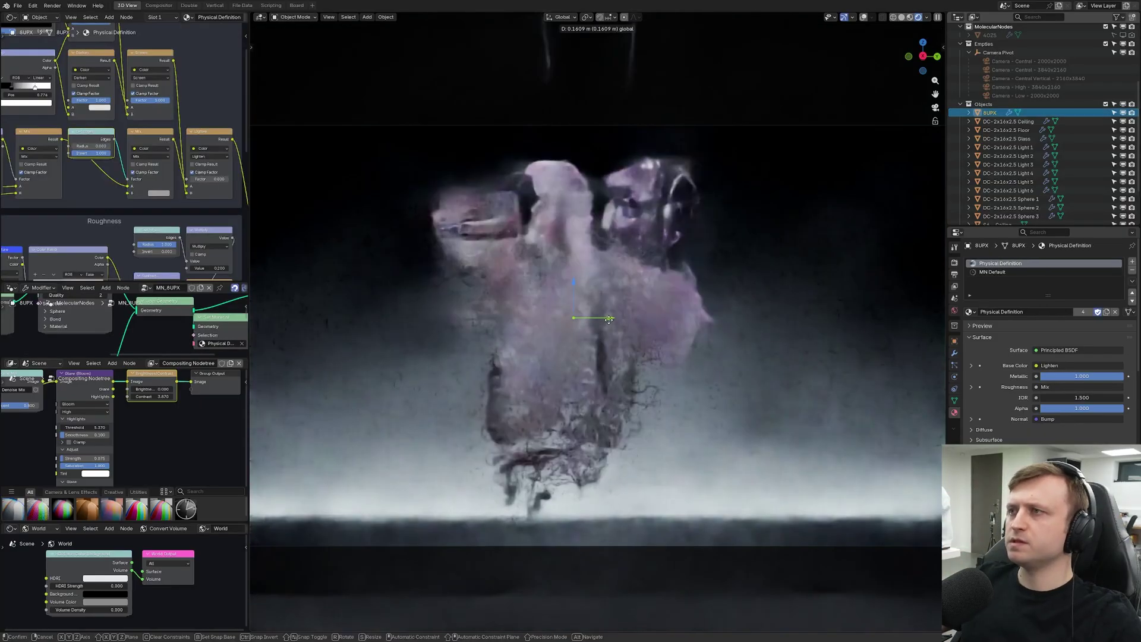
key(ctrl+s)
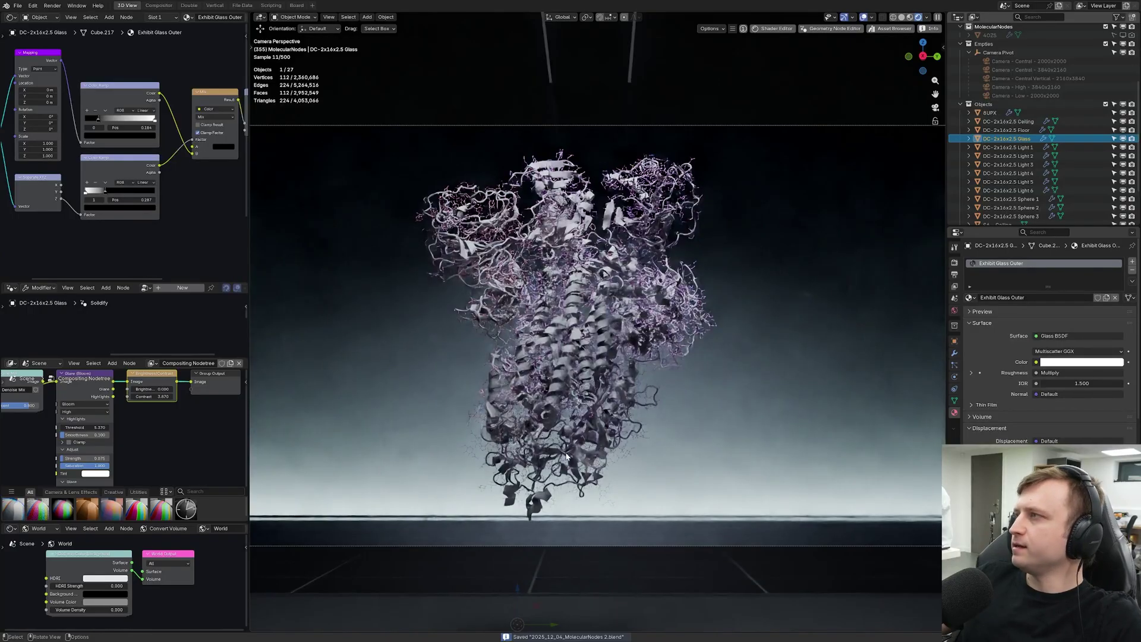
Step: Unlink the MN Default material's base color and wire the color input's Alpha directly to the shader's Alpha, with the Multiply value at 1.5
click(563, 457)
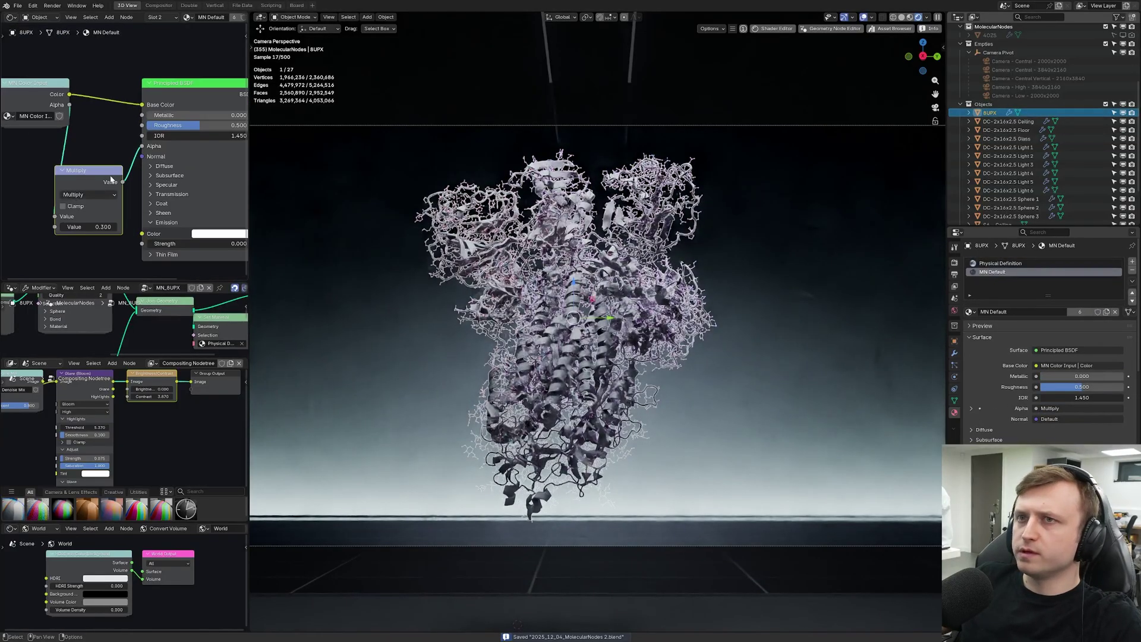
drag(140, 106, 119, 122)
key(alt+a)
drag(98, 227, 157, 227)
drag(69, 105, 142, 147)
Step: Give the MN Default material a mid-grey base color, Metallic 1.0 and Roughness 0.5
scroll(567, 326, up, 8)
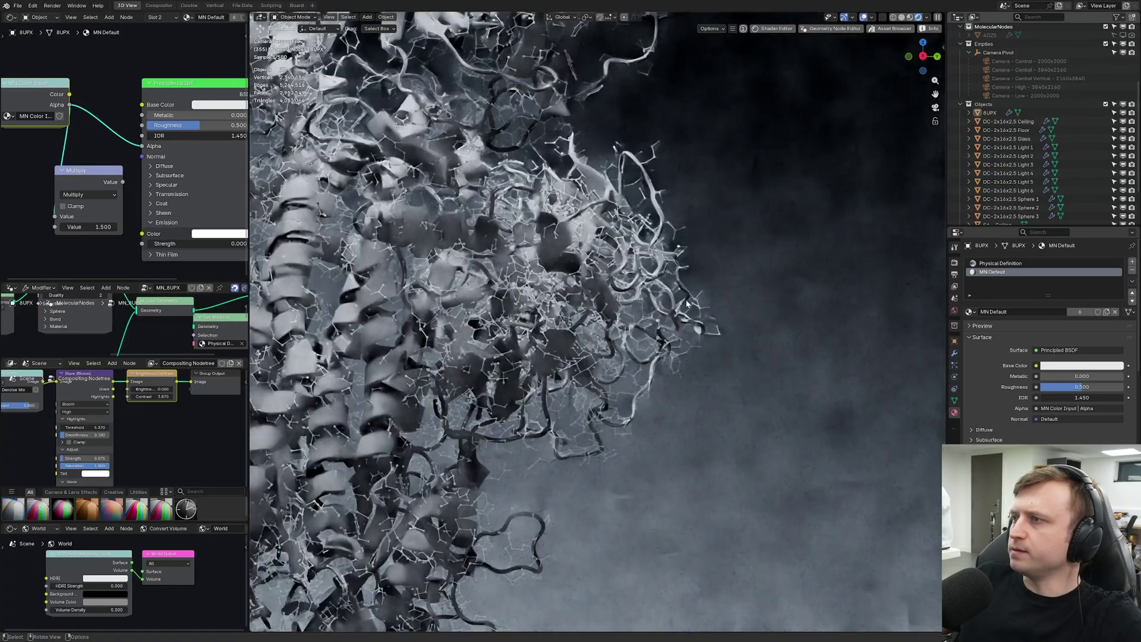
click(218, 105)
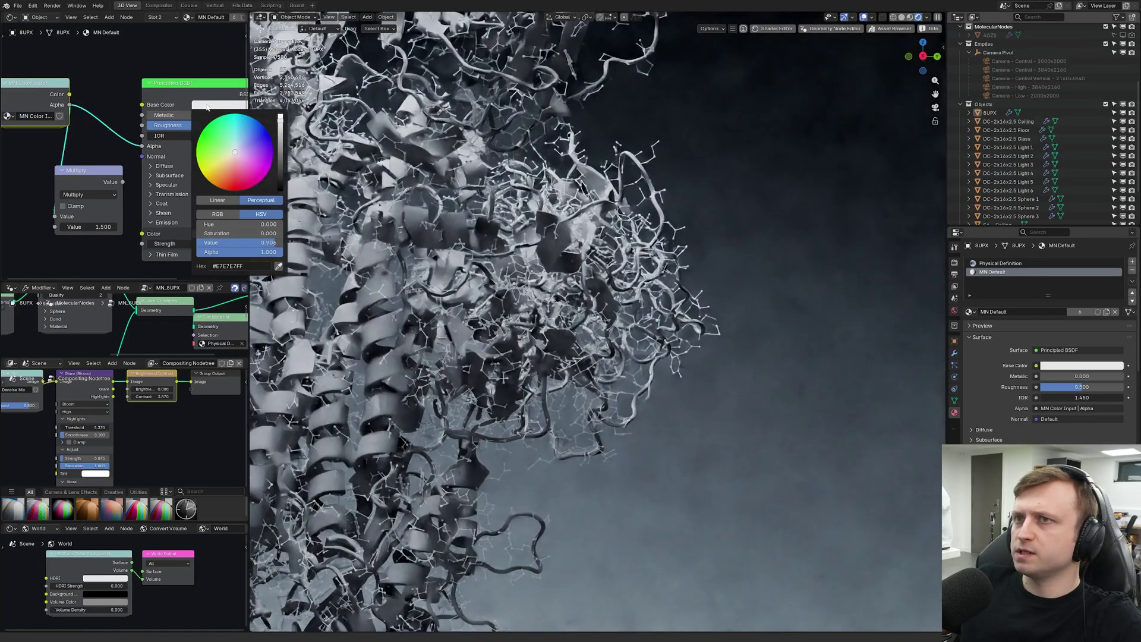
click(281, 162)
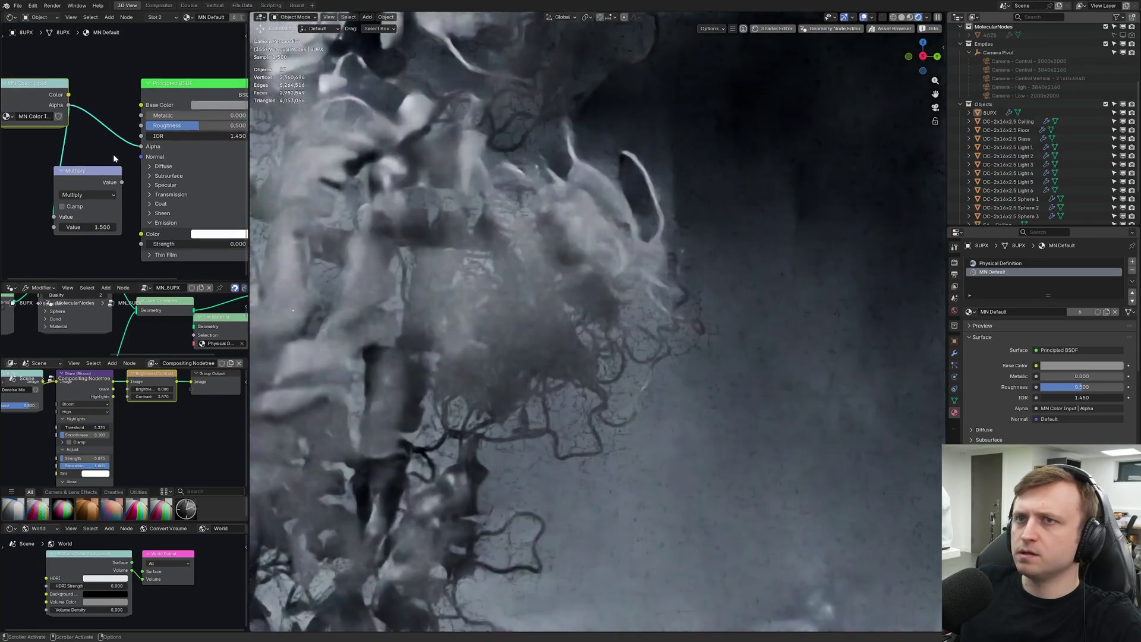
middle_drag(115, 158, 11, 196)
drag(65, 153, 179, 153)
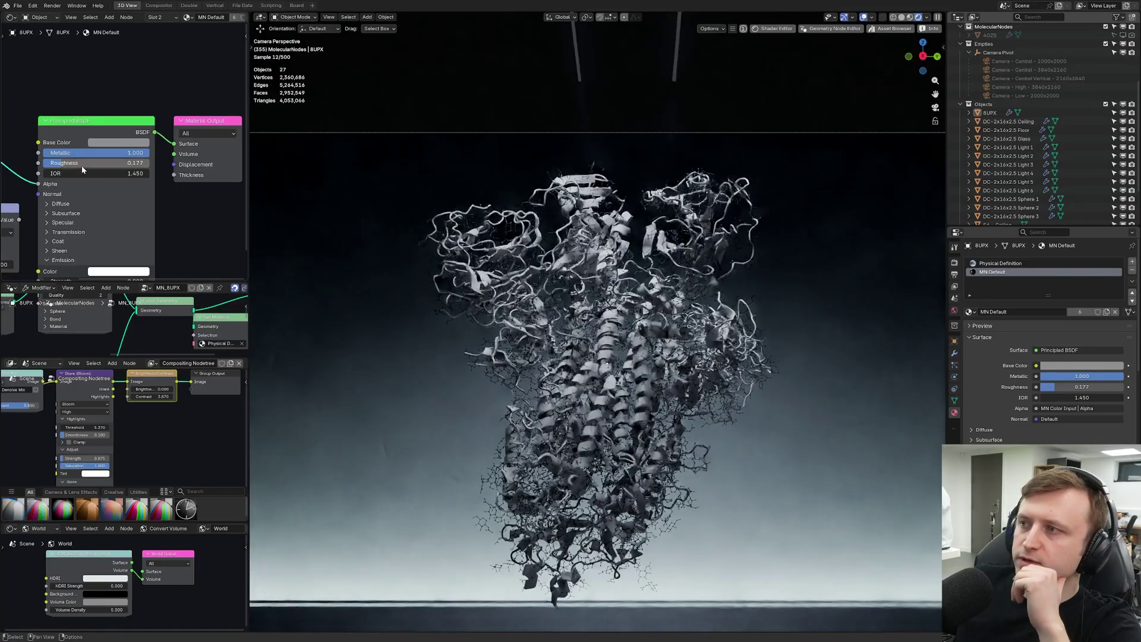
drag(71, 164, 160, 164)
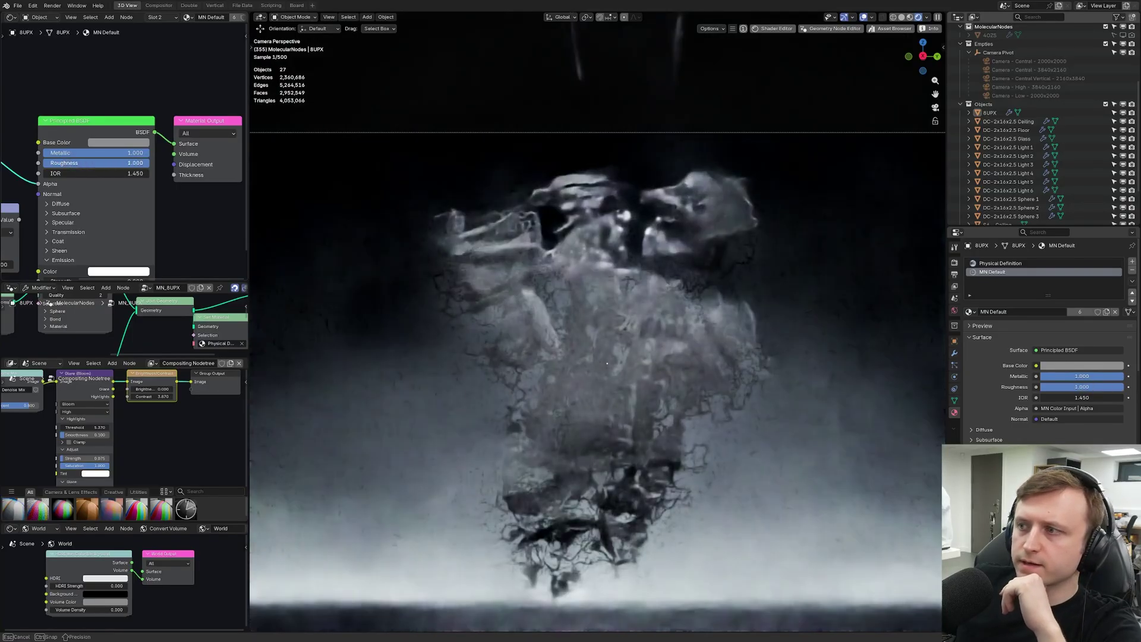
right_click(117, 167)
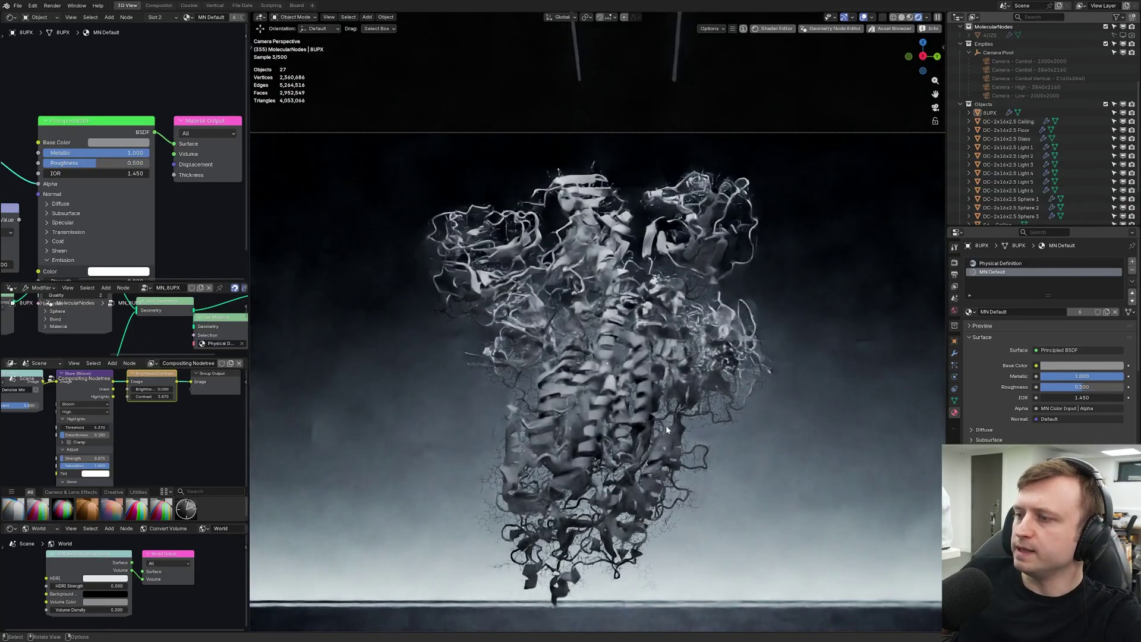
Step: Apply the rotation of the 8UPX molecule
shift+middle_drag(665, 430, 661, 404)
click(646, 370)
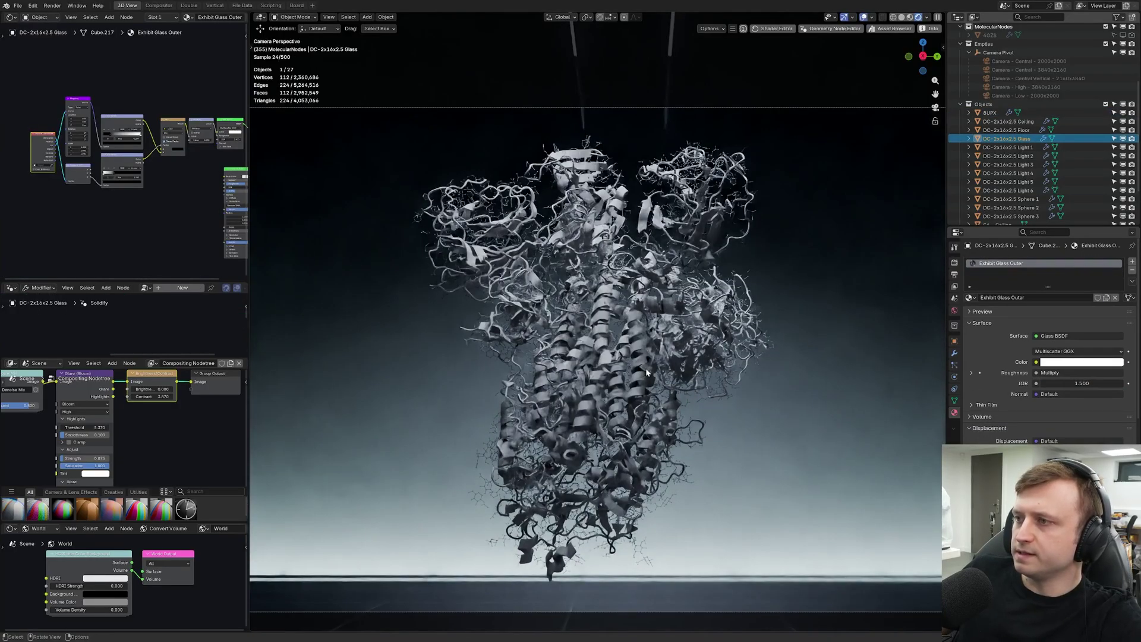
click(646, 369)
key(ctrl+a)
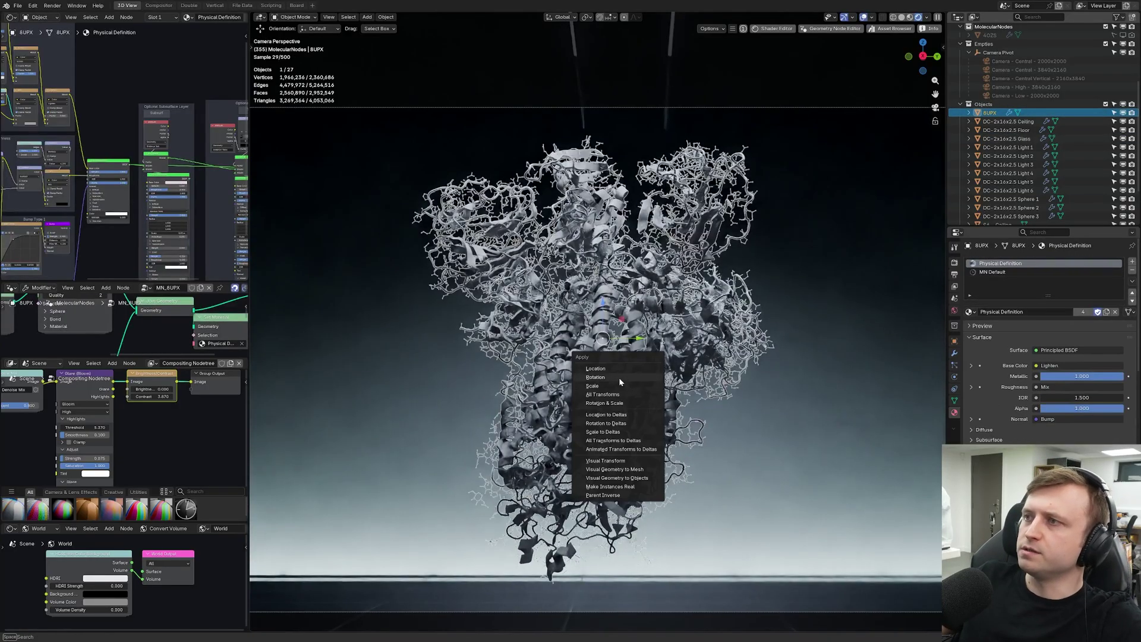
click(618, 378)
Step: Remove the optional surface and transmission layer nodes from the Physical Definition material and bring the Material Output next to the main shader
scroll(125, 161, down, 3)
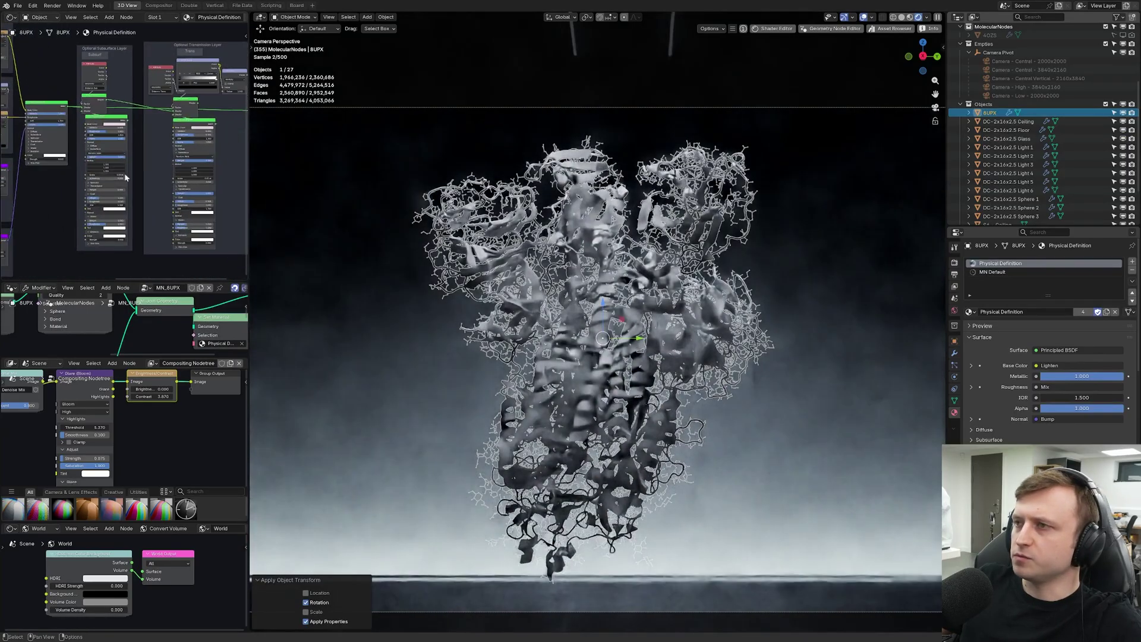
drag(59, 52, 143, 171)
key(ctrl+x)
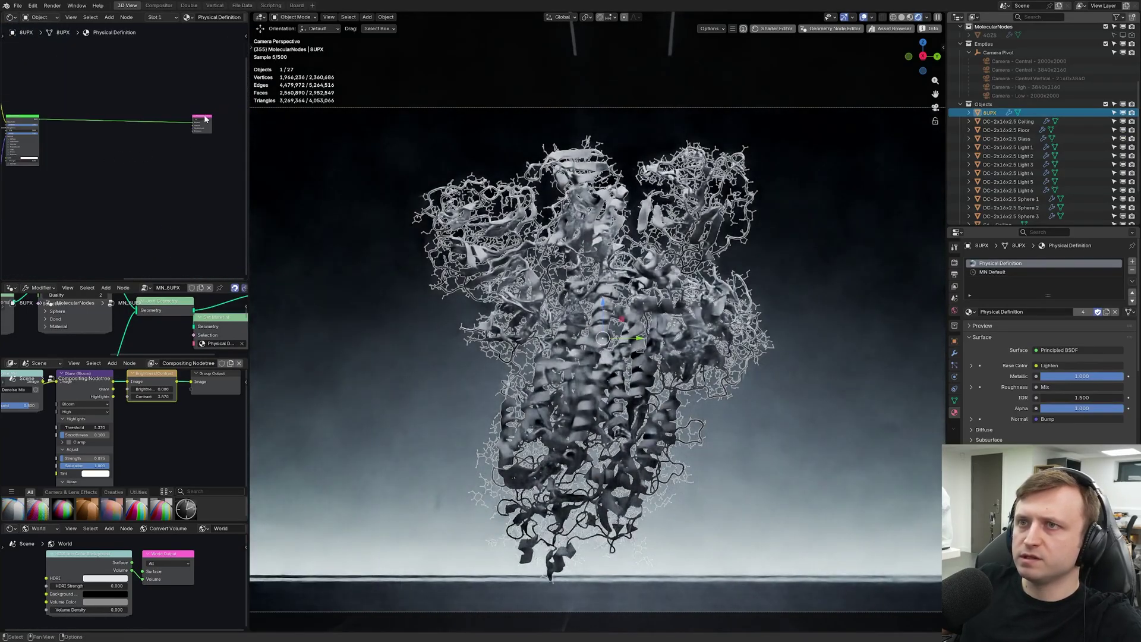
drag(205, 119, 90, 119)
scroll(79, 153, up, 4)
middle_drag(79, 153, 59, 152)
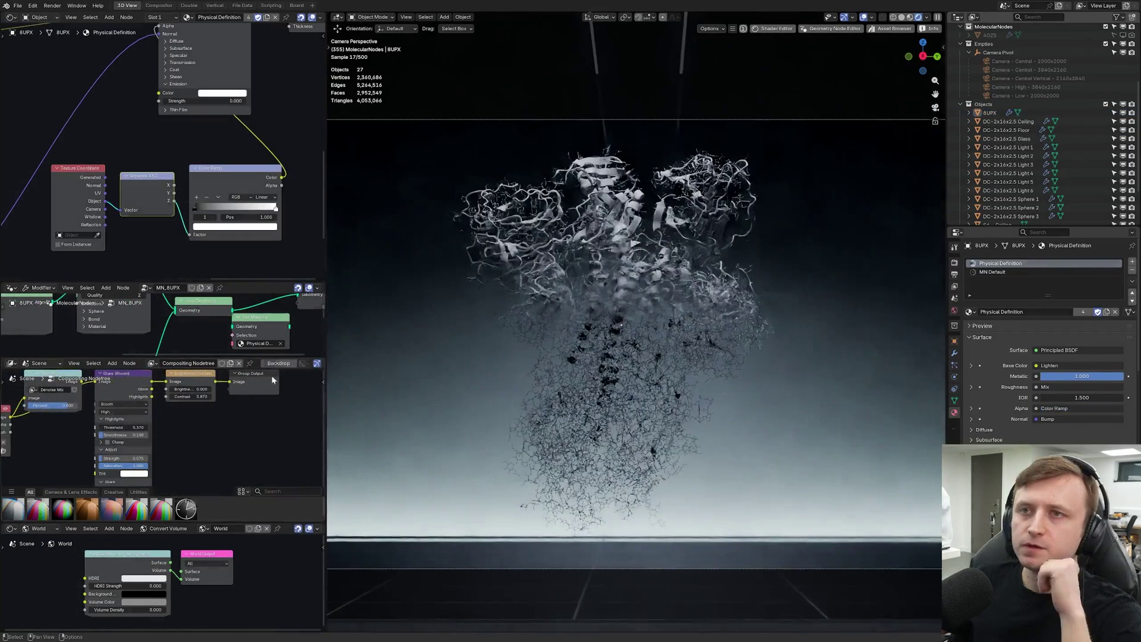
Step: Try moving the black stop of the Physical Definition material's alpha Color Ramp to just past the middle
scroll(99, 201, up, 1)
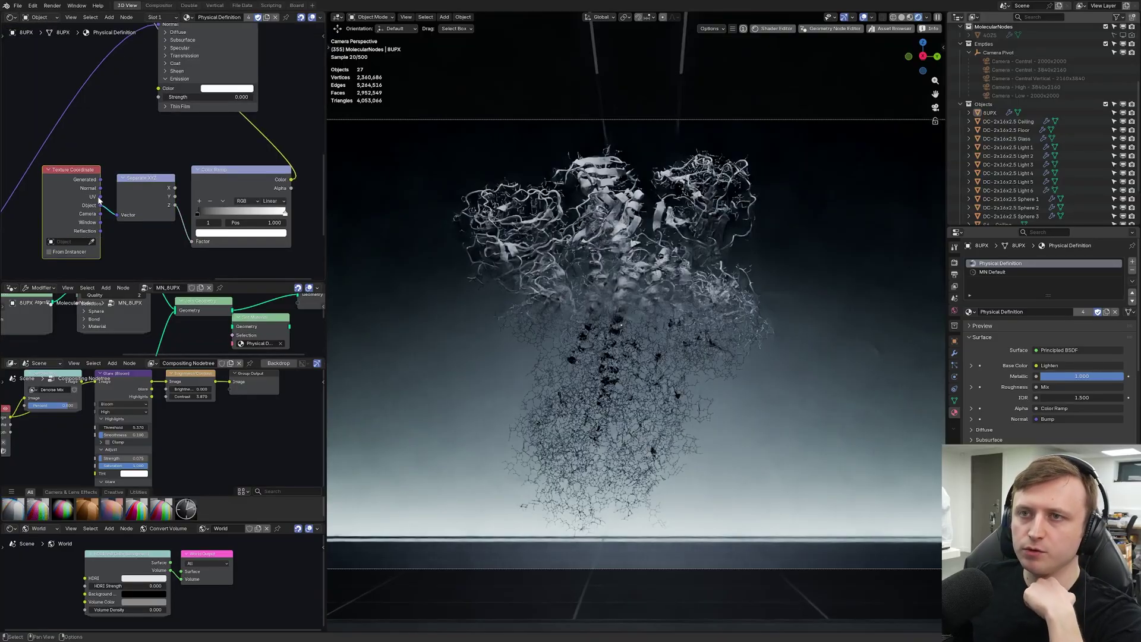
click(141, 192)
middle_drag(151, 222, 148, 218)
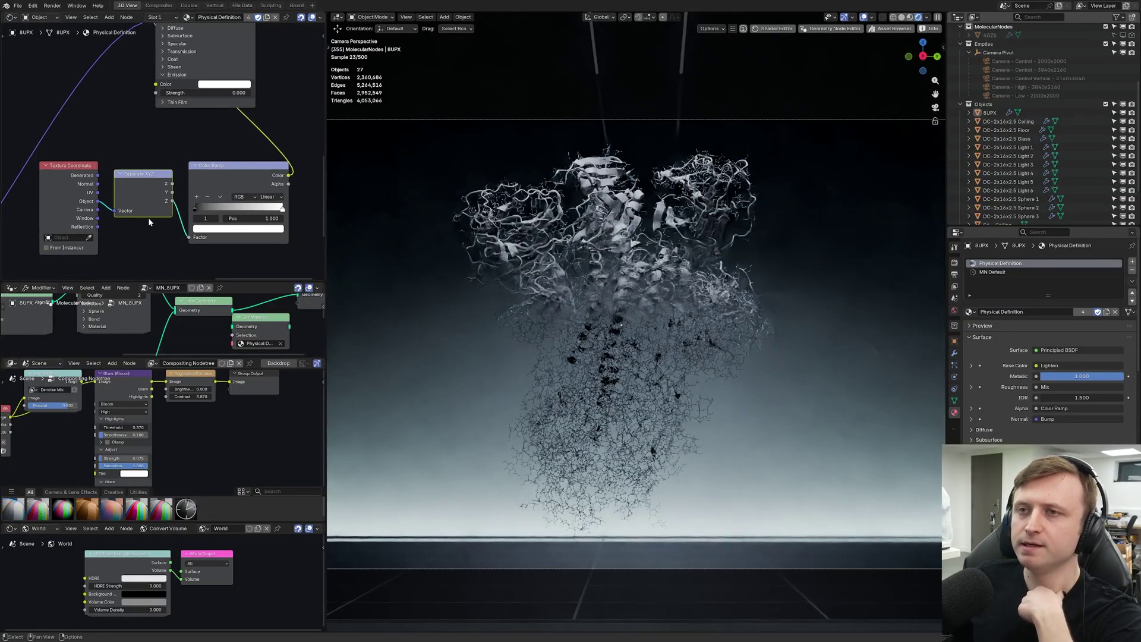
click(216, 185)
middle_drag(215, 85, 222, 185)
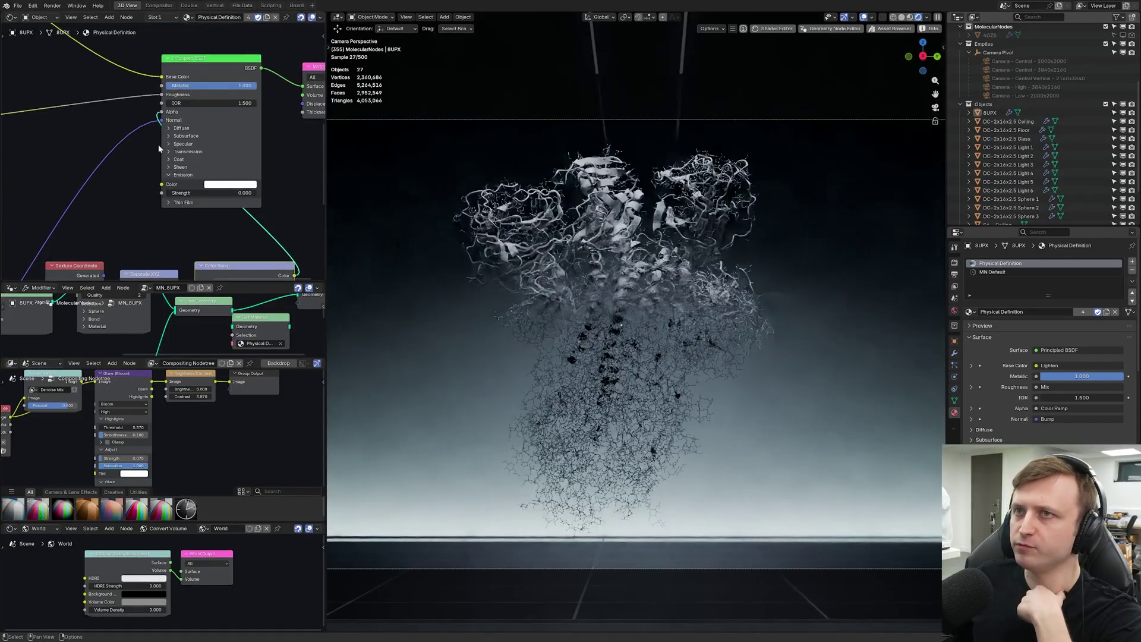
scroll(159, 148, down, 1)
middle_drag(223, 259, 186, 123)
scroll(239, 142, up, 1)
click(212, 169)
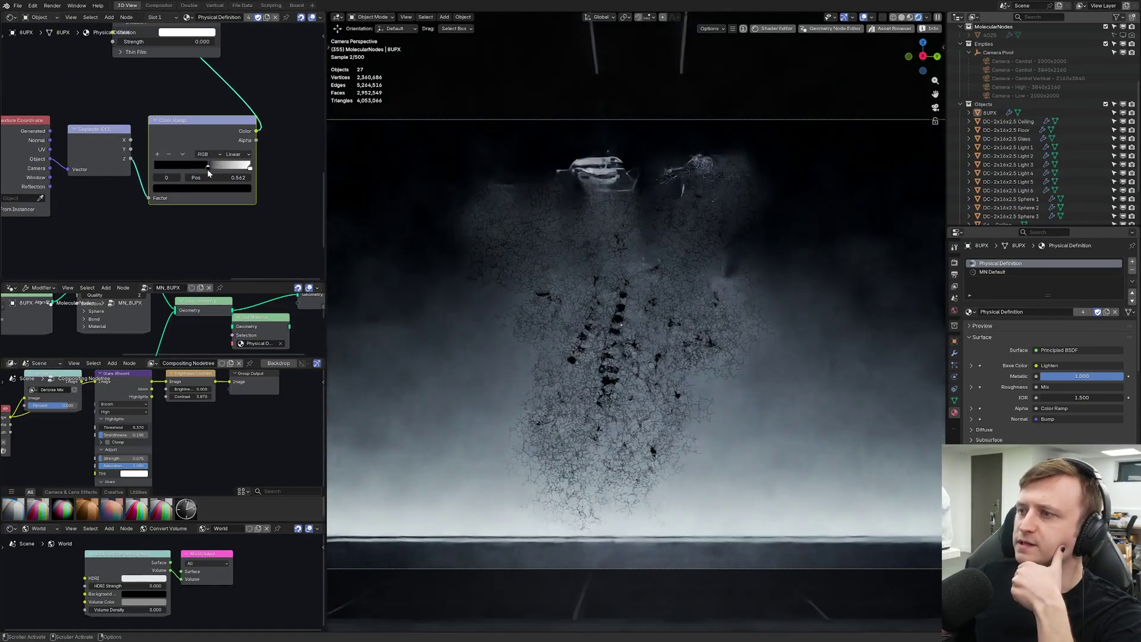
Step: Examine the dark patches among the molecule's bonds up close in wireframe and rendered shading, including from a free angle
scroll(606, 341, up, 10)
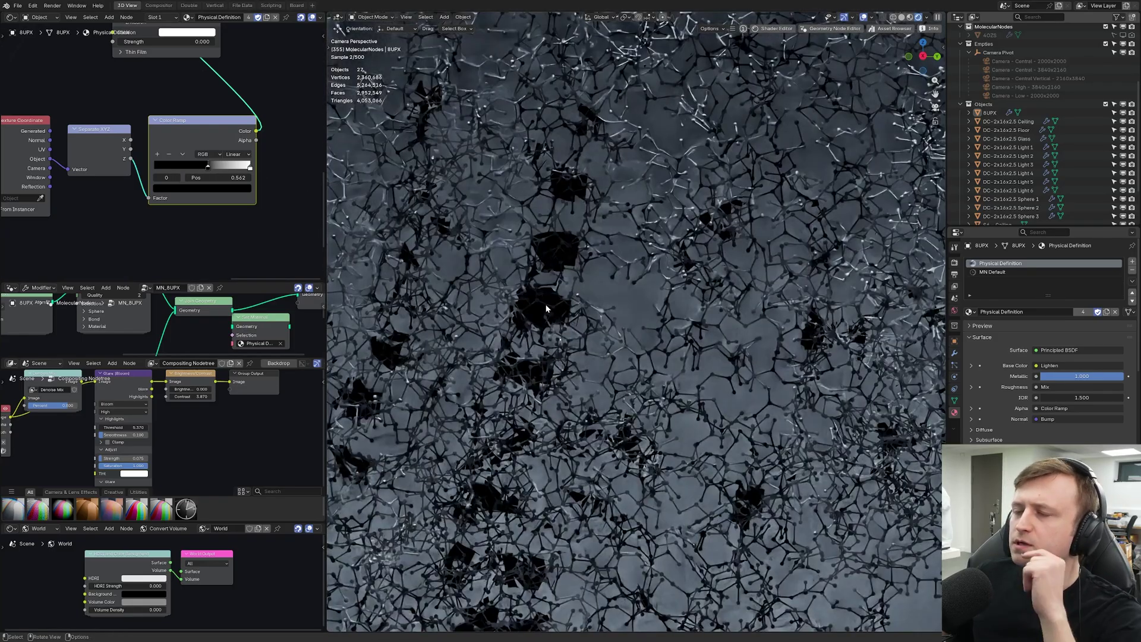
key(z)
click(501, 268)
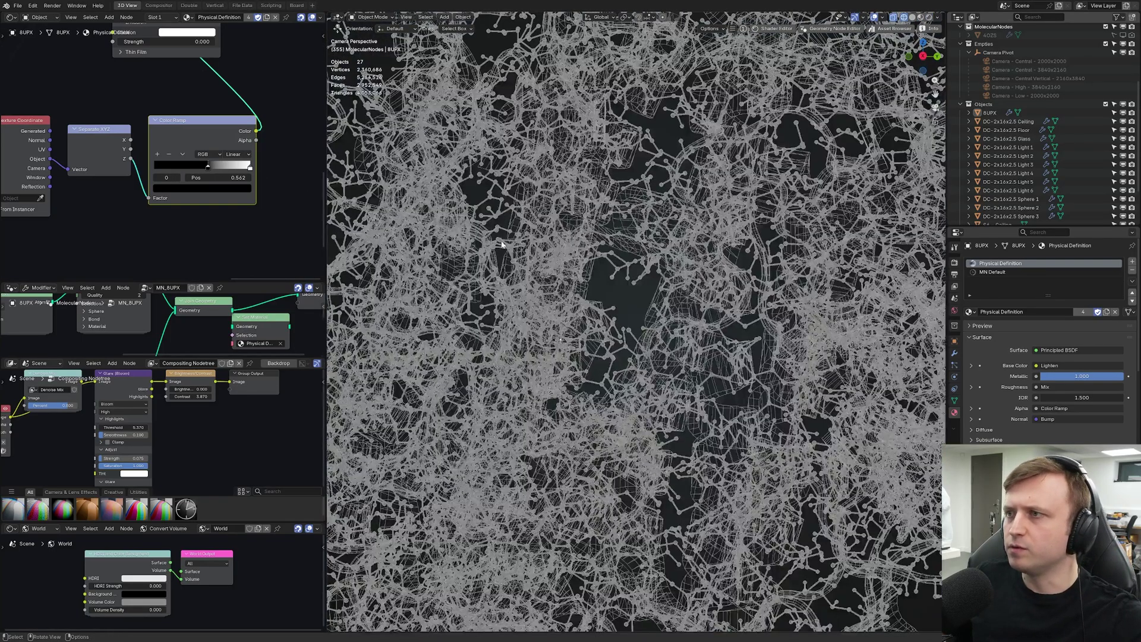
scroll(573, 273, up, 3)
key(z)
click(566, 233)
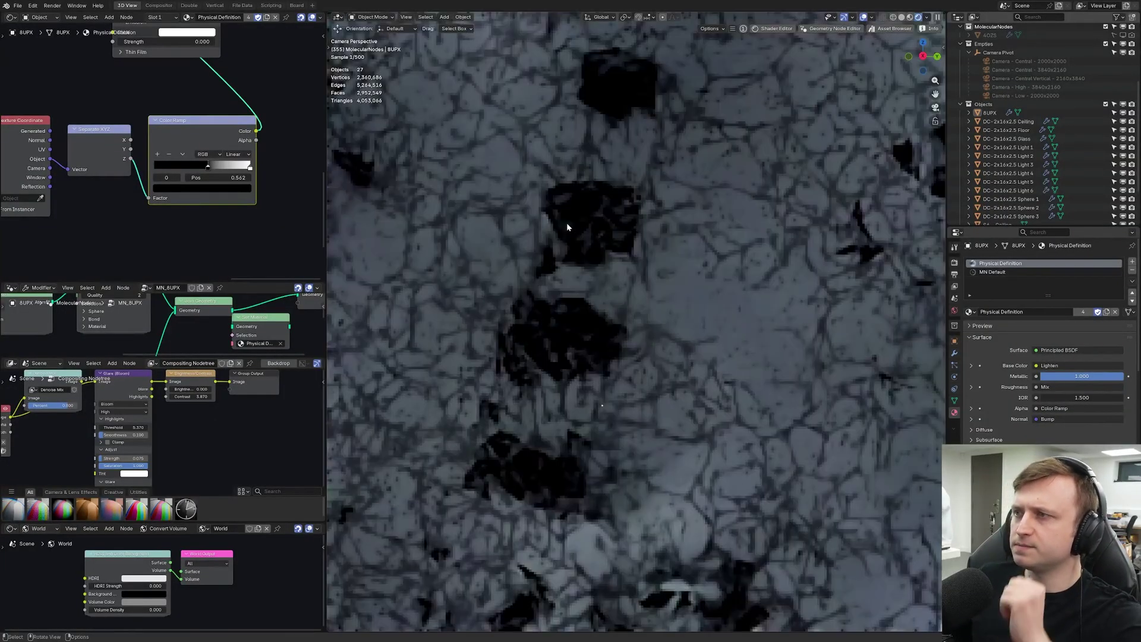
middle_drag(565, 226, 700, 298)
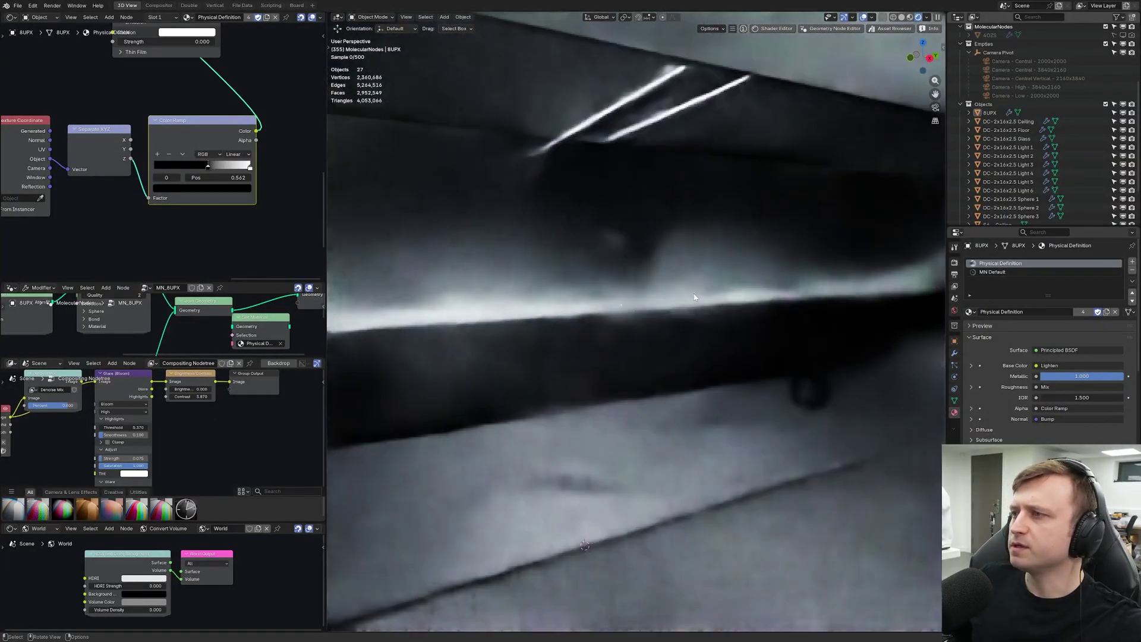
scroll(701, 298, up, 2)
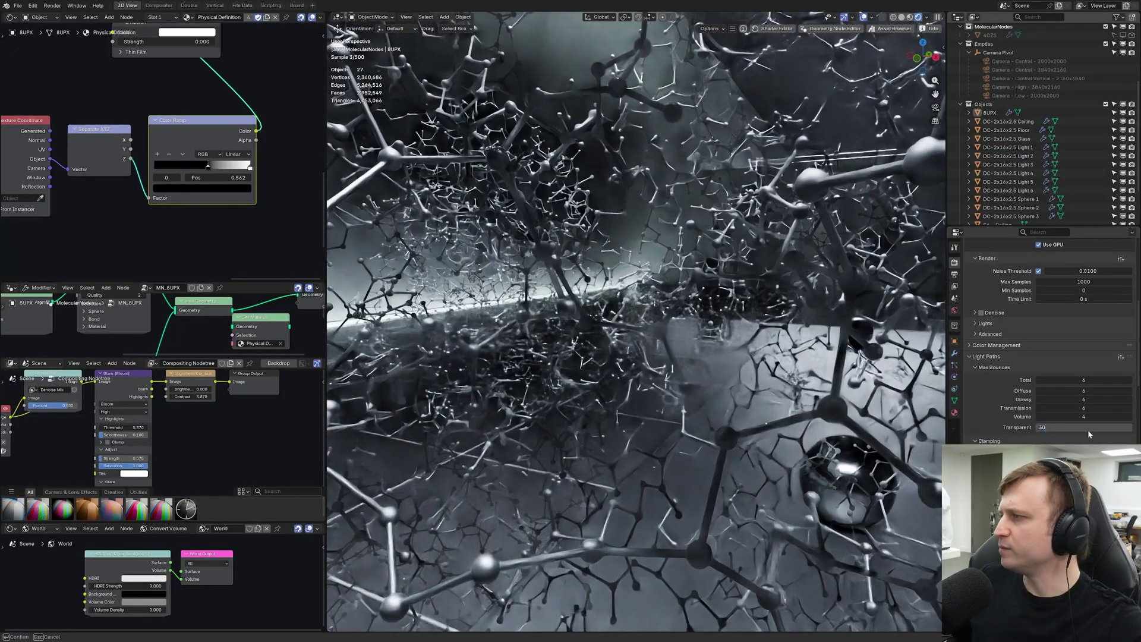
Step: Set the maximum transparent light bounces to 30 and return to the camera view
double_click(1087, 429)
text(30)
key(Return)
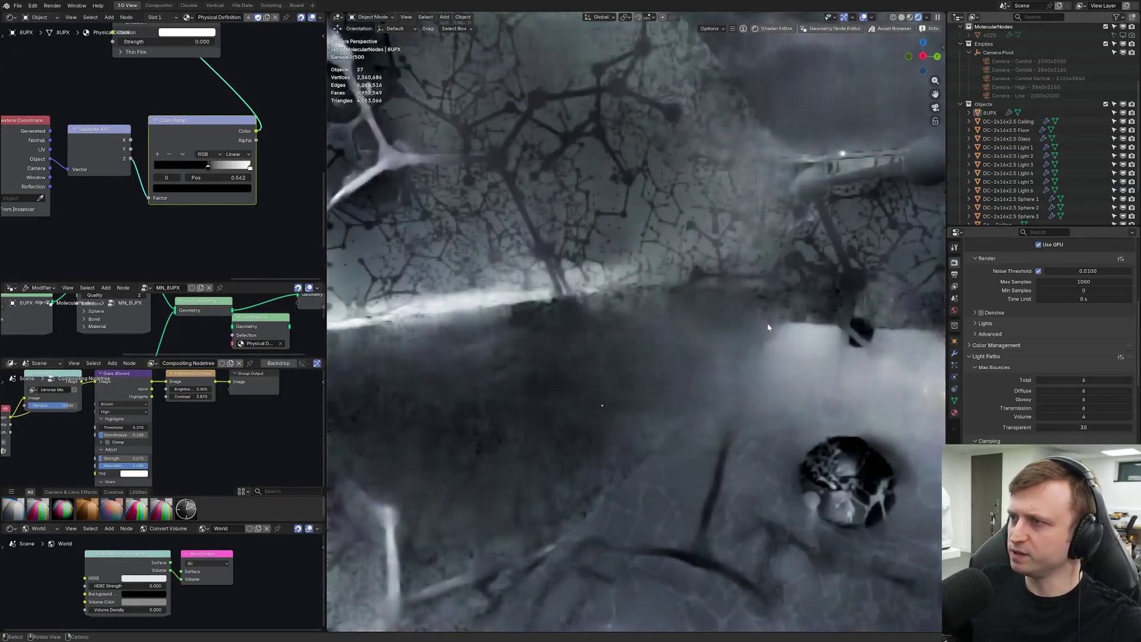
key(KP_0)
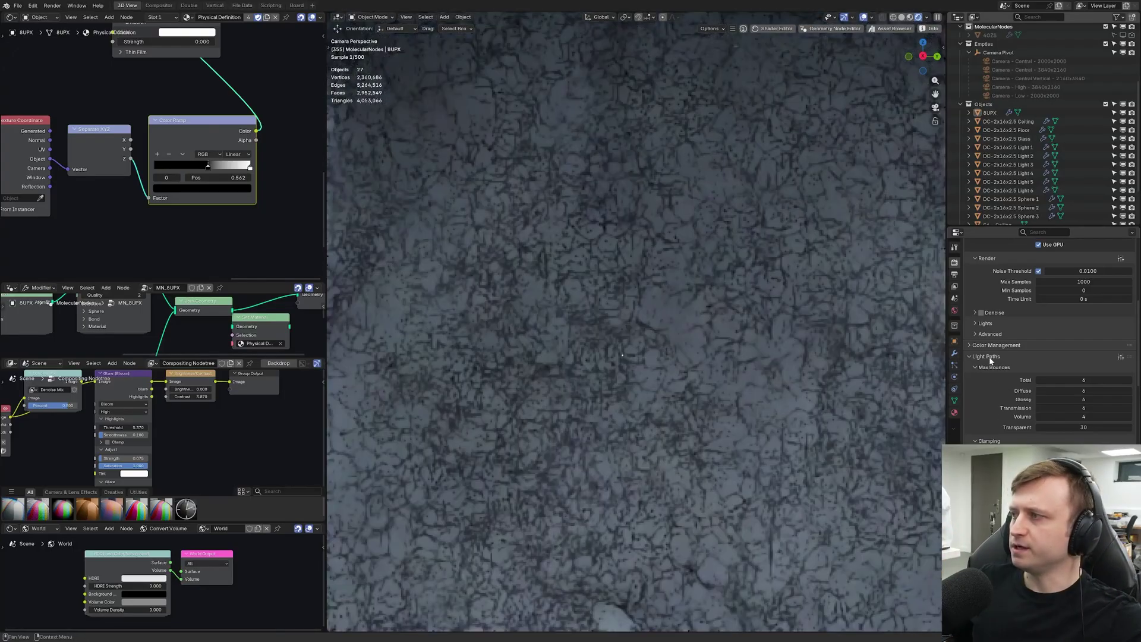
click(988, 356)
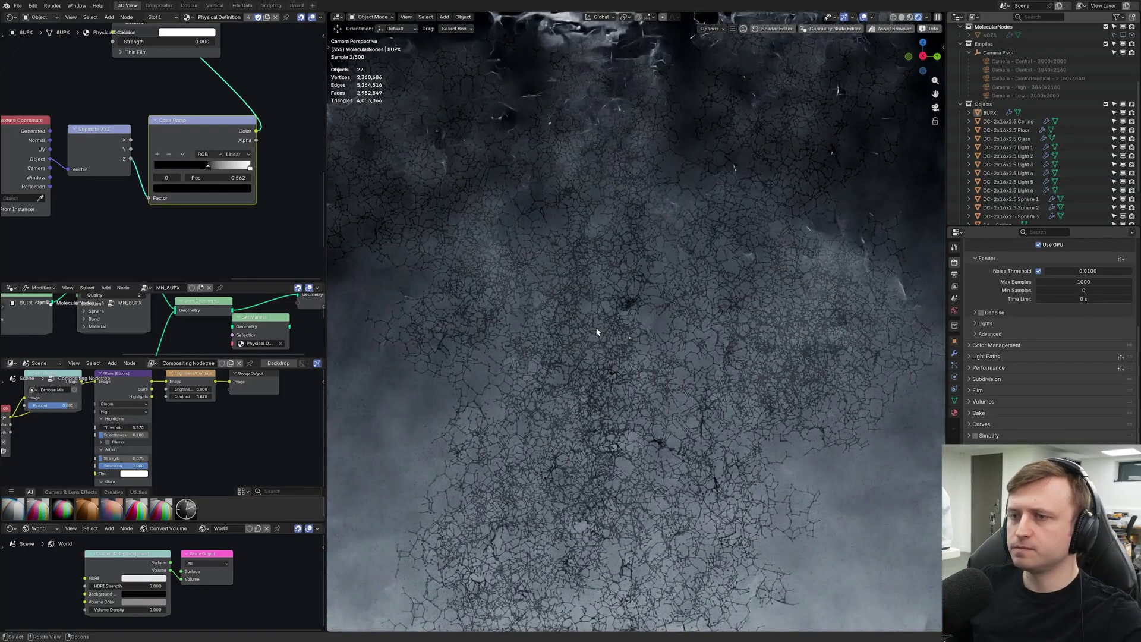
Step: Set the black stop of the Physical Definition material's alpha Color Ramp to position 0
scroll(596, 331, up, 3)
shift+middle_drag(596, 331, 657, 457)
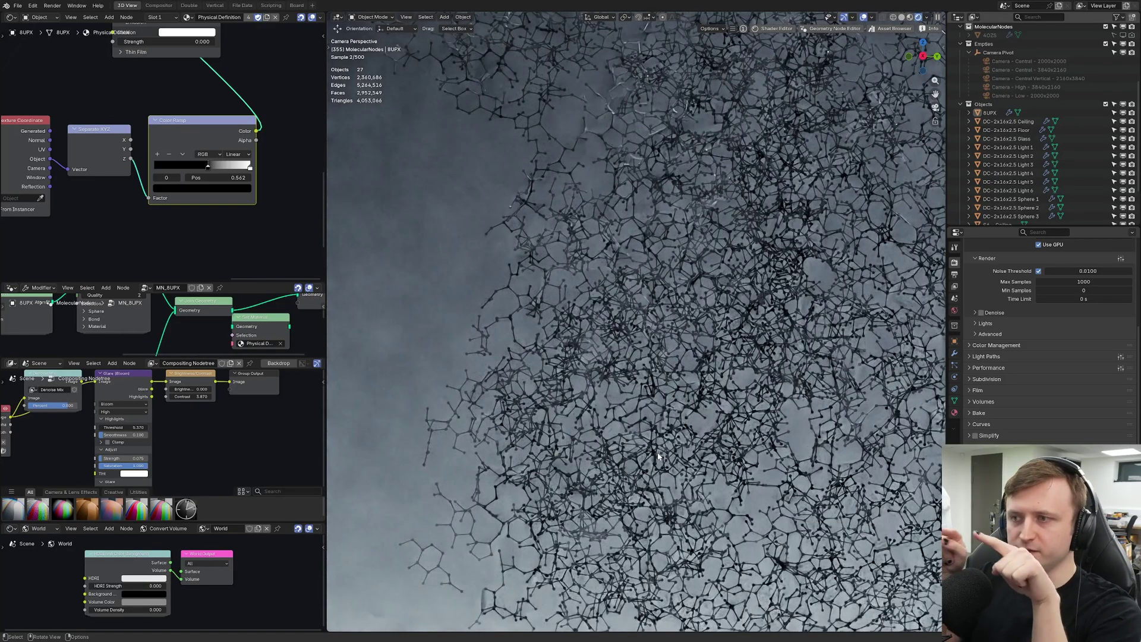
drag(208, 165, 158, 168)
Step: Insert a Math node set to Add between the Separate XYZ and alpha Color Ramp nodes, and add a middle stop to the ramp
key(shift+a)
text(math)
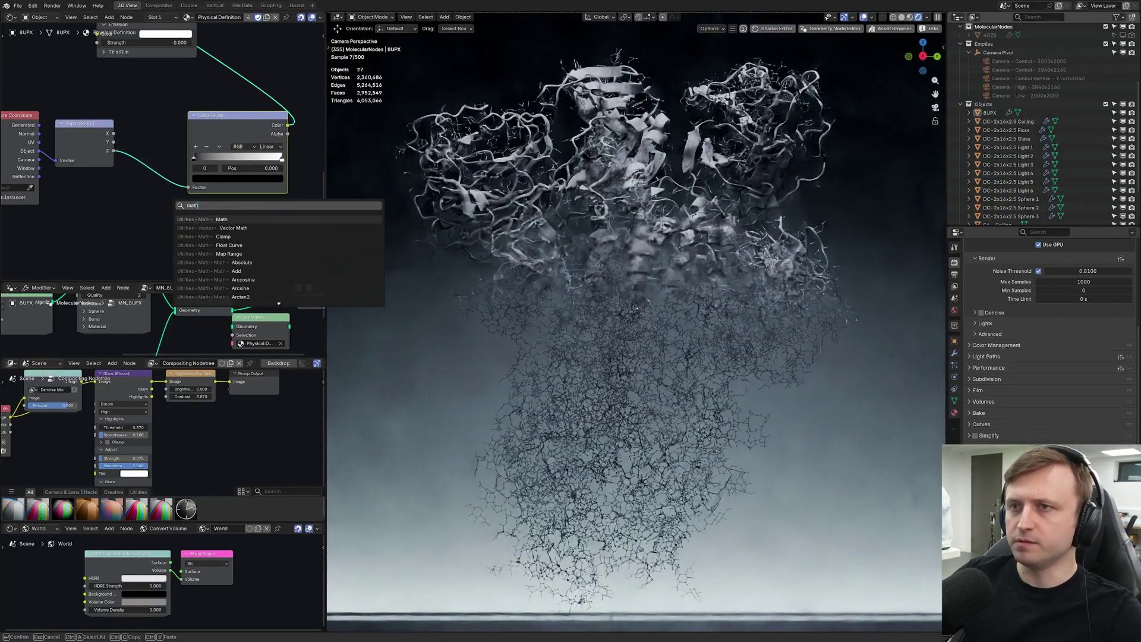
key(Return)
click(127, 151)
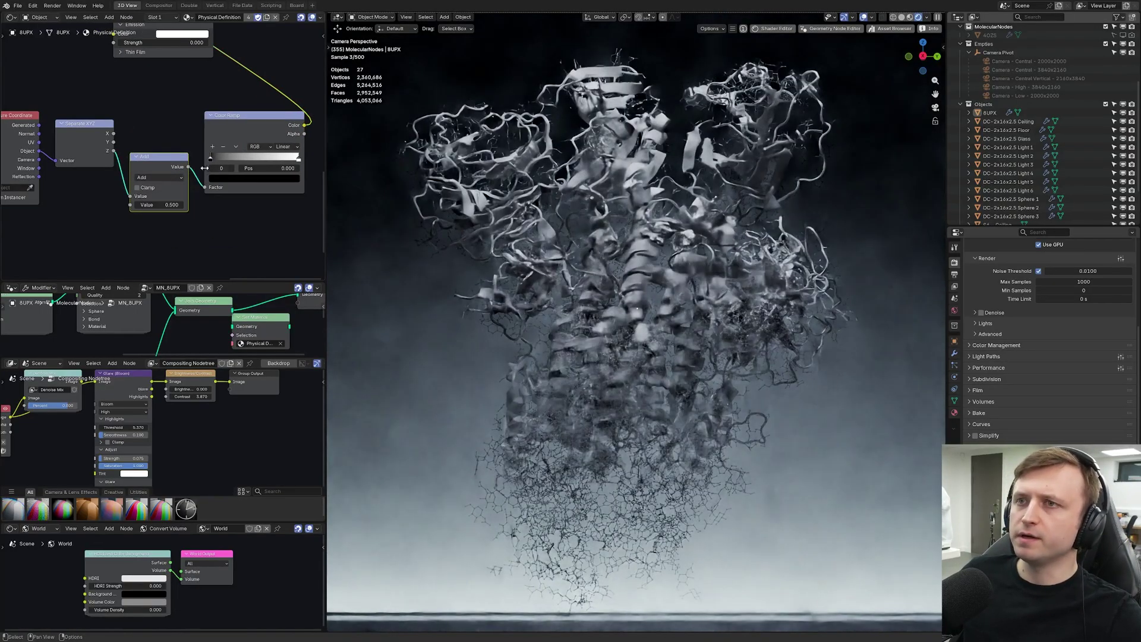
click(213, 147)
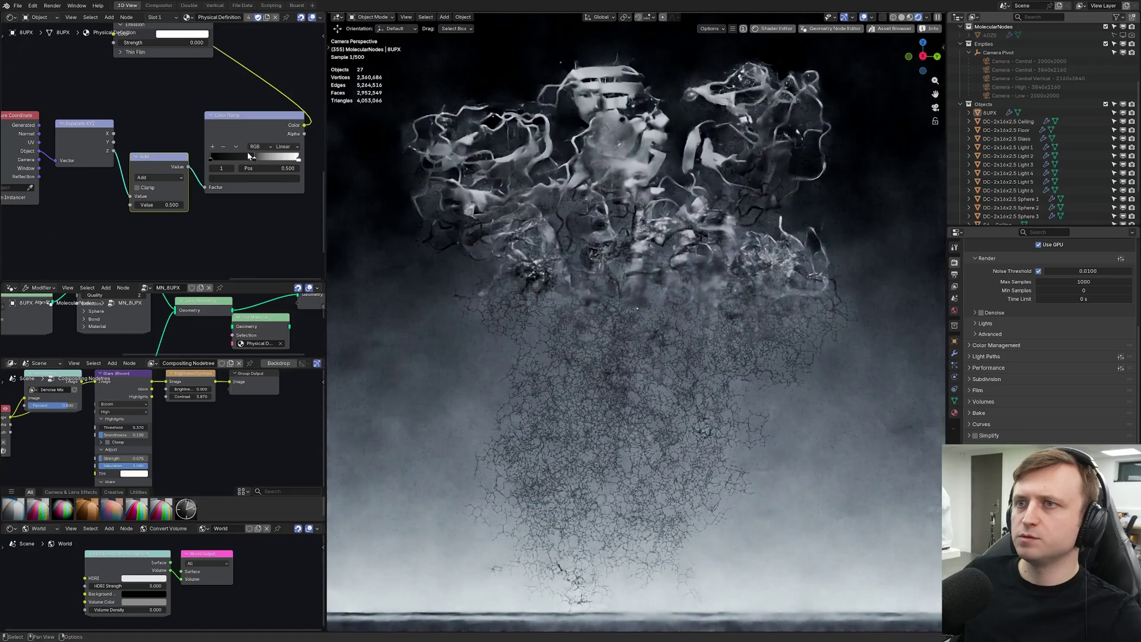
drag(255, 158, 247, 165)
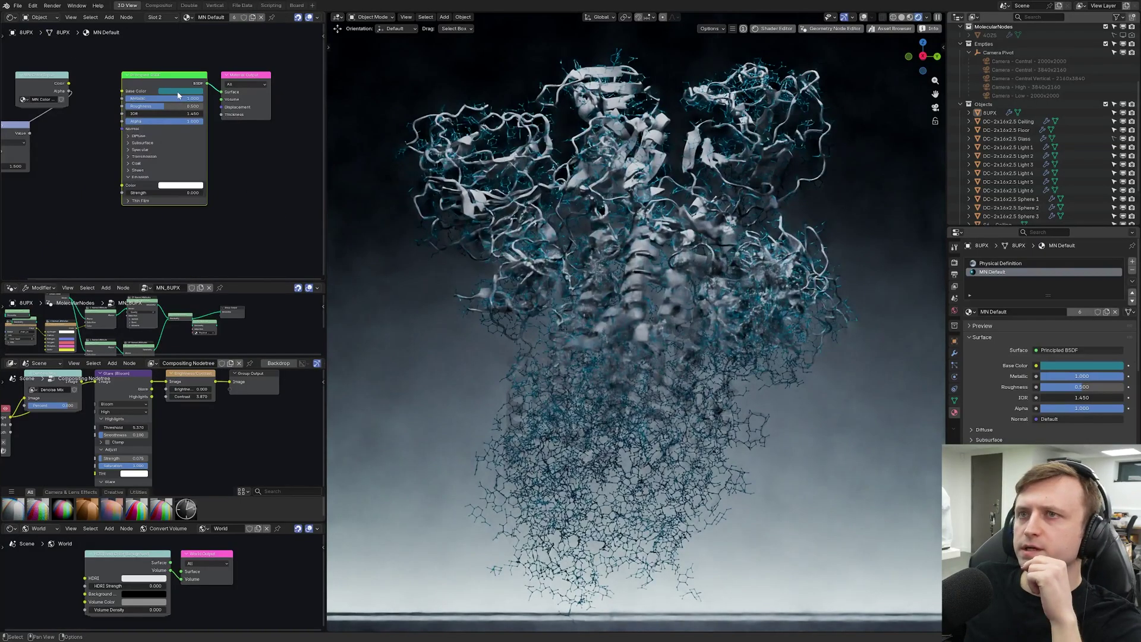
Step: Shift the MN Default base color to a greener teal and nudge the middle stop of its alpha Color Ramp toward the dark end
click(181, 91)
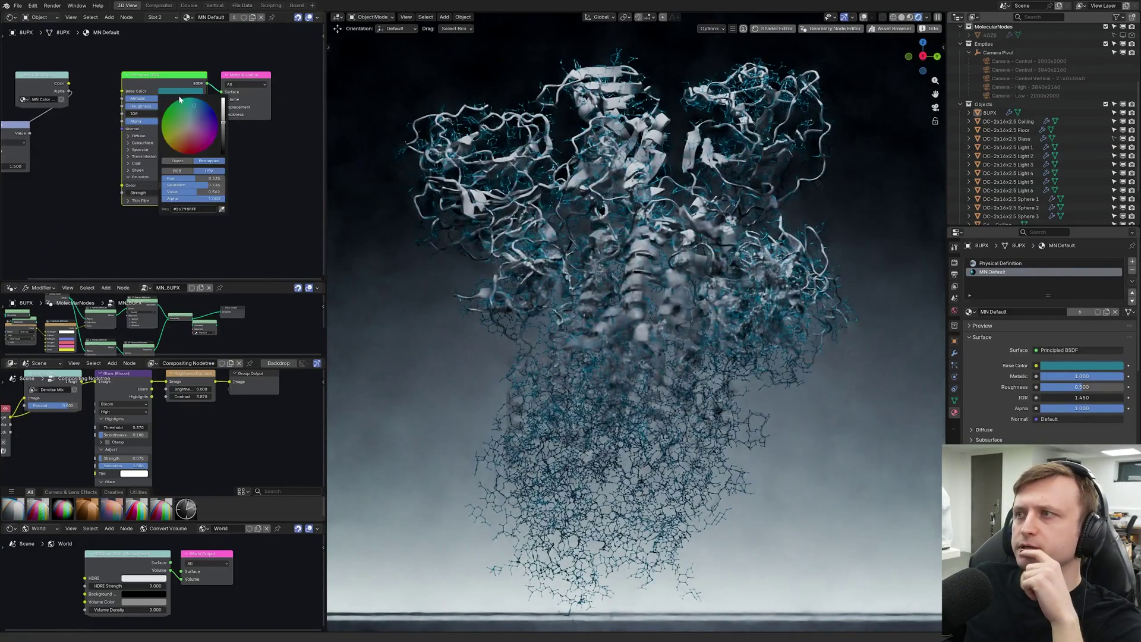
click(183, 131)
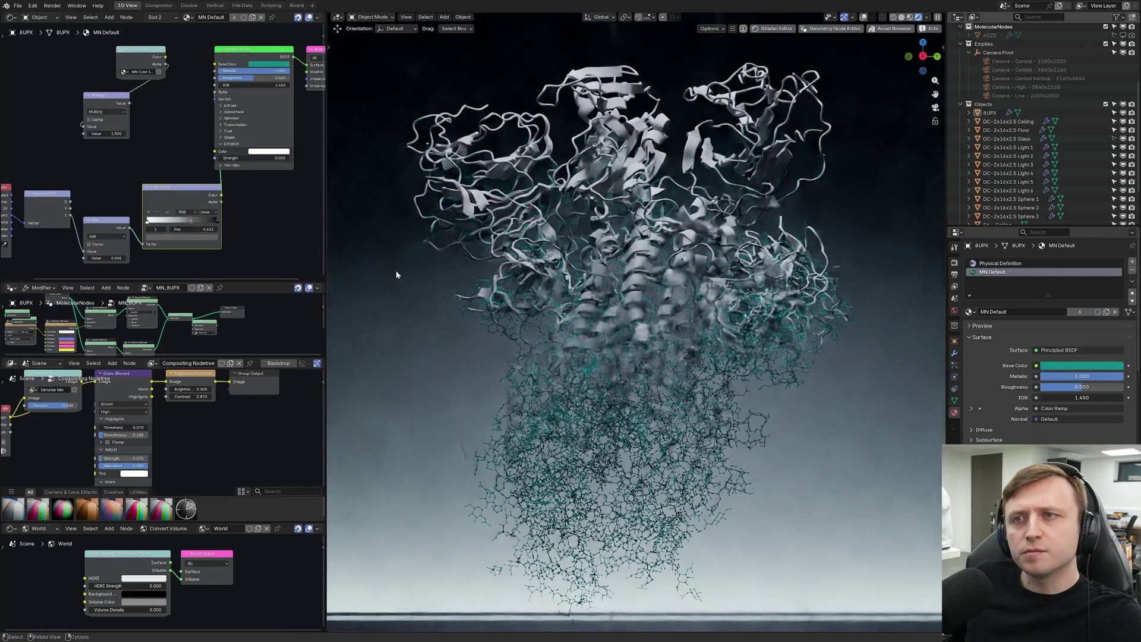
scroll(208, 238, up, 3)
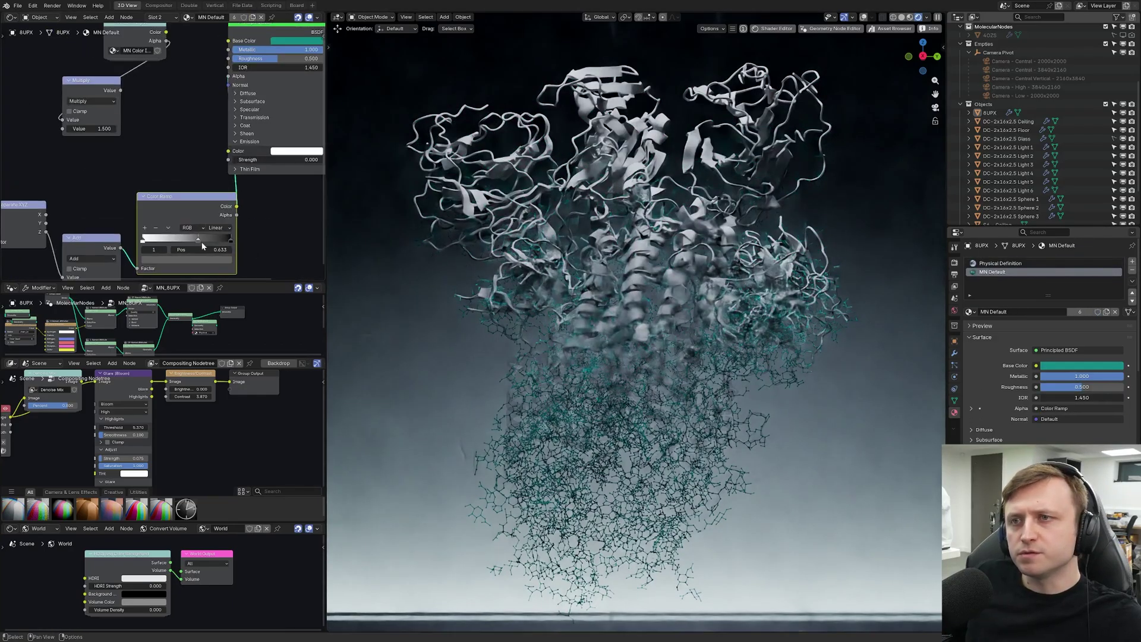
mouse_move(199, 239)
mouse_down()
mouse_move(186, 240)
mouse_move(220, 240)
mouse_move(205, 240)
mouse_up()
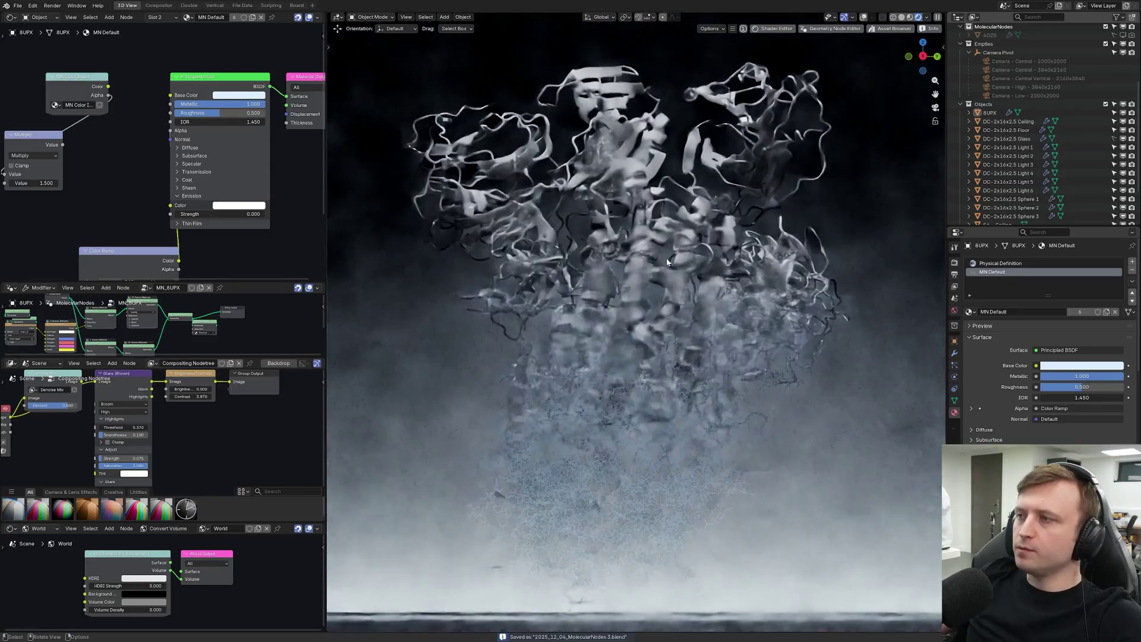
Step: Delete all the DC-2x14x2.5 display case objects, from the Ceiling through Sphere 3, and select the 8UPX protein
scroll(630, 300, down, 10)
middle_drag(690, 312, 761, 322)
scroll(1001, 196, down, 3)
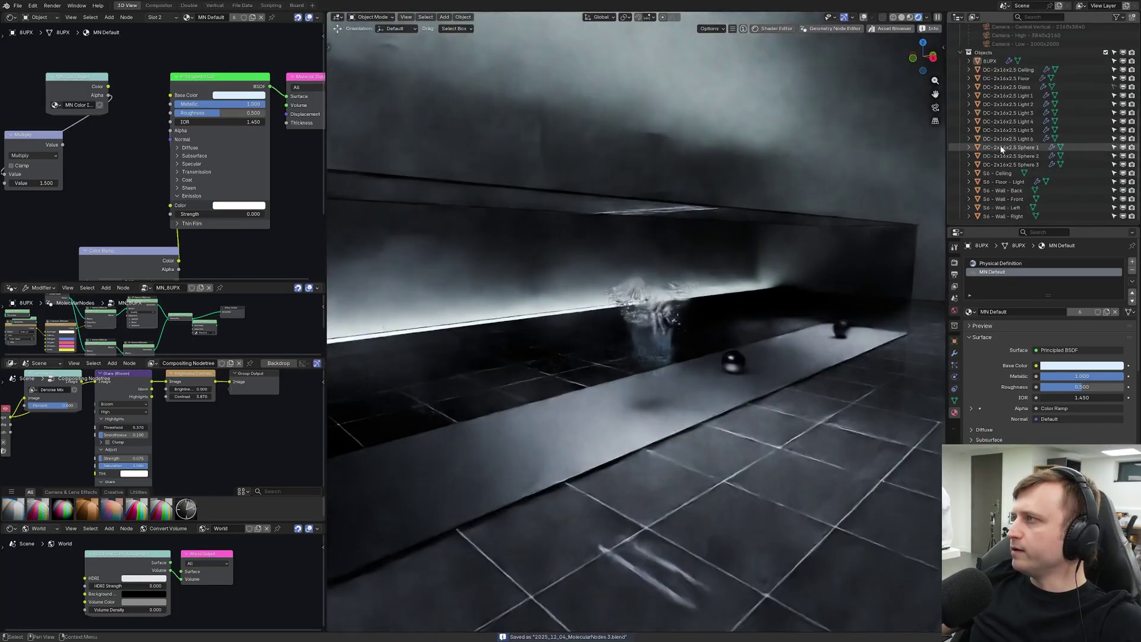
scroll(1001, 181, up, 1)
click(1001, 182)
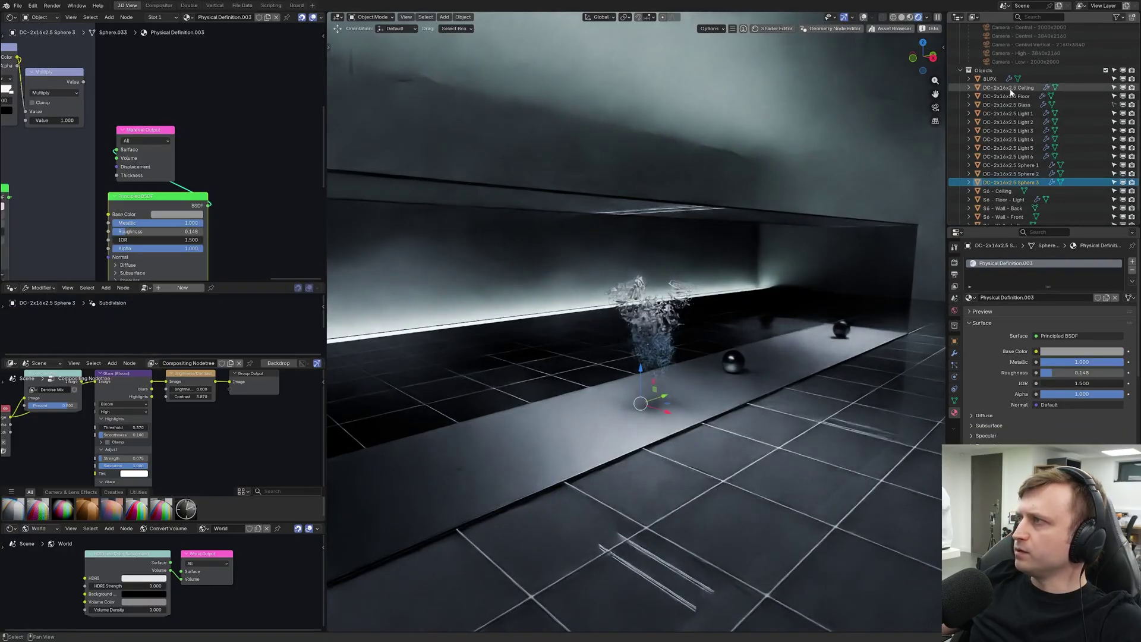
shift+click(1012, 88)
key(Delete)
click(989, 164)
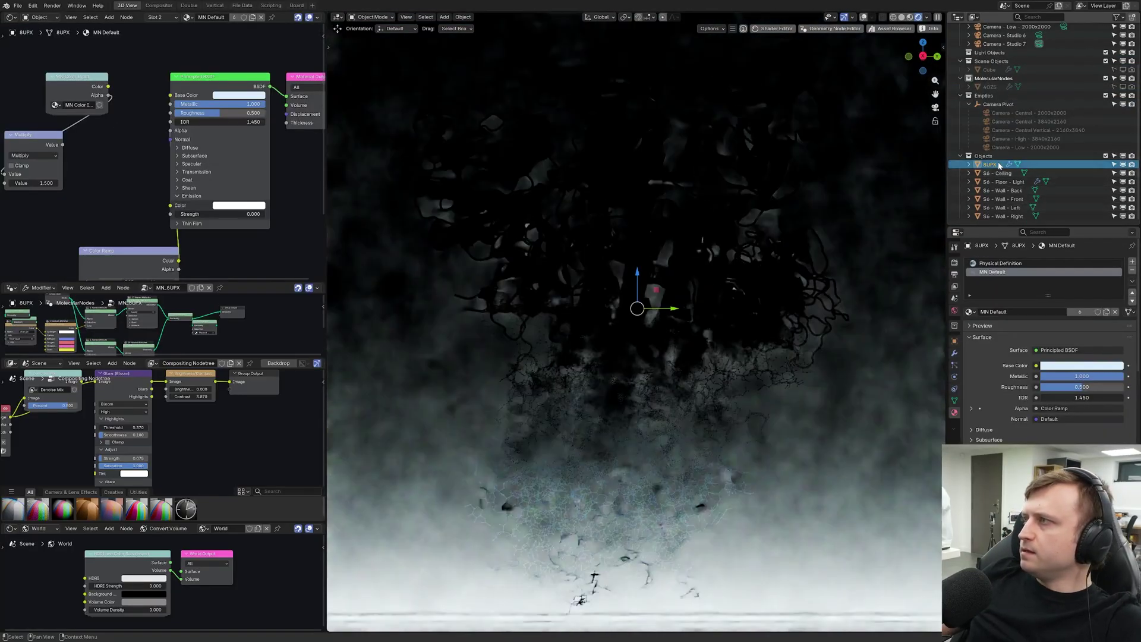
scroll(1008, 143, up, 3)
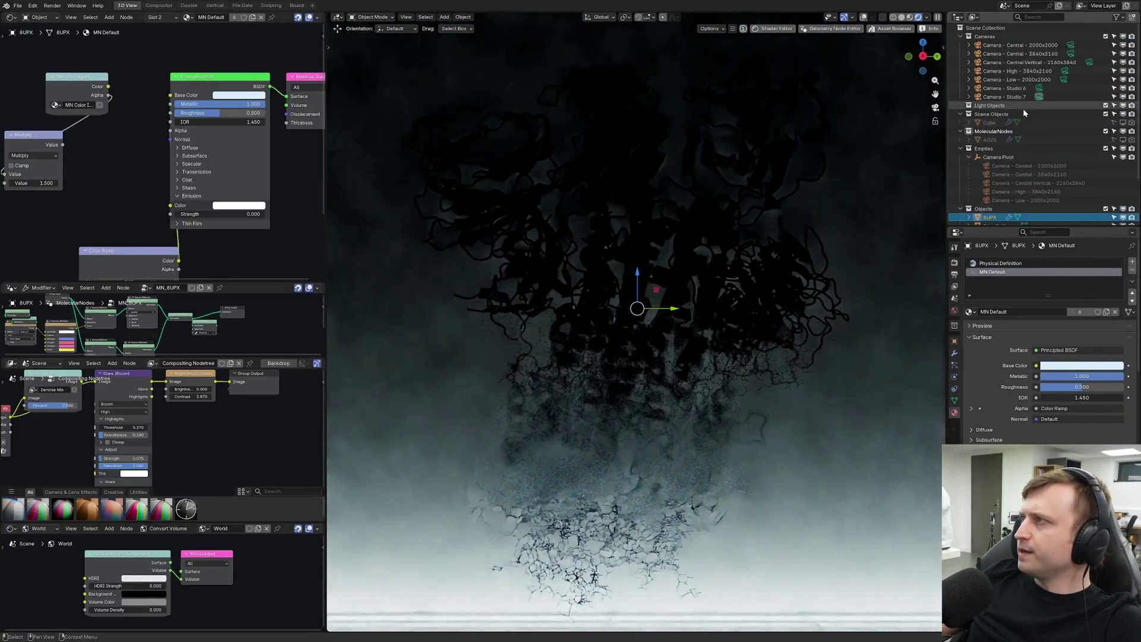
click(1022, 96)
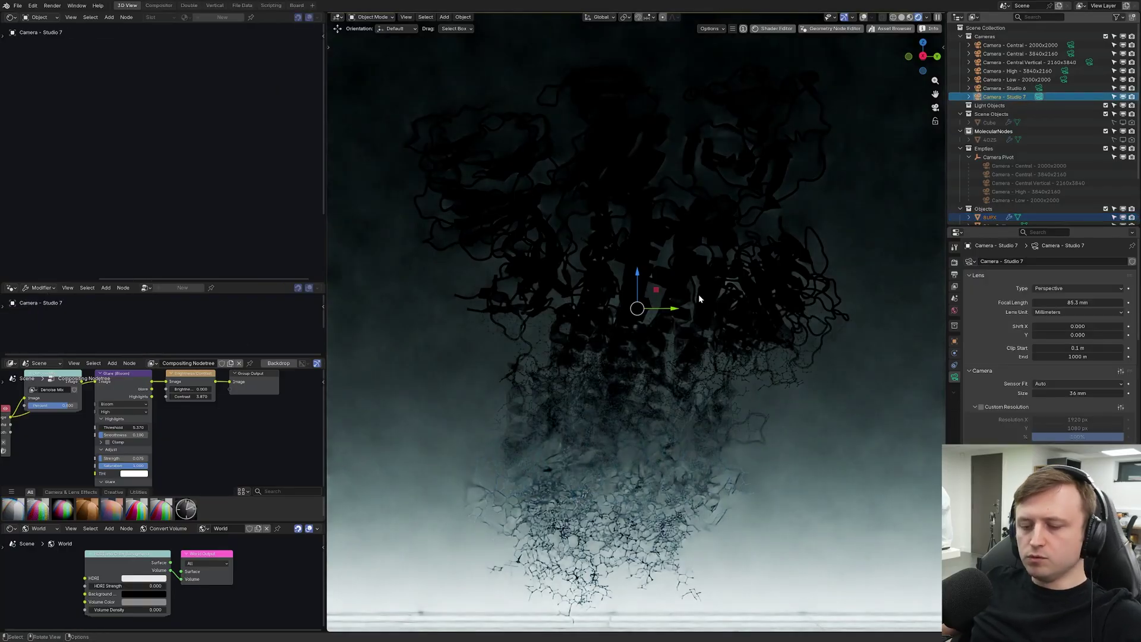
key(g)
right_click(924, 413)
drag(1013, 618, 1017, 443)
Step: Turn the World shader editor area into a second 3D viewport and make it taller
click(11, 528)
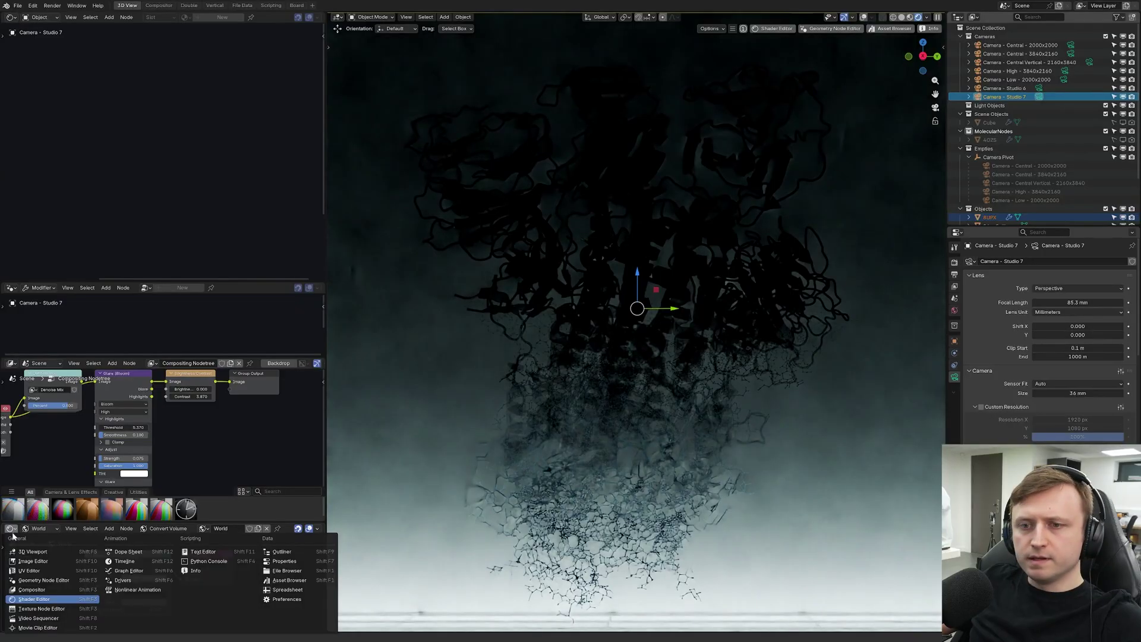
click(23, 552)
drag(178, 522, 178, 472)
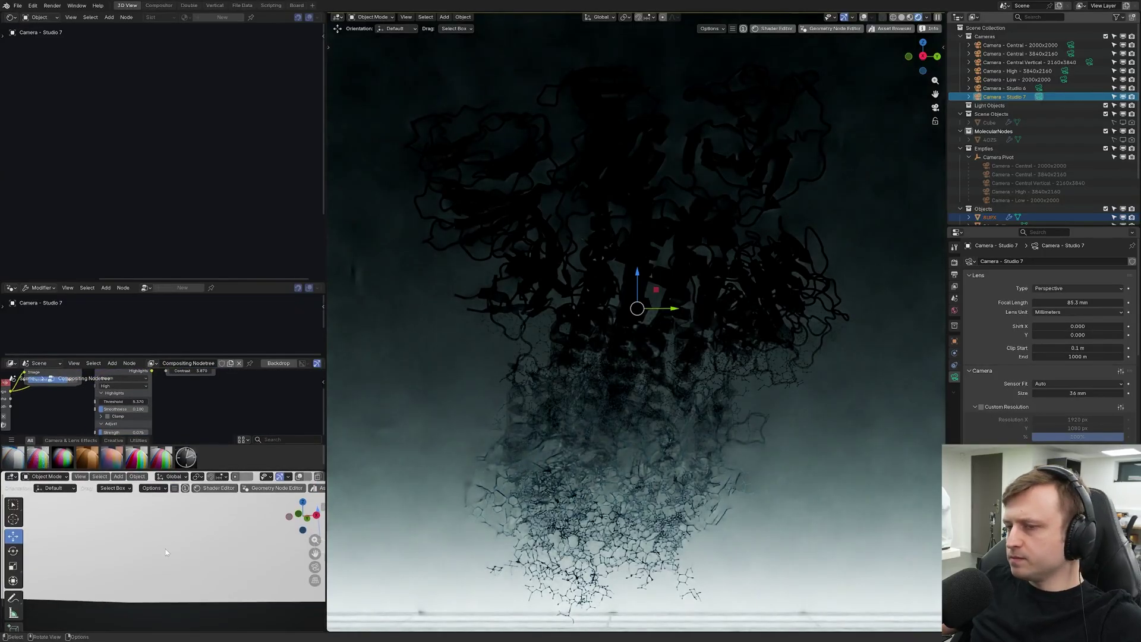
Step: Try to move Camera - Studio 7 sideways in the second viewport, and undo the move
middle_drag(247, 548, 282, 544)
drag(296, 535, 205, 535)
key(ctrl+z)
key(ctrl+z)
scroll(223, 531, up, 3)
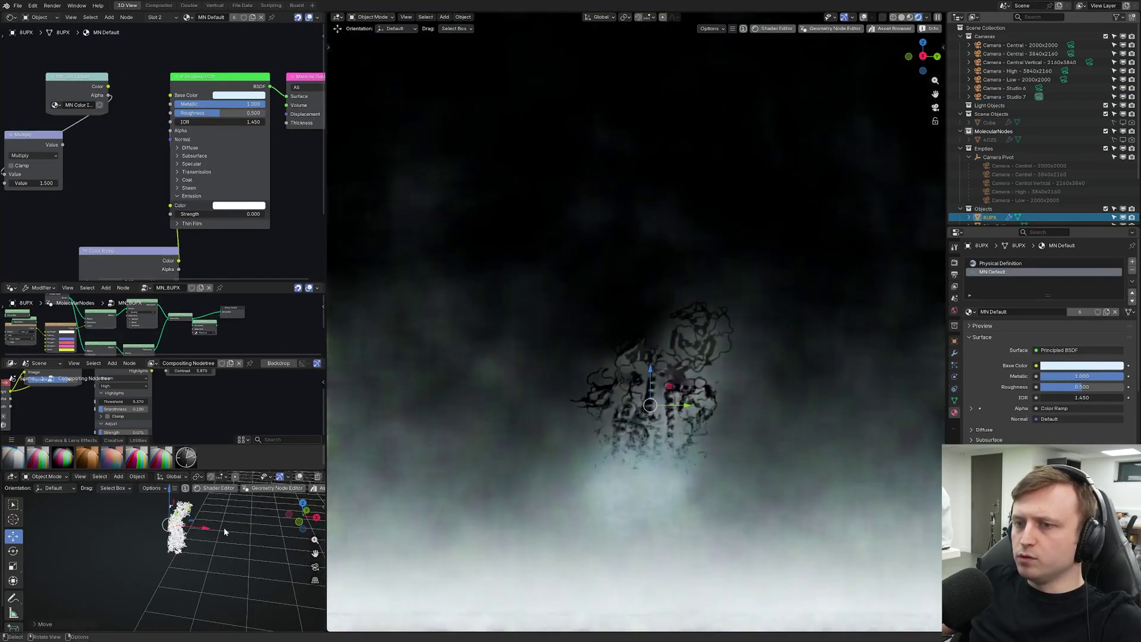
Step: Rotate the 8UPX protein freehand from the second viewport
middle_drag(219, 540, 247, 514)
key(r)
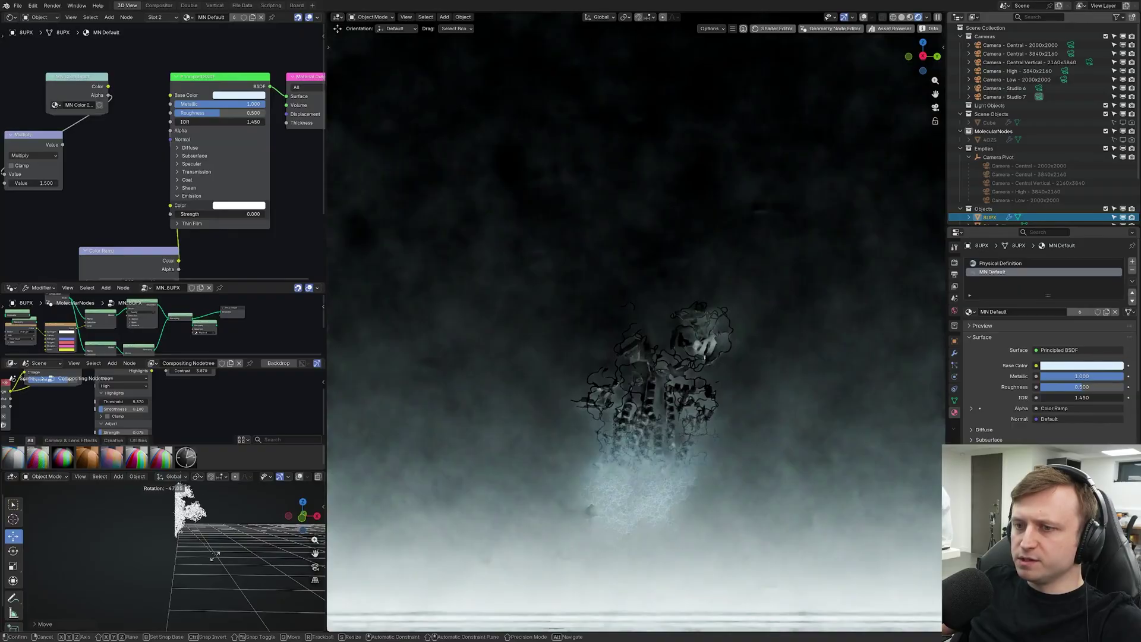
click(216, 556)
Step: Move Camera - Studio 7 and fly it into a tilted, downward-looking close shot of the protein above the lit floor
drag(285, 539, 180, 557)
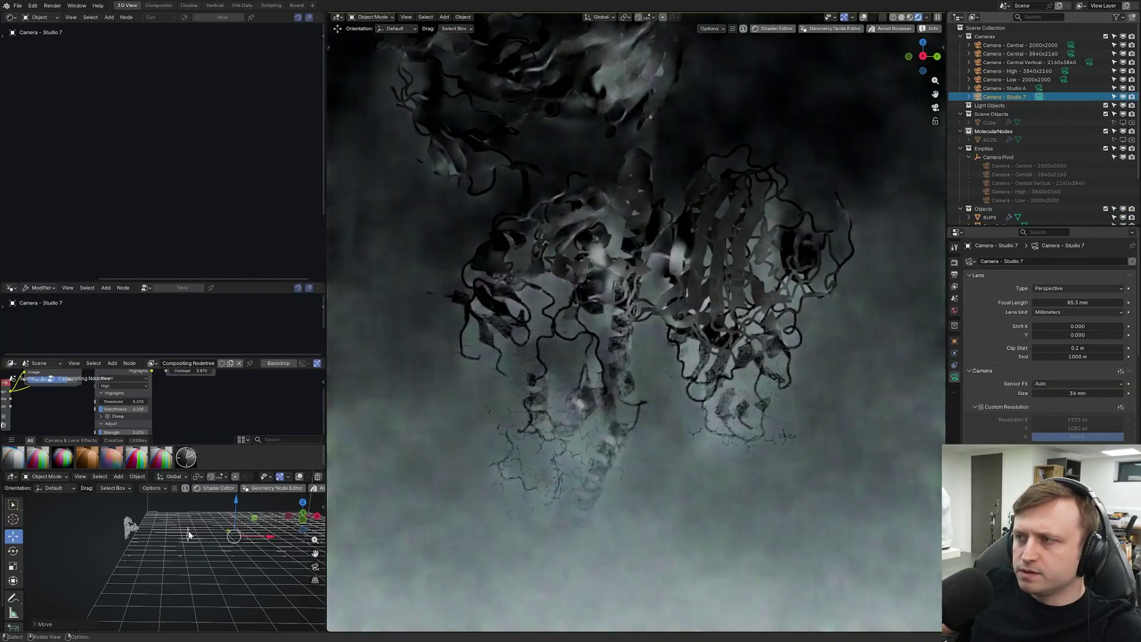
shift+middle_drag(164, 540, 190, 552)
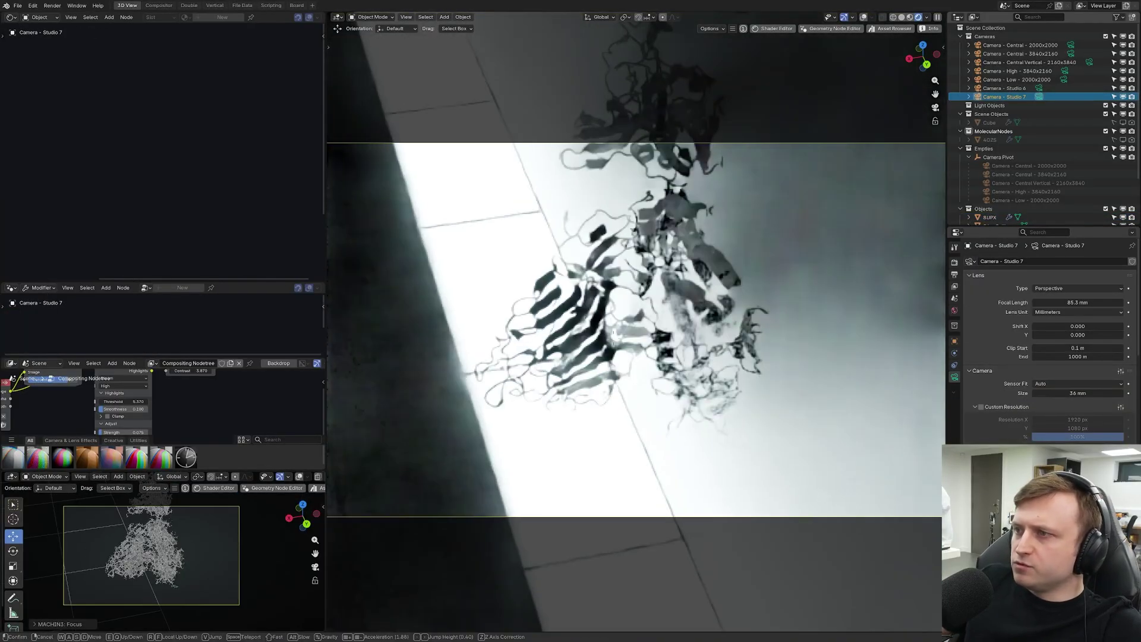
click(193, 558)
scroll(531, 445, up, 2)
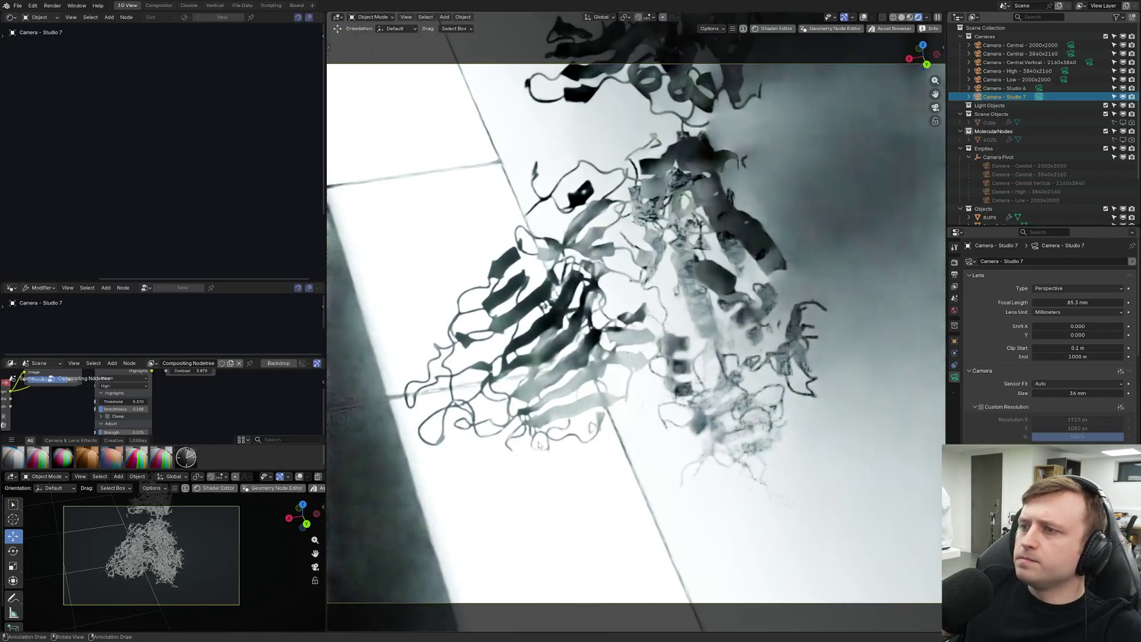
Step: Select the 8UPX protein and disconnect the Color Ramp from the Alpha input of its MN Default material
click(538, 444)
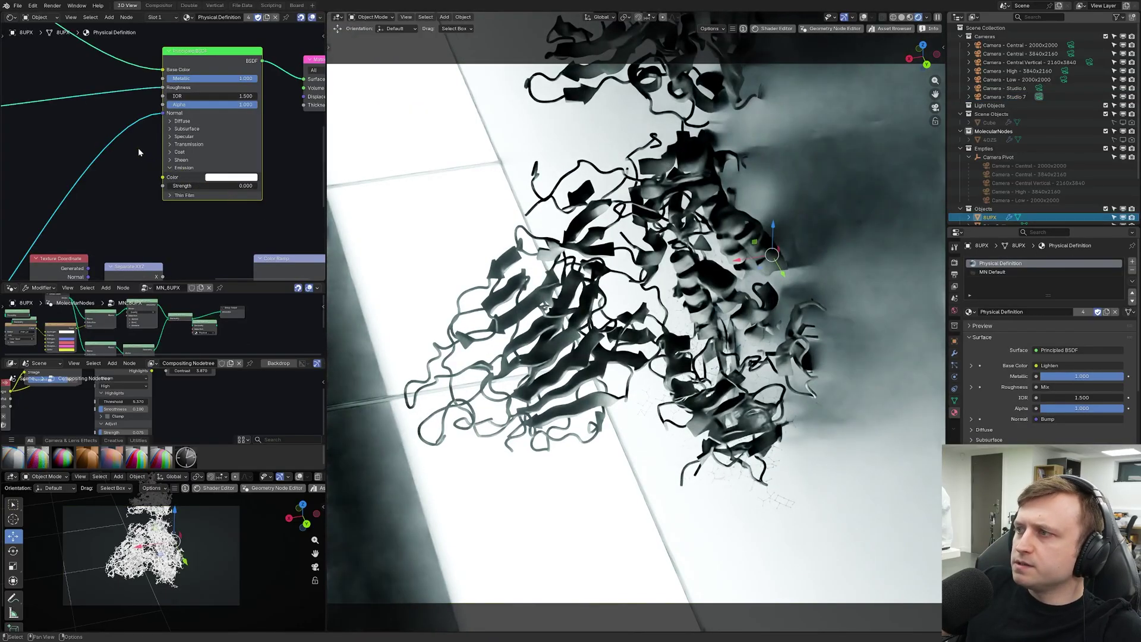
scroll(138, 153, down, 3)
middle_drag(298, 249, 225, 223)
drag(234, 219, 169, 177)
click(1007, 274)
middle_drag(180, 142, 211, 109)
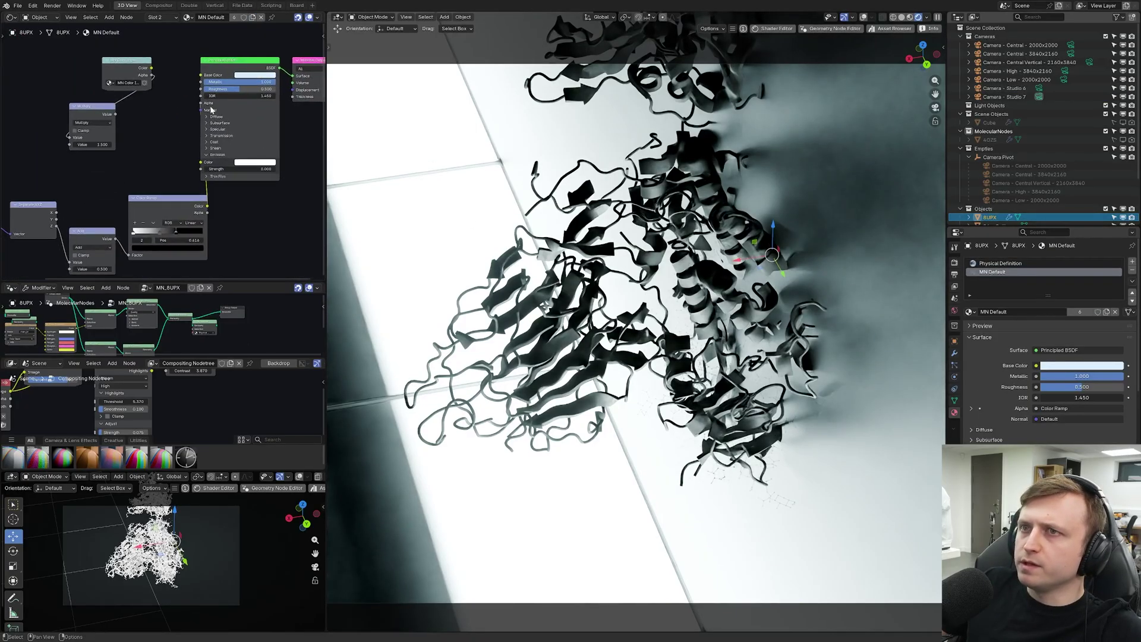
drag(201, 103, 180, 117)
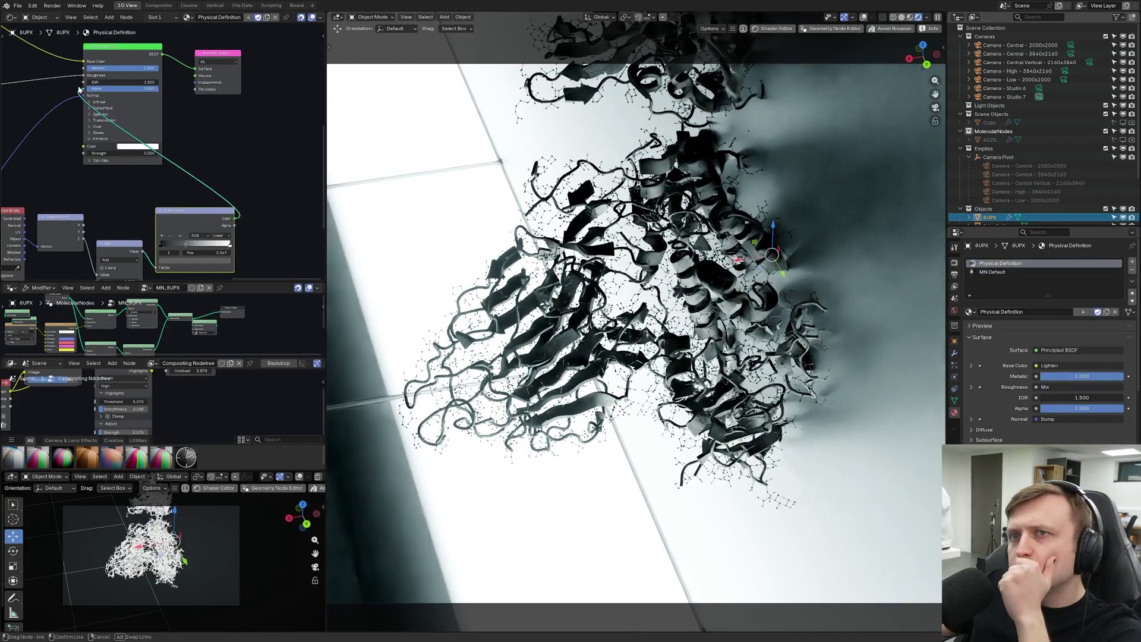
Step: Connect the Color Ramp to the Physical Definition material's Alpha, and feed its Add node from Separate XYZ's Y output, then X
drag(89, 102, 84, 93)
middle_drag(84, 237, 133, 190)
drag(134, 185, 148, 234)
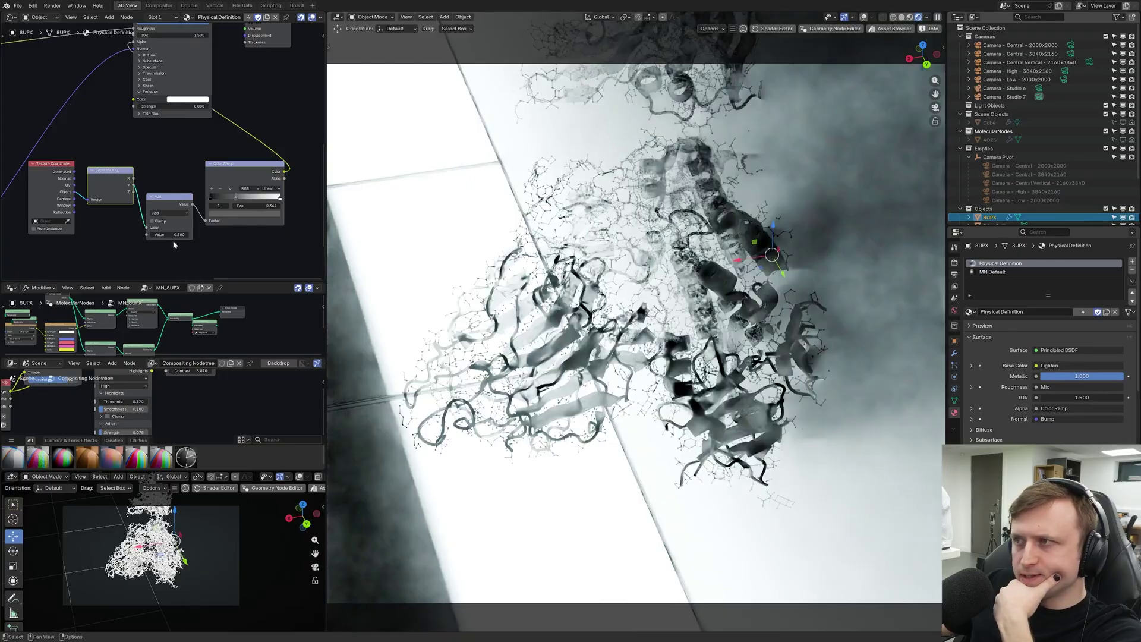
drag(134, 178, 148, 229)
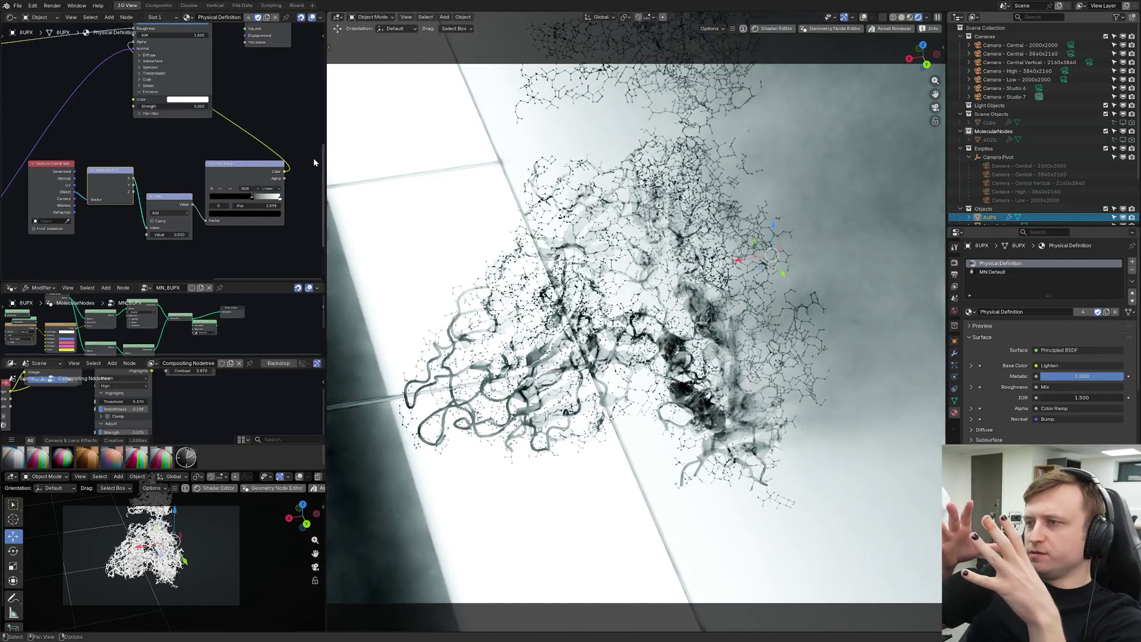
Step: Slide the black stop of the Physical Definition material's alpha Color Ramp to the start of the ramp
scroll(208, 192, up, 1)
middle_drag(235, 194, 238, 215)
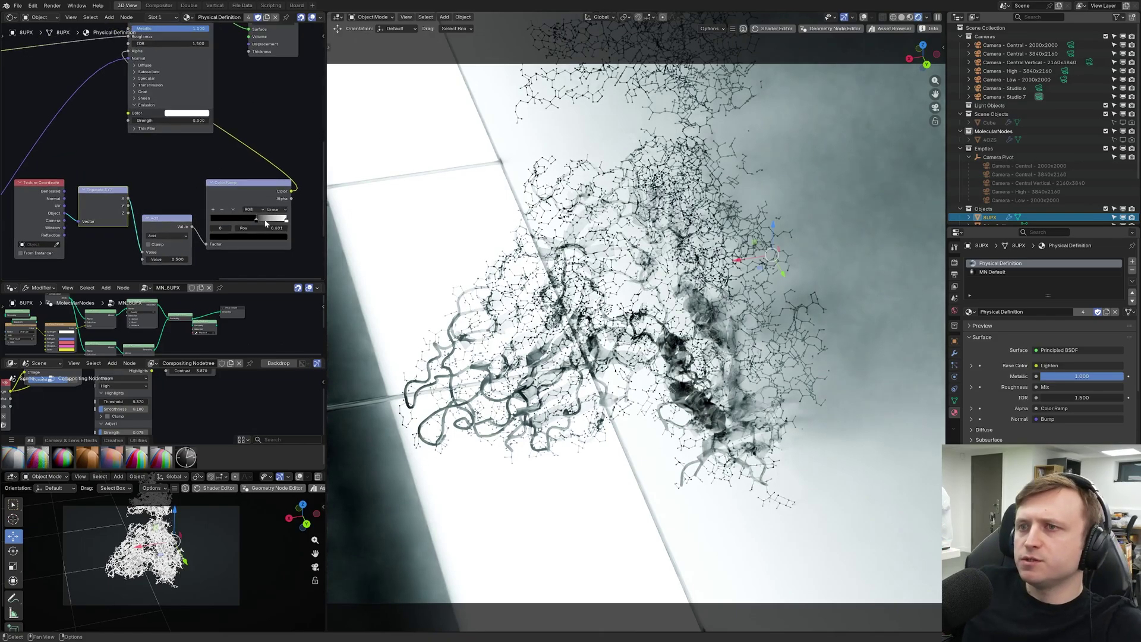
drag(256, 220, 212, 220)
shift+scroll(527, 216, up, 1)
shift+scroll(528, 216, up, 2)
Step: Apply the protein's rotation and readjust the stops of the Physical Definition alpha Color Ramp
key(ctrl+a)
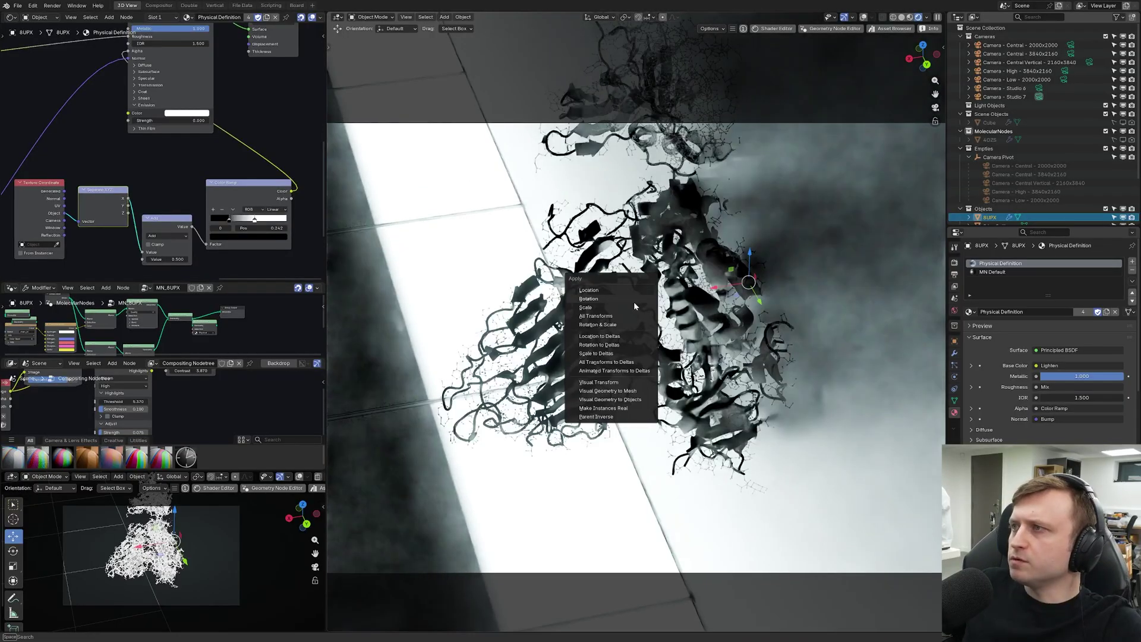
click(634, 302)
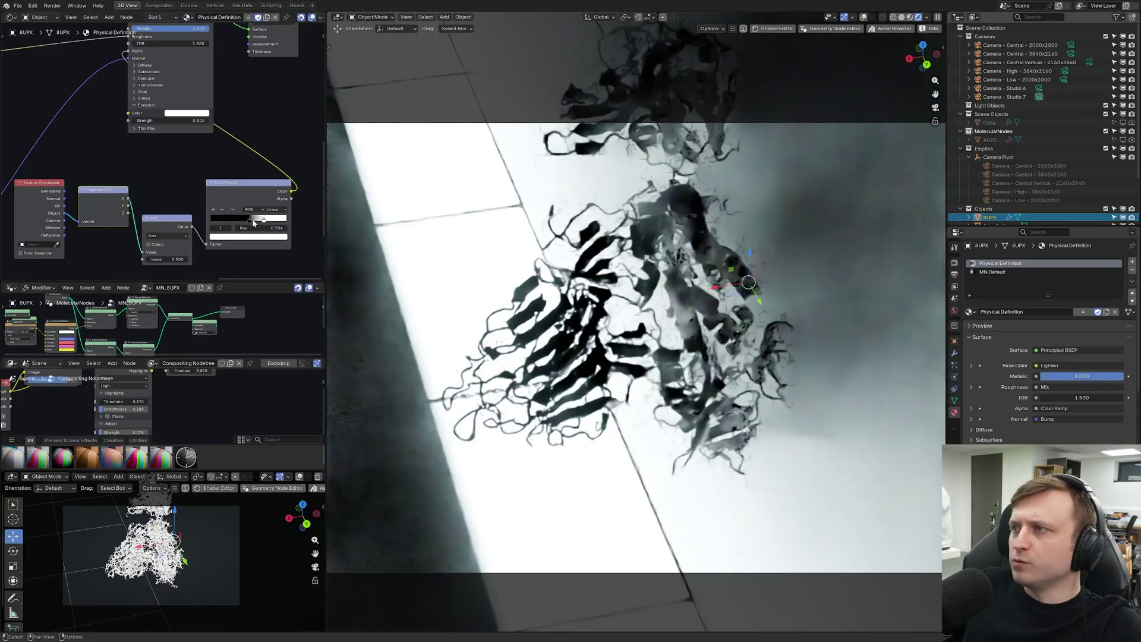
drag(269, 224, 214, 219)
click(241, 220)
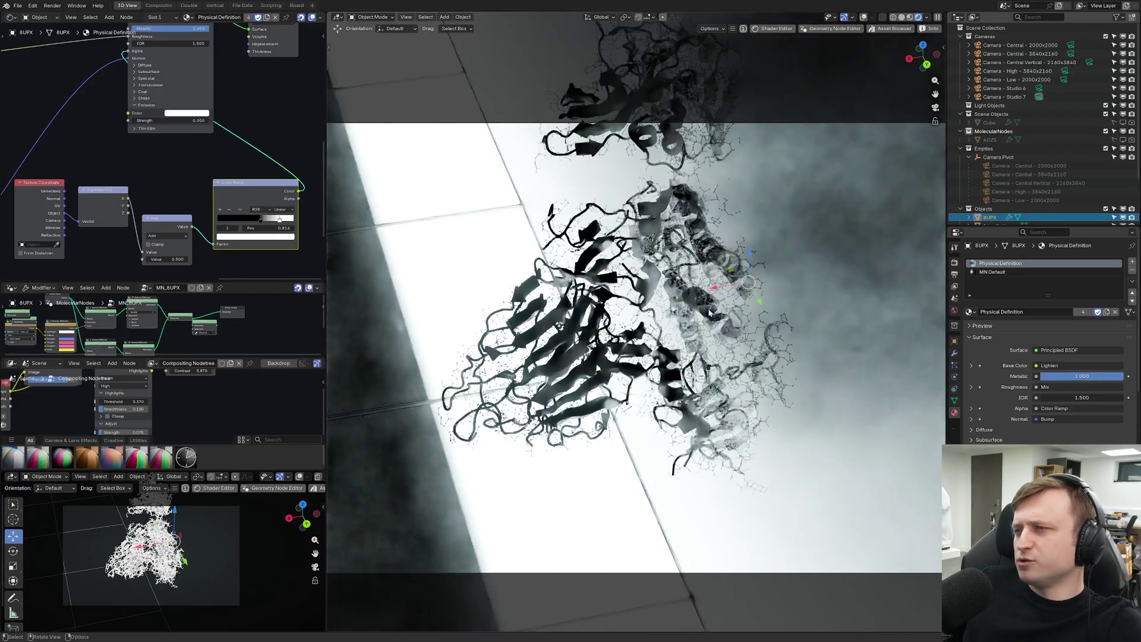
Step: Move the protein's mesh about 0.21 m along X in vertex Edit Mode, and return to Object Mode
key(ctrl+Tab)
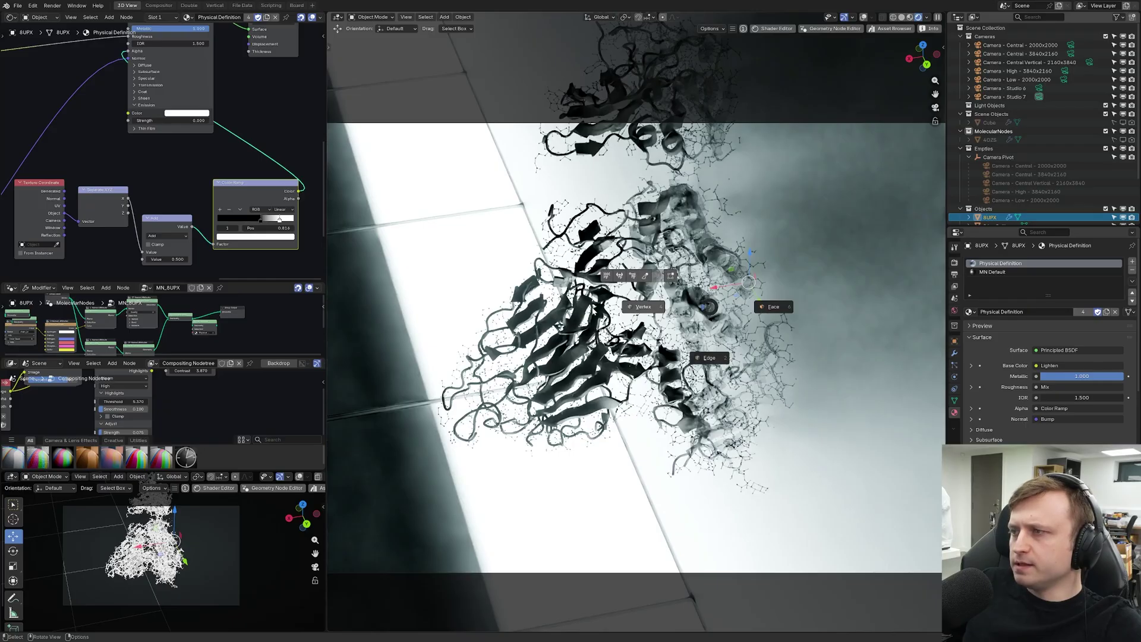
click(641, 306)
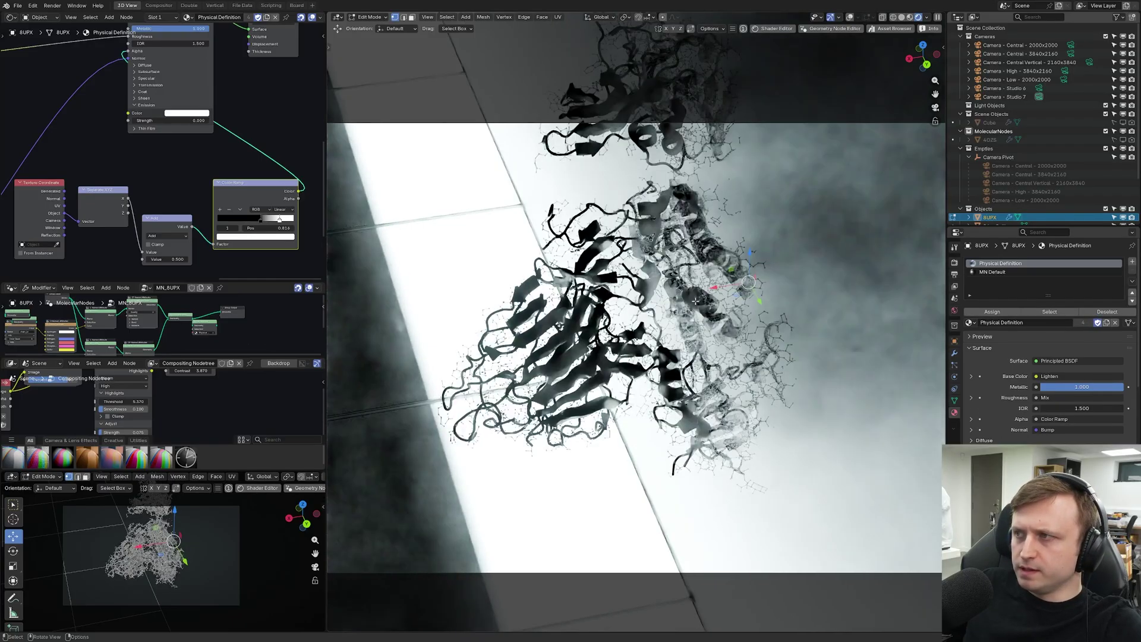
key(g)
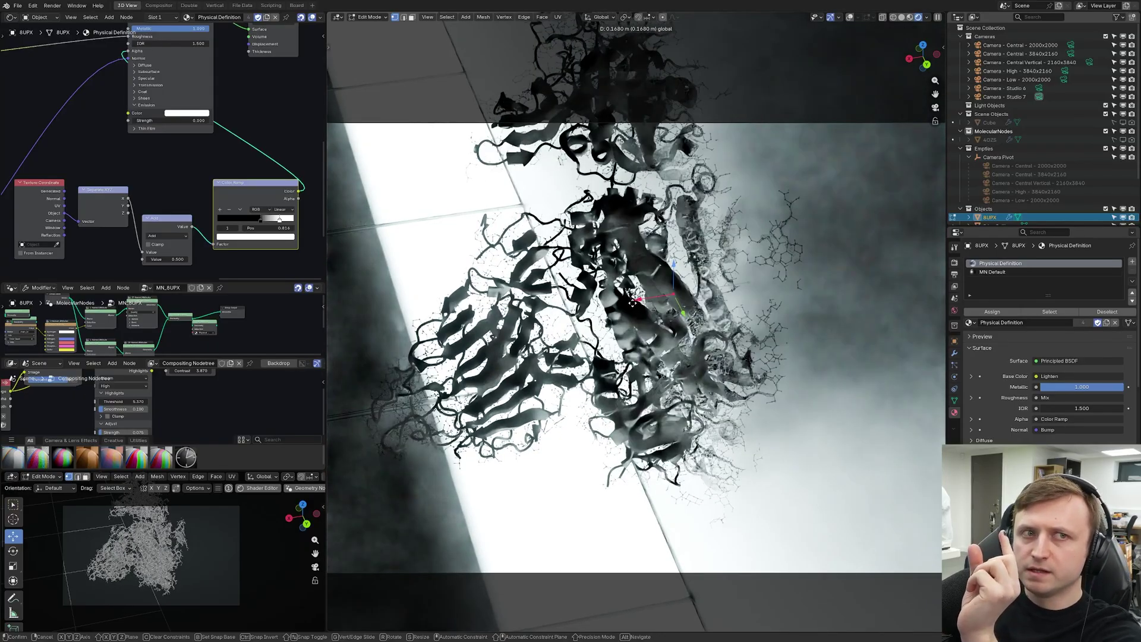
click(624, 306)
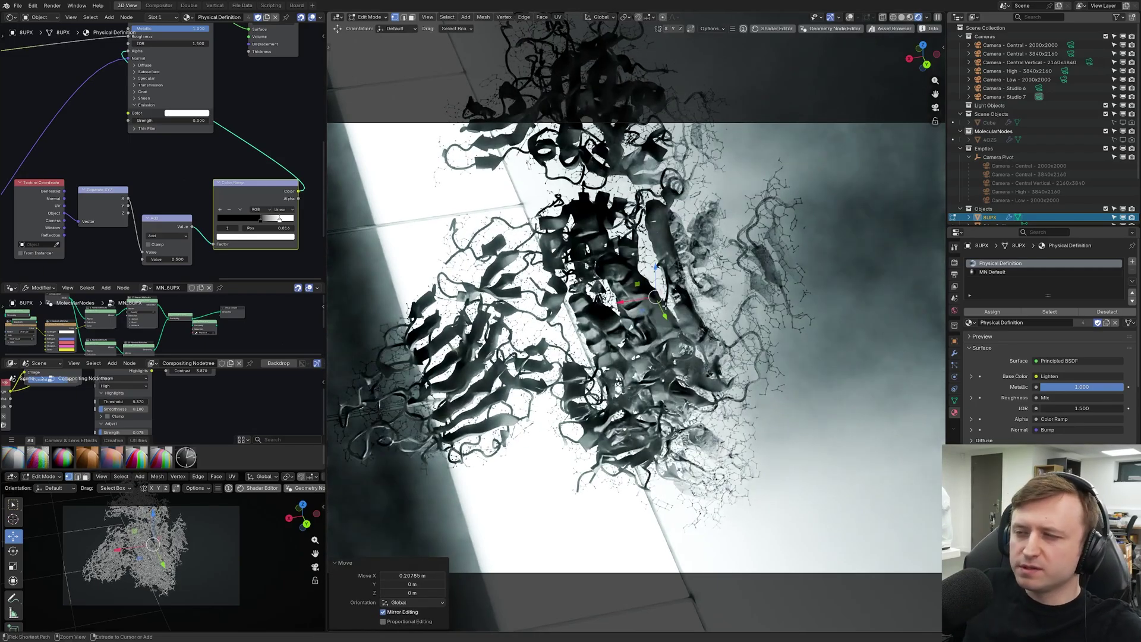
key(Tab)
Step: Nudge the end stop of the Studio 6 Mapped Floor Light emission Color Ramp and raise the left wall material's roughness
scroll(594, 462, up, 10)
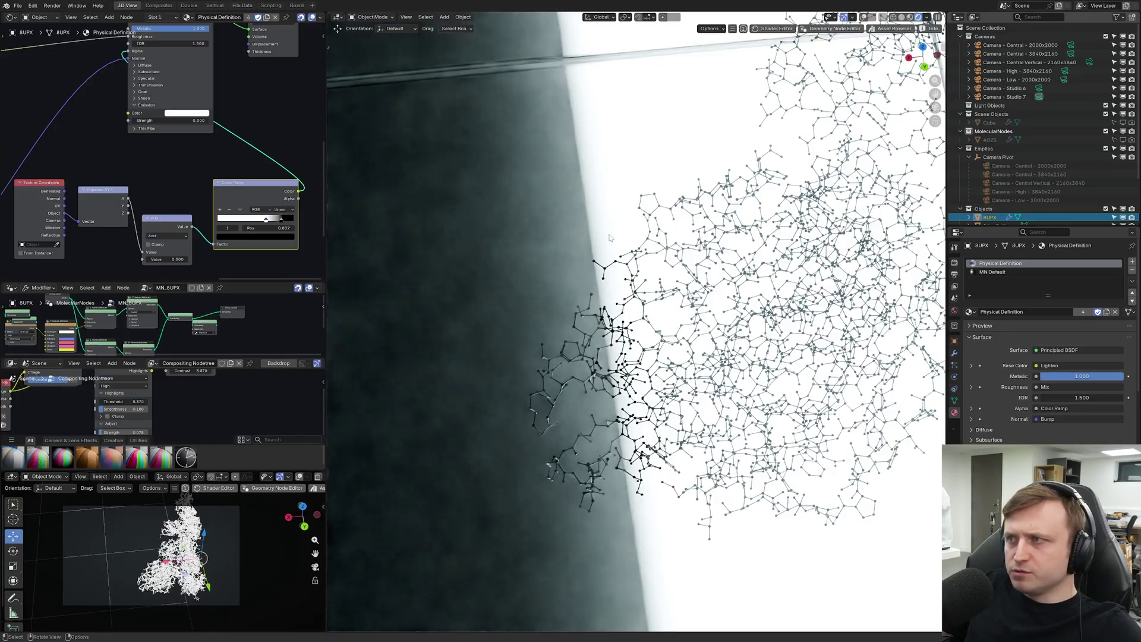
scroll(581, 245, up, 3)
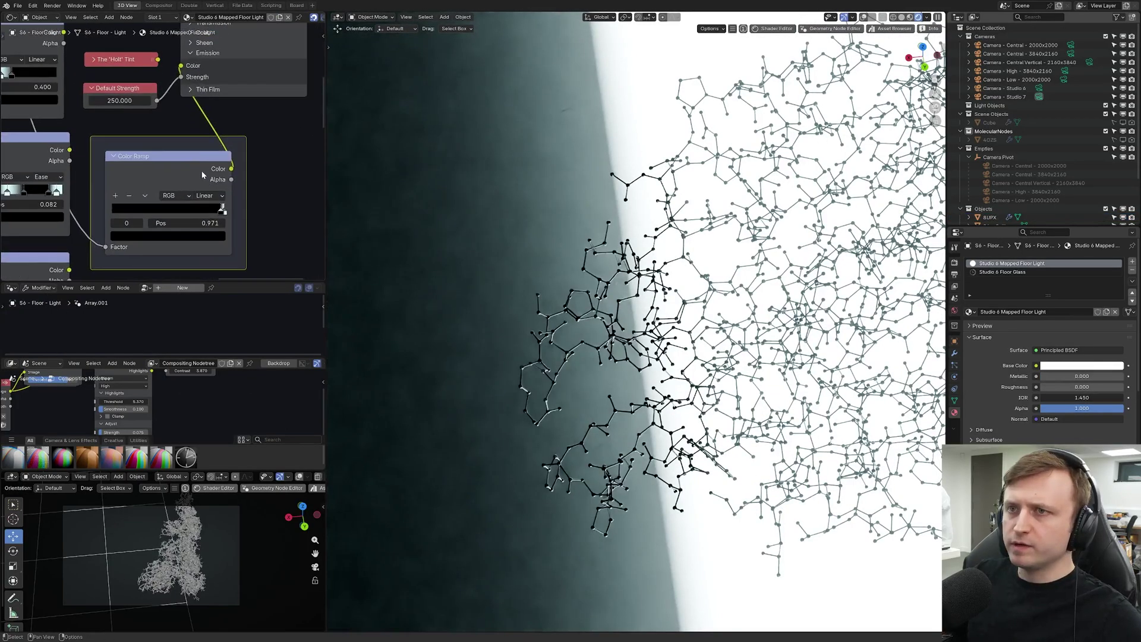
scroll(203, 175, up, 4)
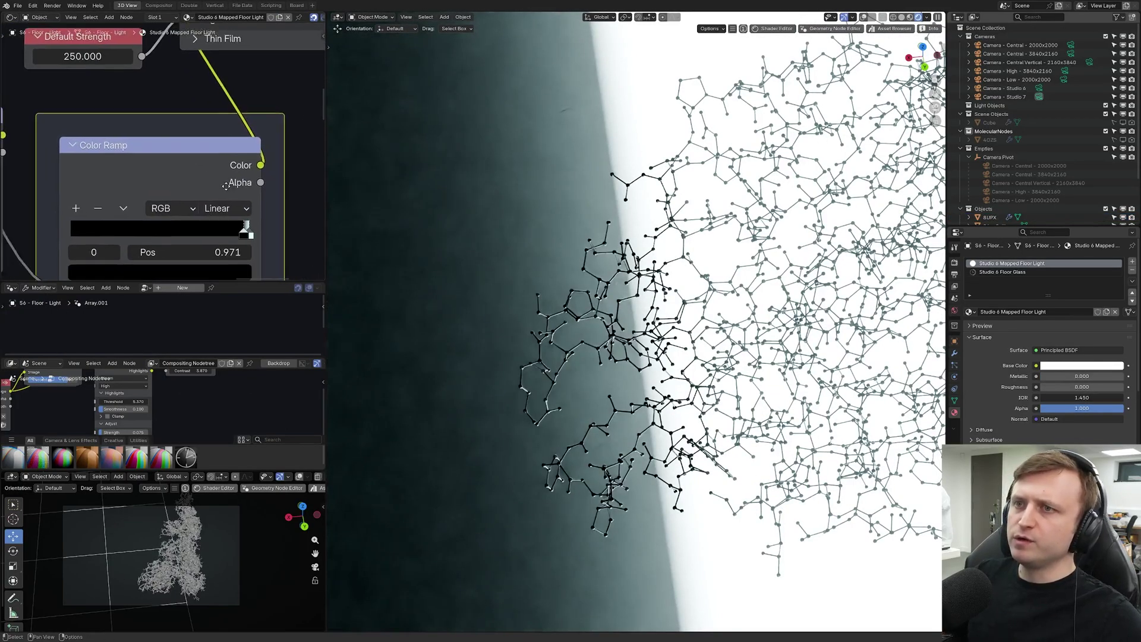
middle_drag(237, 206, 196, 185)
drag(205, 213, 207, 216)
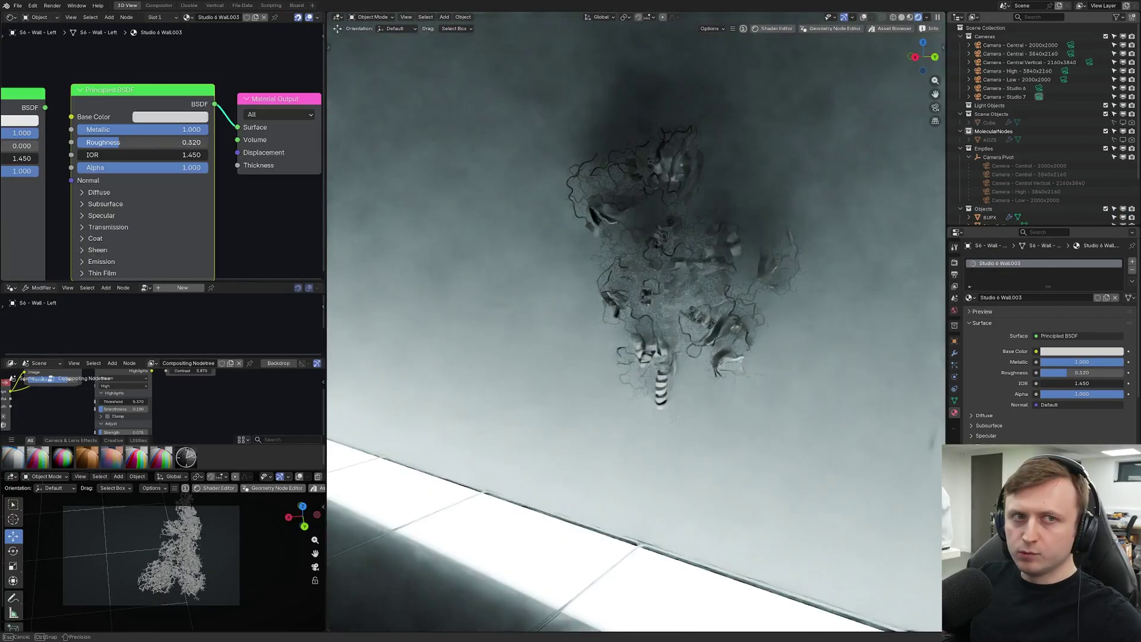
drag(143, 142, 202, 142)
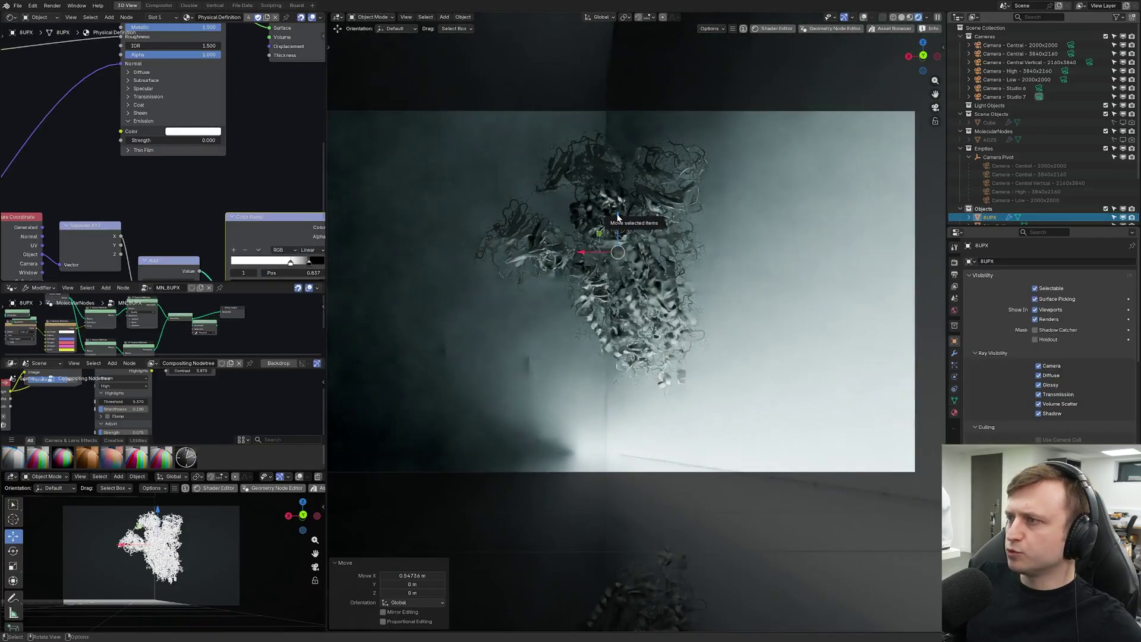
Step: Lower the 8UPX protein along Z within the camera frame and deselect it
key(g)
drag(617, 225, 617, 267)
click(782, 317)
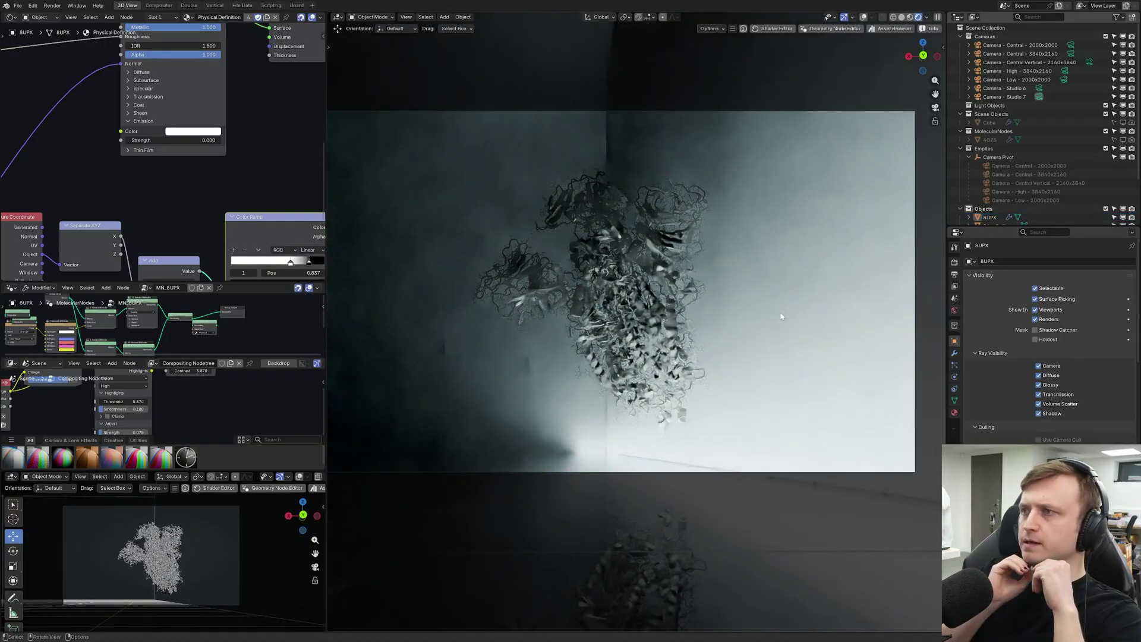
Step: Save the Blender file and open the Asset Browser
scroll(751, 347, up, 4)
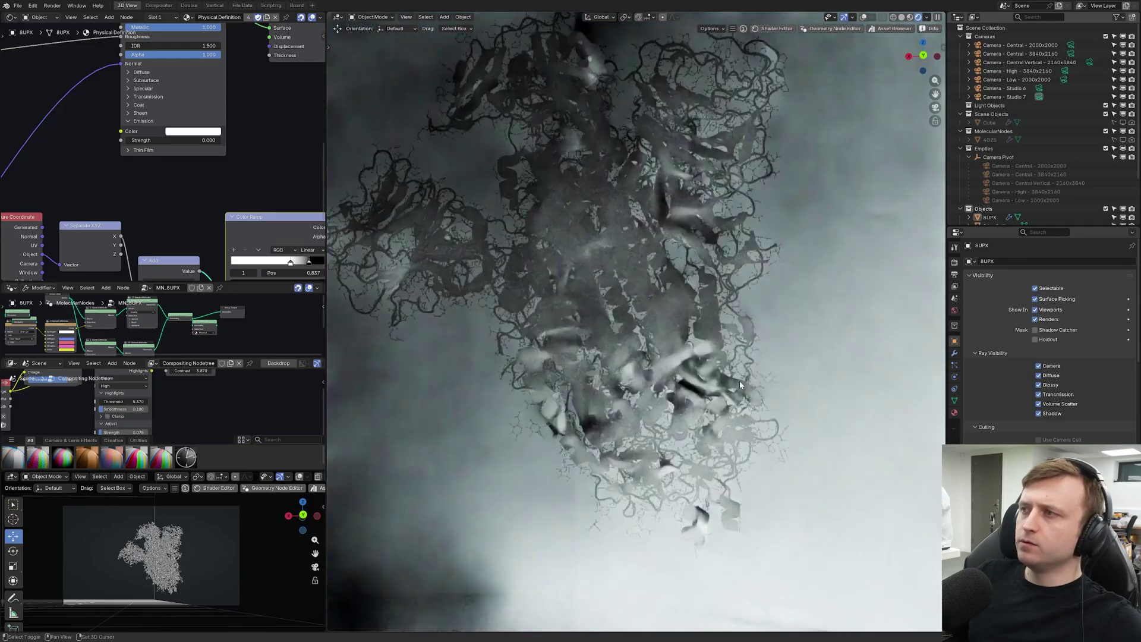
scroll(665, 374, down, 1)
shift+middle_drag(663, 374, 706, 410)
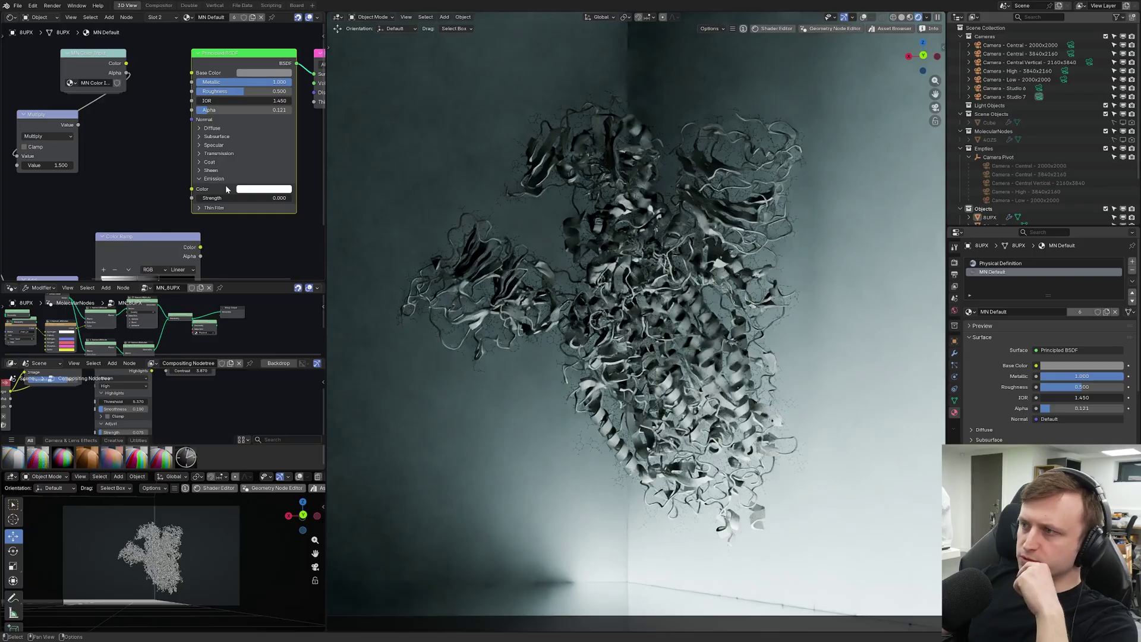
key(ctrl+s)
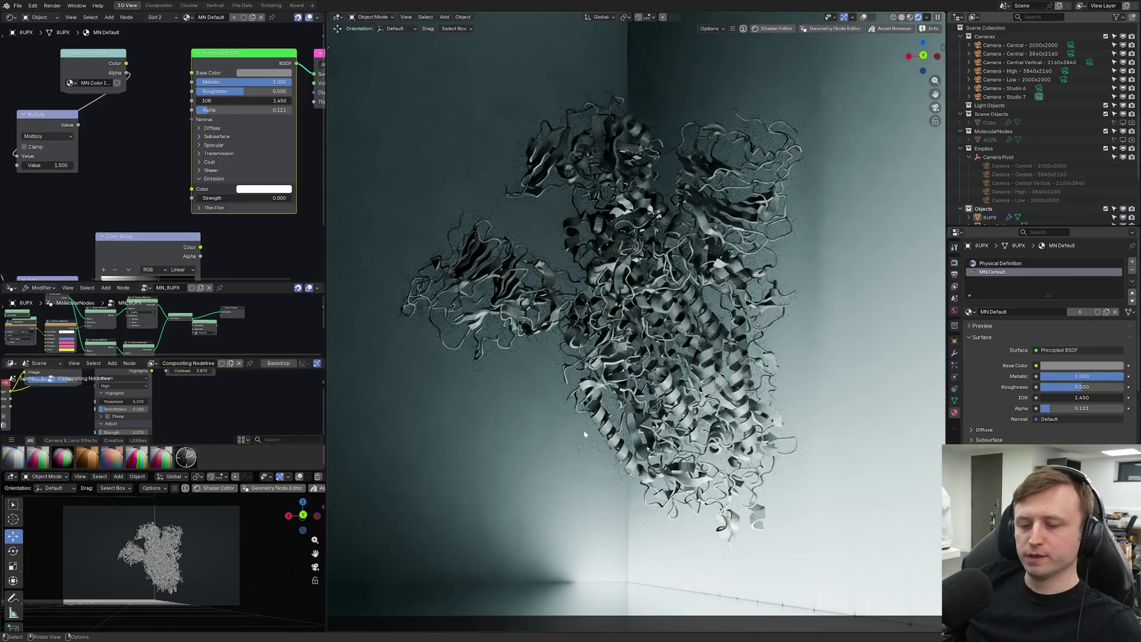
click(891, 29)
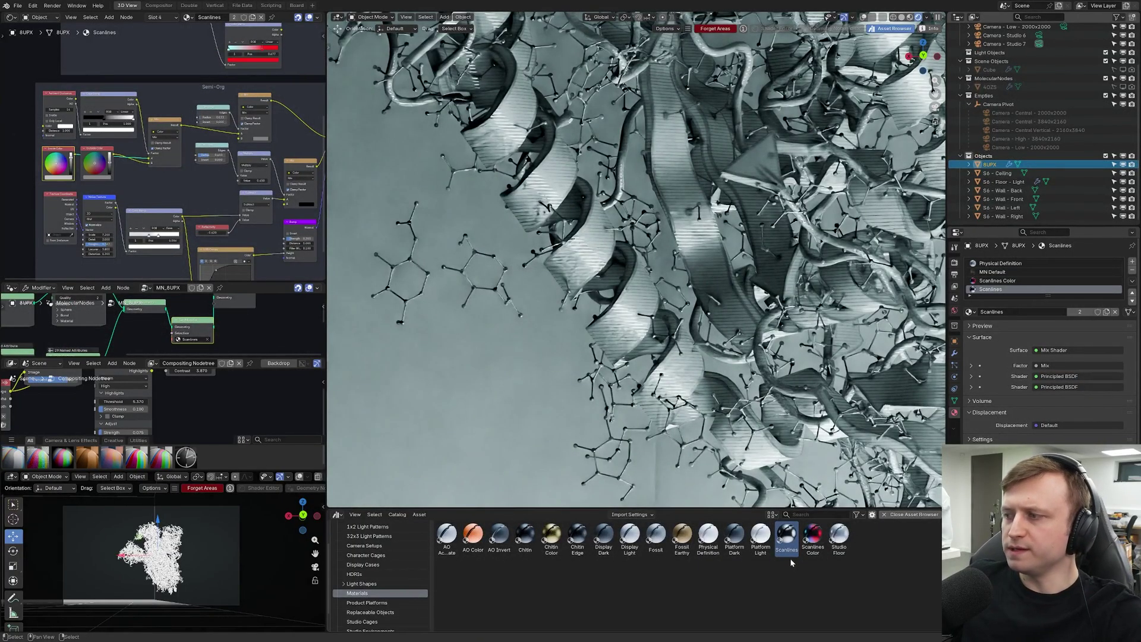
Step: Check the whole 8UPX protein against the studio walls and save the Blender file
scroll(663, 344, down, 4)
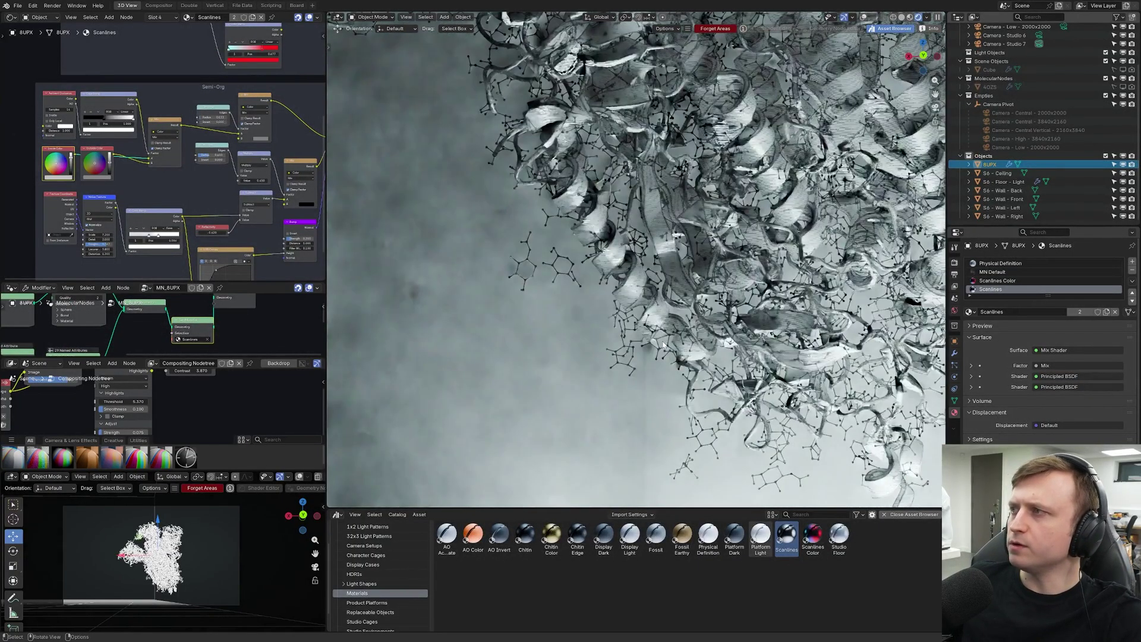
scroll(664, 344, down, 5)
key(ctrl+s)
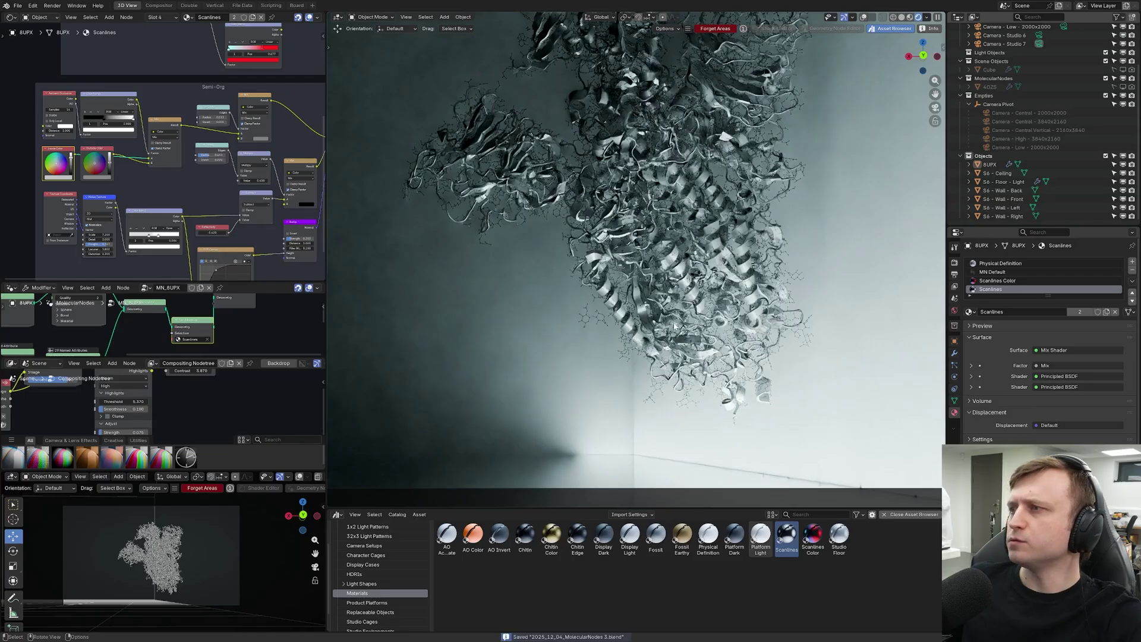
Step: Lower the 8UPX protein about 0.17 m along global Z toward the studio floor
scroll(664, 345, up, 8)
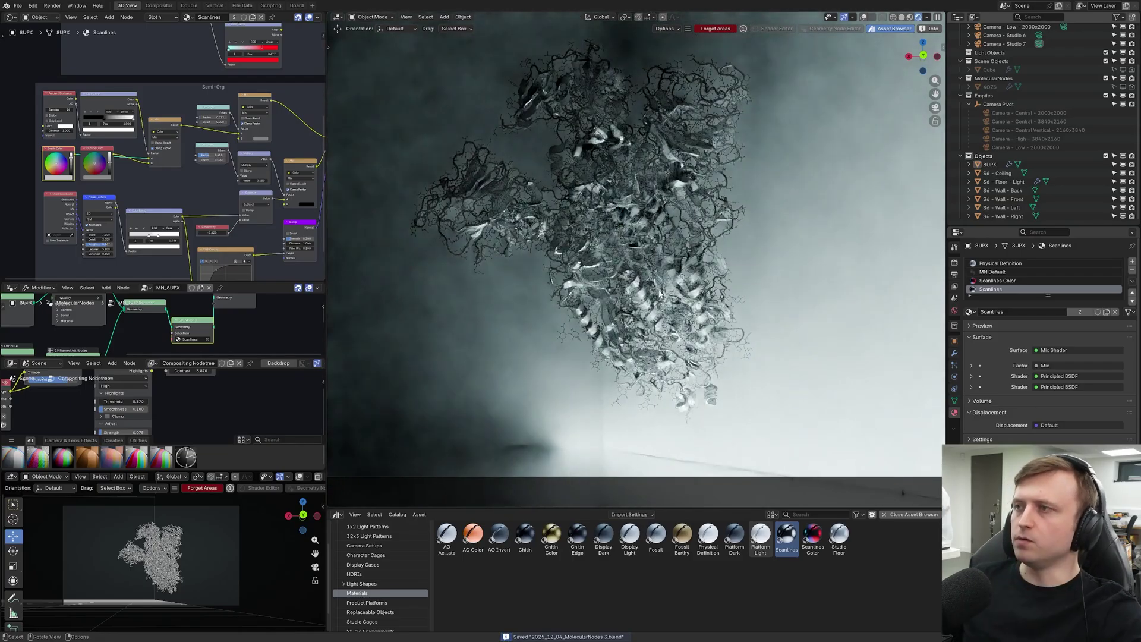
scroll(619, 238, up, 6)
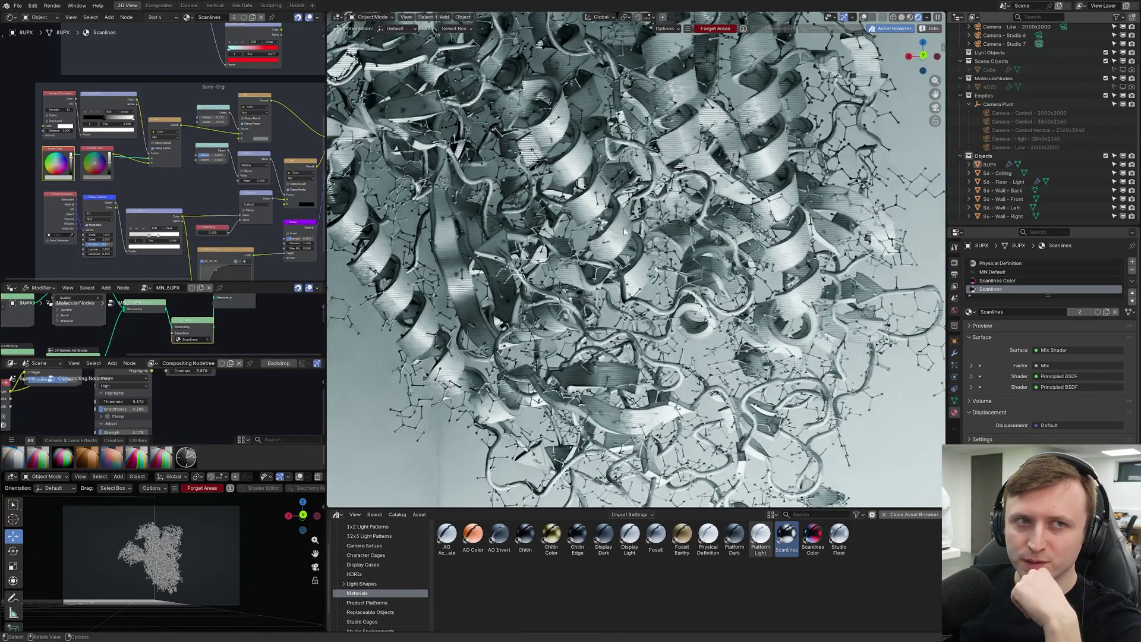
shift+middle_drag(624, 232, 536, 37)
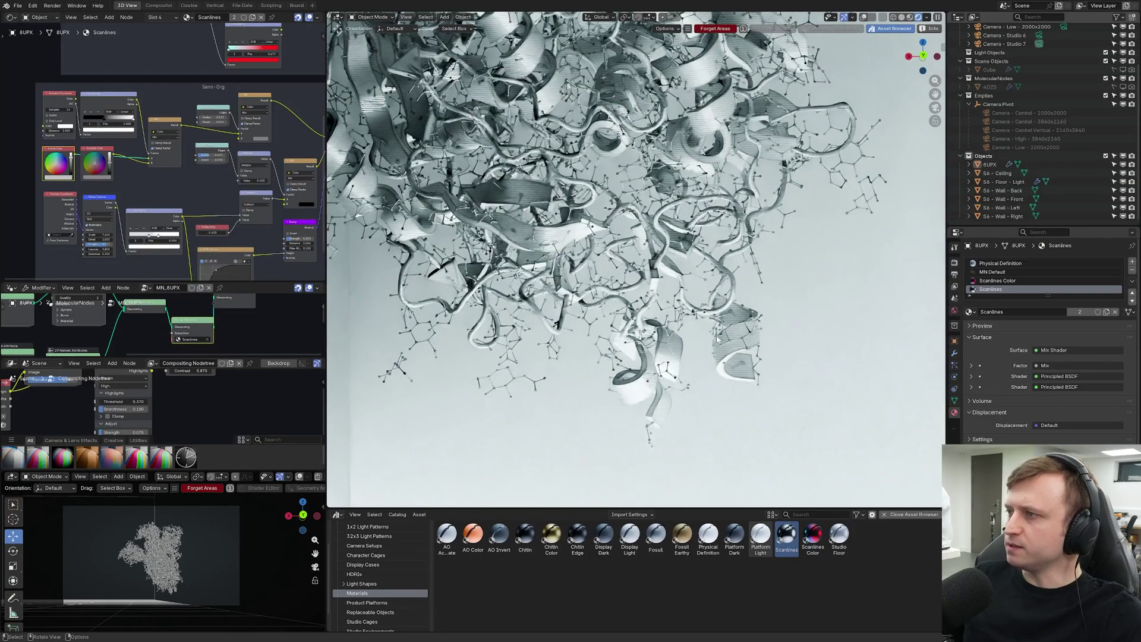
scroll(591, 292, up, 3)
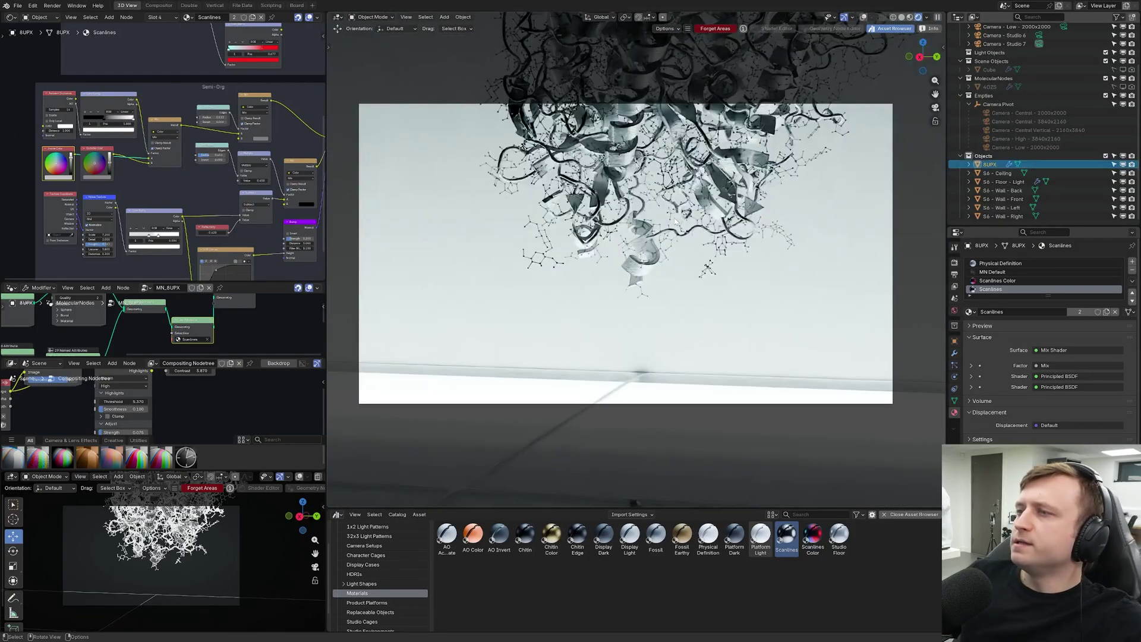
key(g)
key(z)
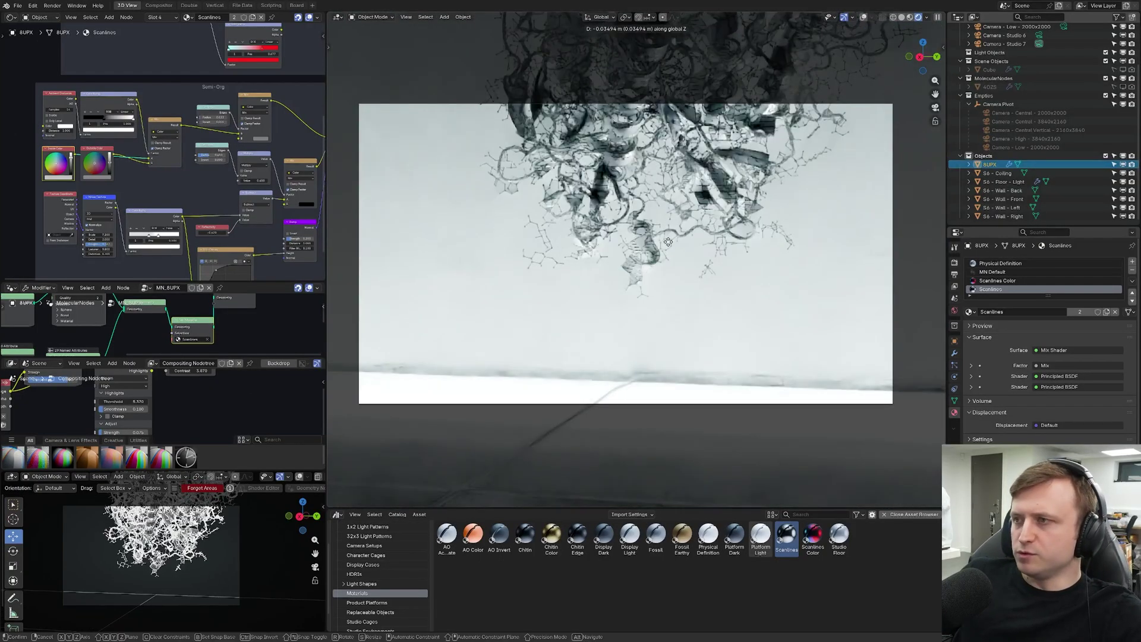
click(671, 320)
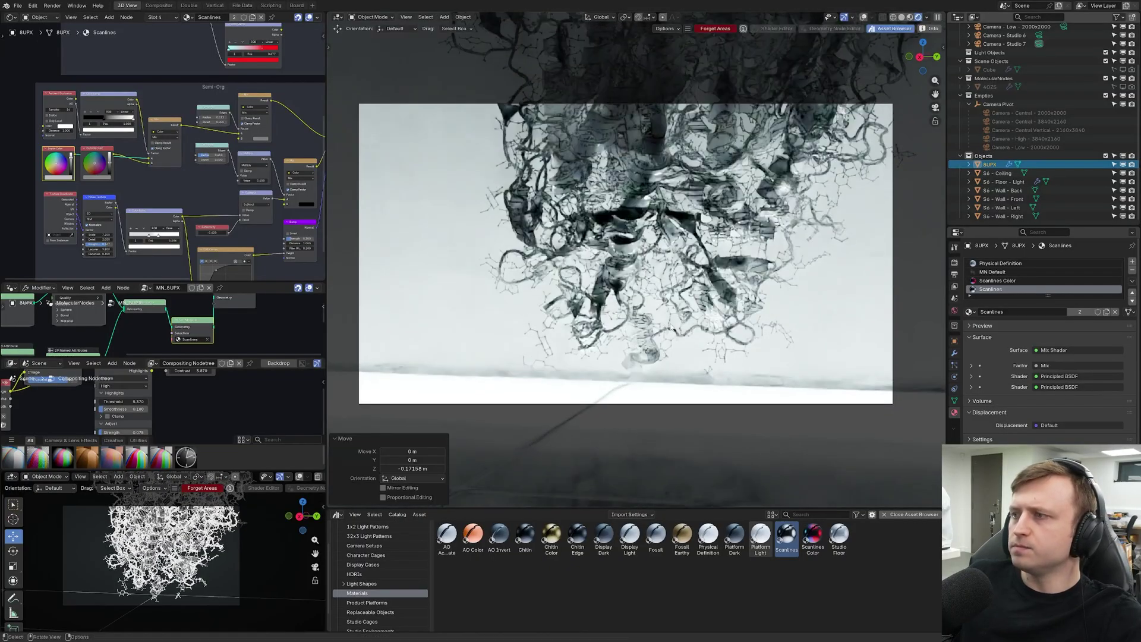
Step: Fine-tune the protein's height along Z so its lowest atoms sit just at the reflective floor, and save the file
key(shift+grave)
key(w)
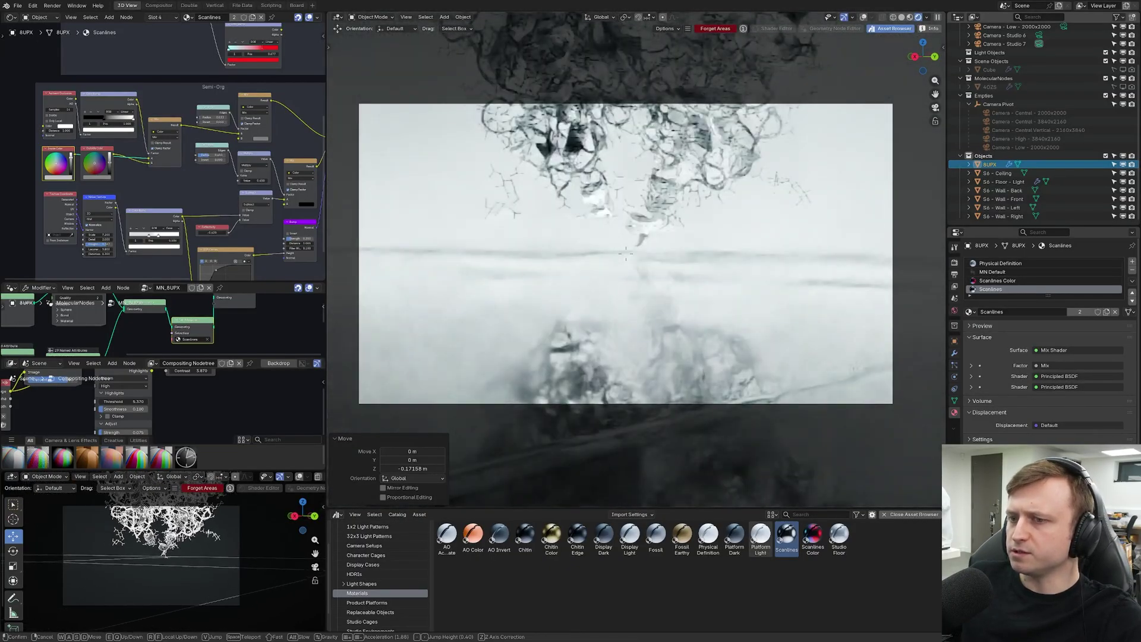
click(672, 318)
scroll(605, 359, up, 1)
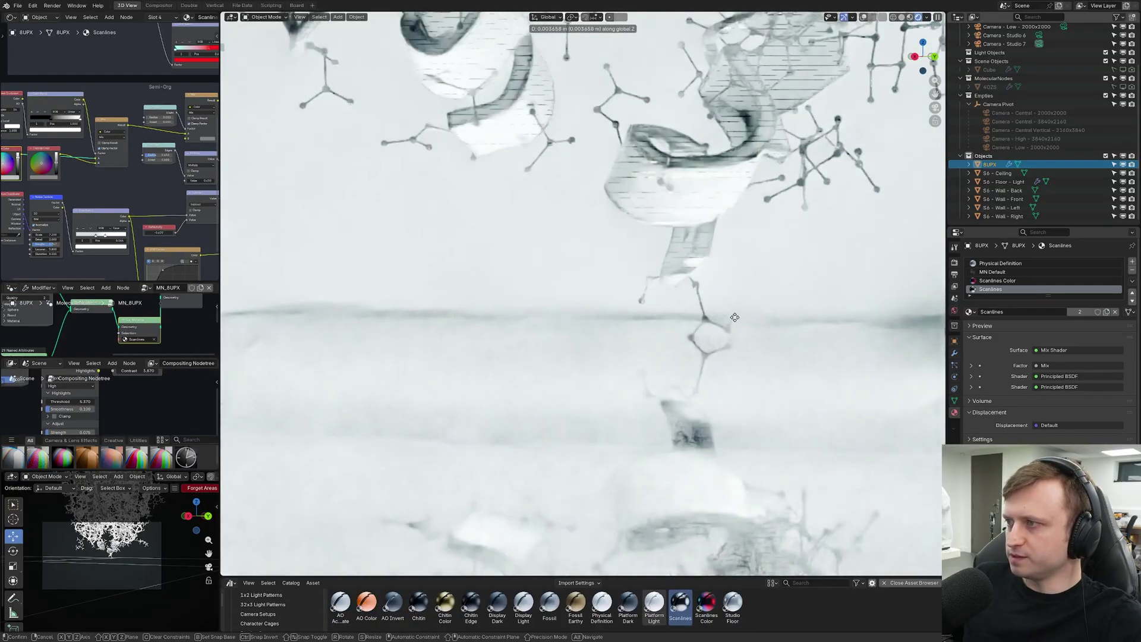
click(726, 330)
scroll(667, 367, down, 9)
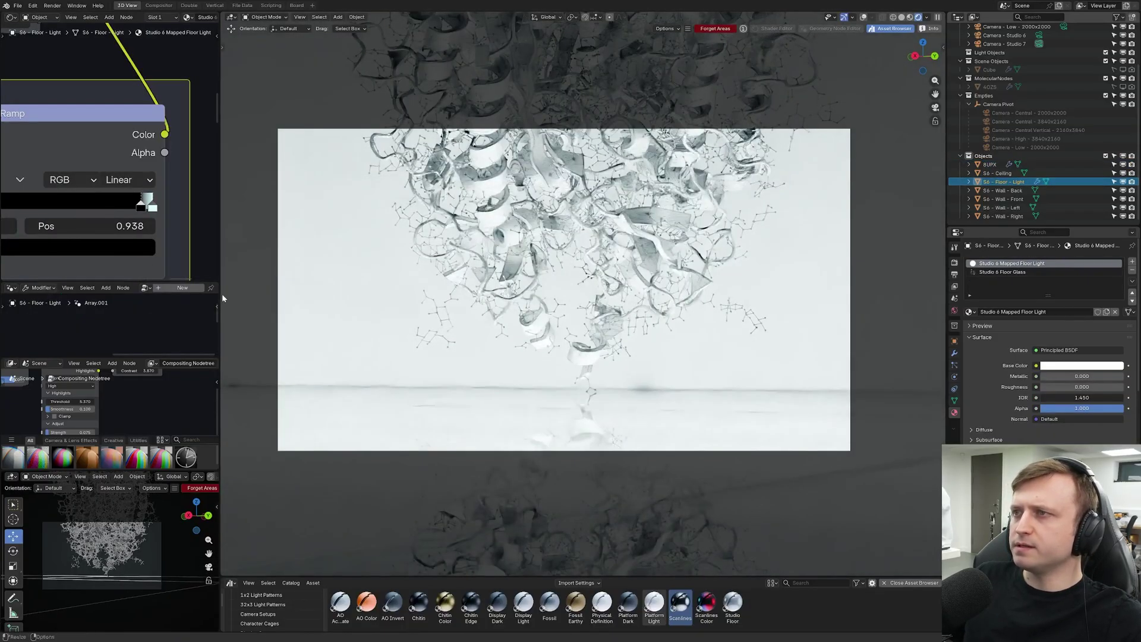
key(ctrl+s)
Step: Fly around and through the protein to examine its ribbons, atoms and lighting from several close viewpoints
key(shift+grave)
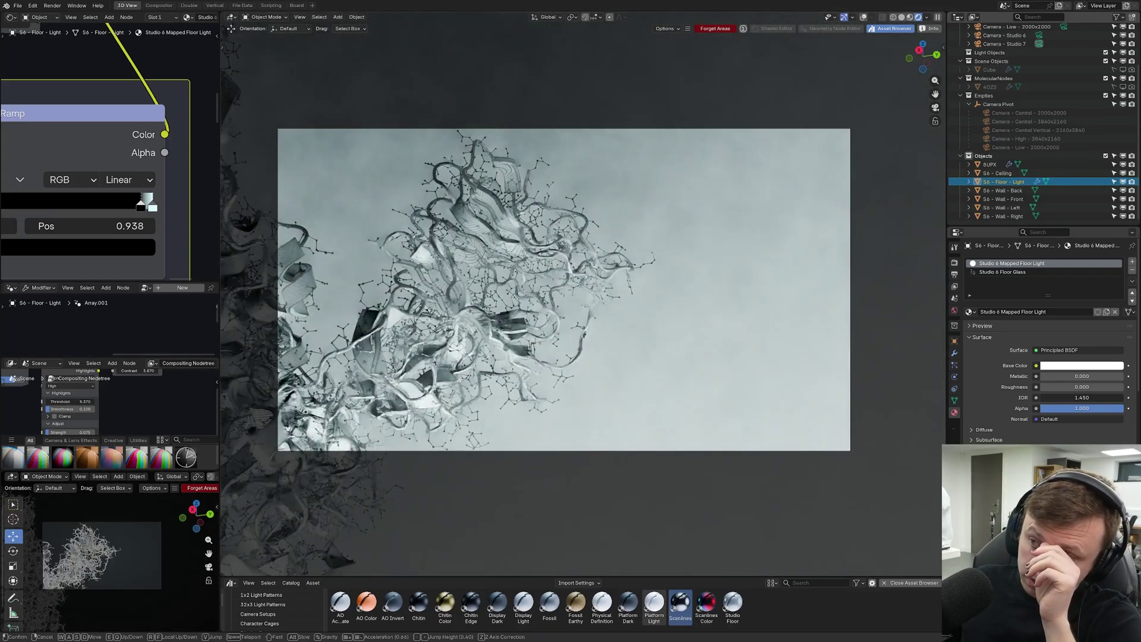
key(w)
key(w)
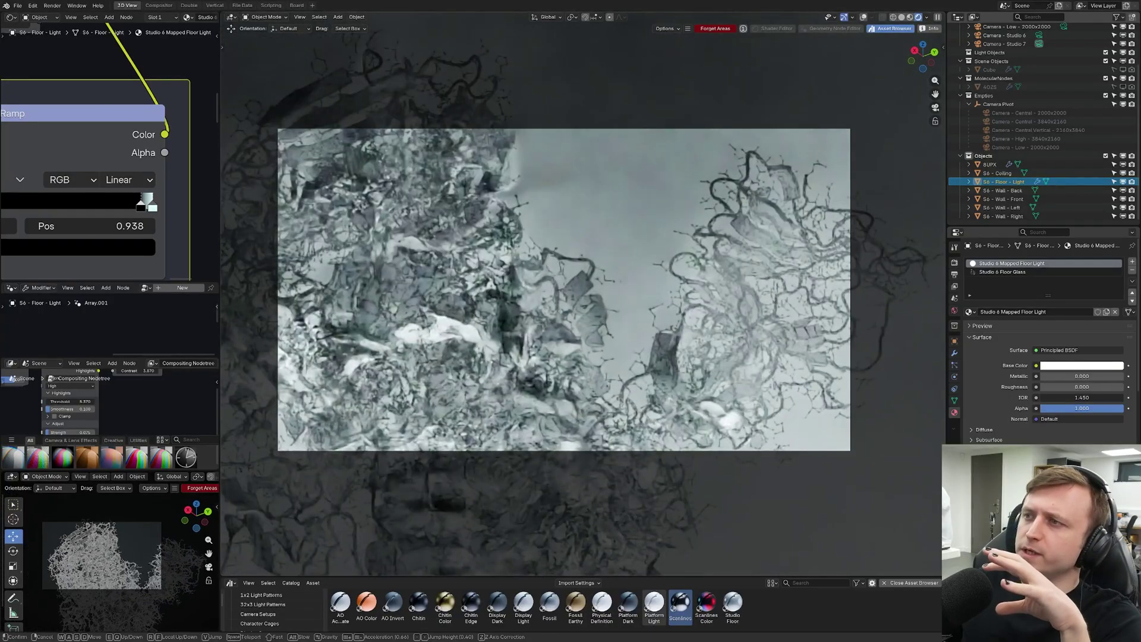
key(s)
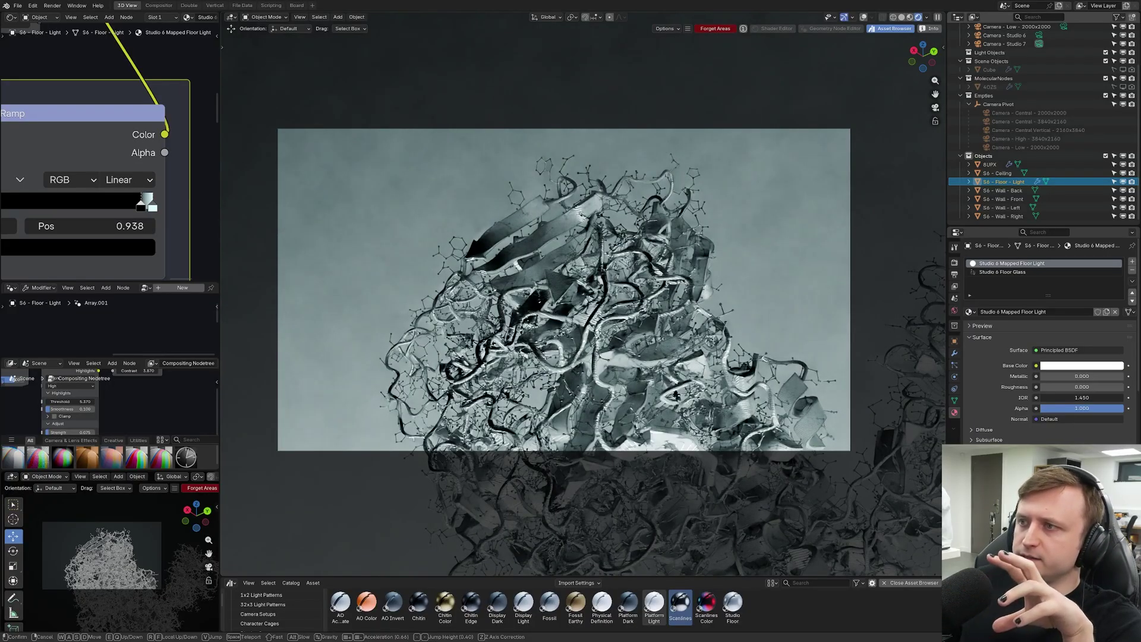
key(w)
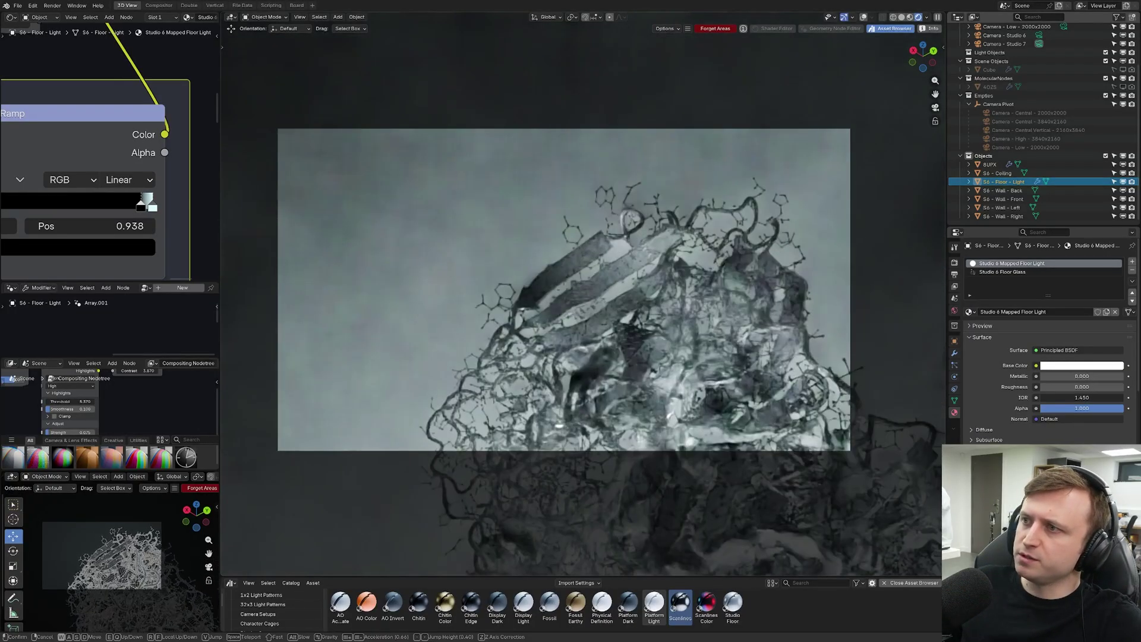
key(w)
key(w)
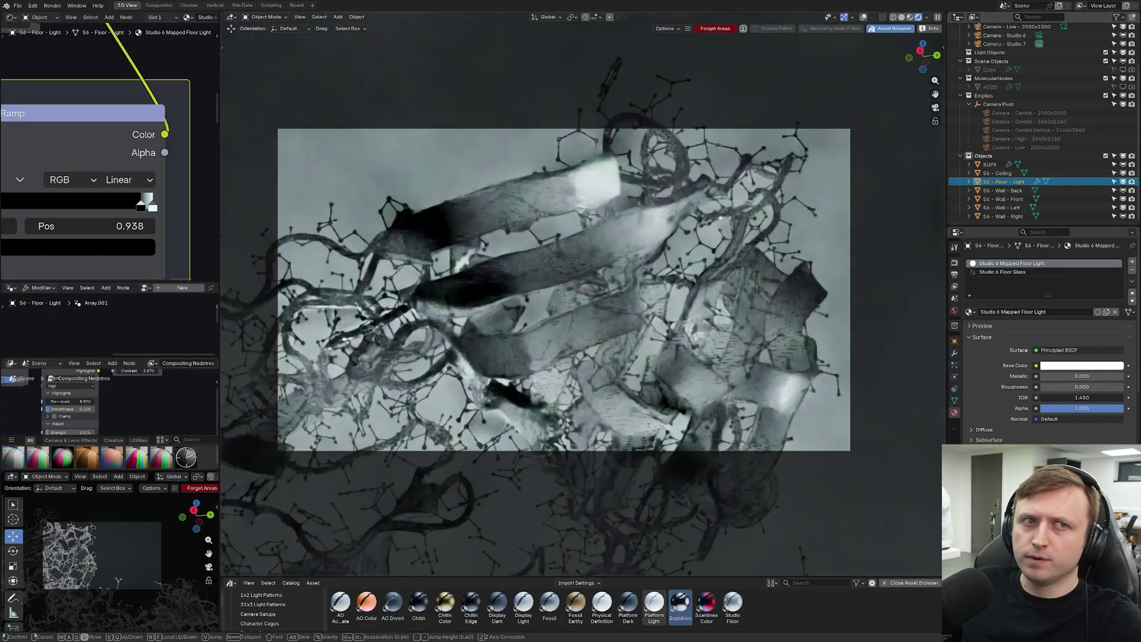
key(w)
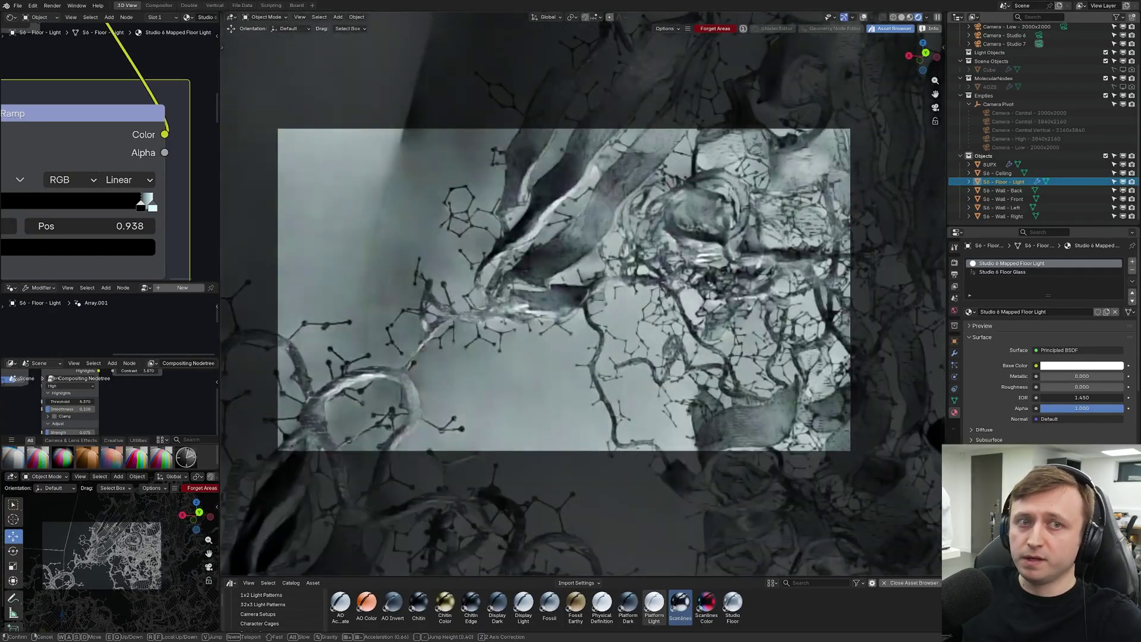
key(s)
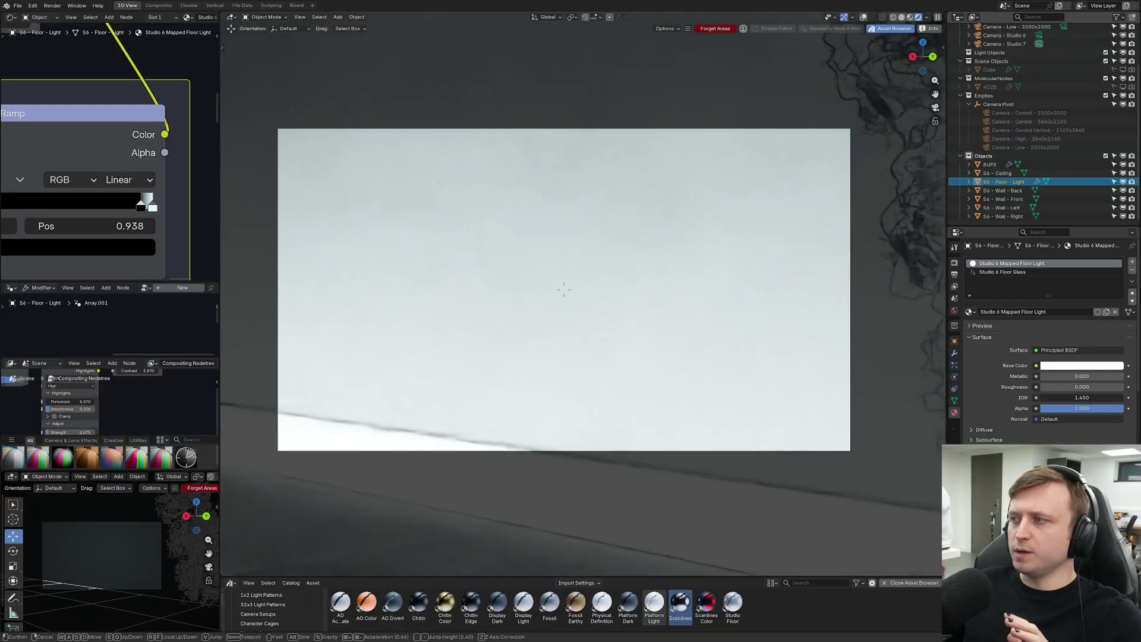
key(w)
key(w)
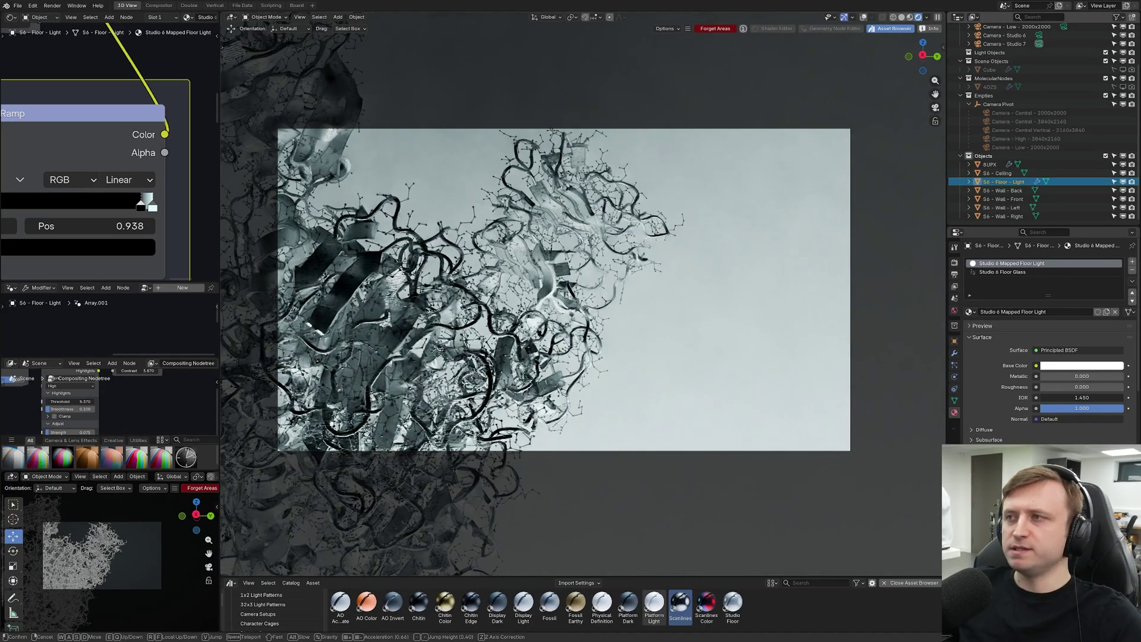
key(w)
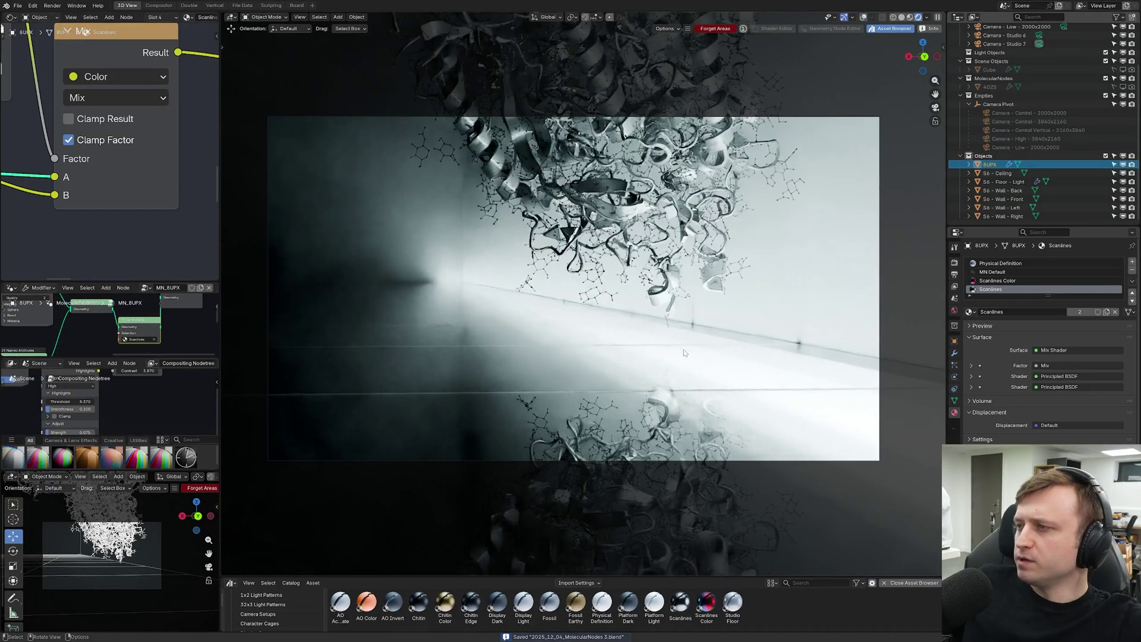
Step: Set the protein's origin to the 3D cursor, scale it down uniformly in stages, the last by 0.751, and deselect it
right_click(669, 303)
mouse_move(669, 304)
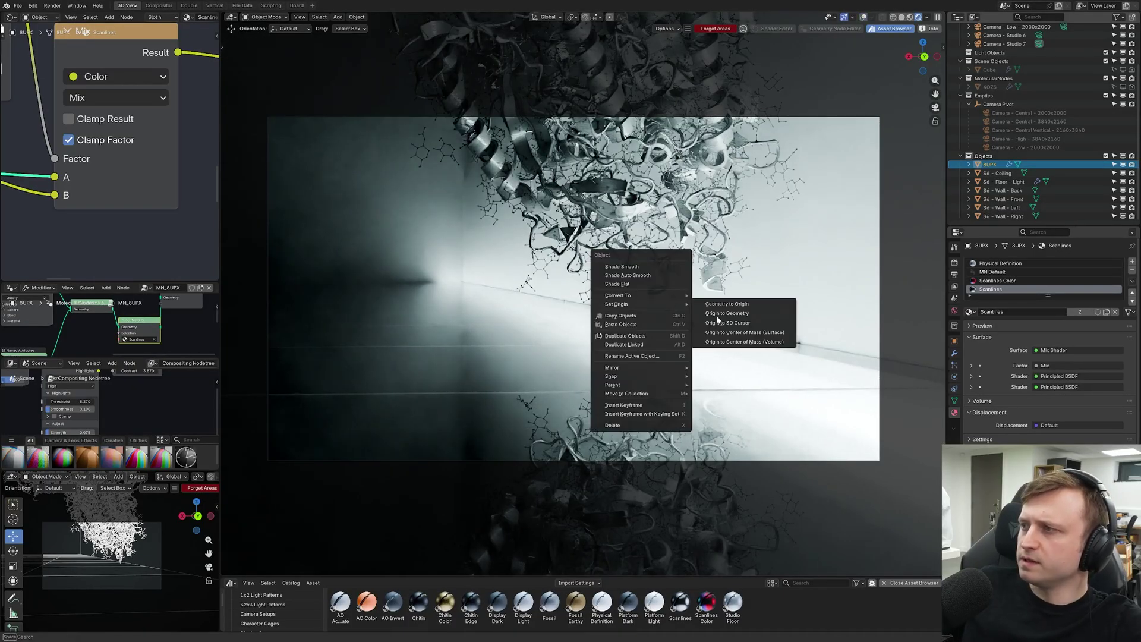
click(728, 323)
key(s)
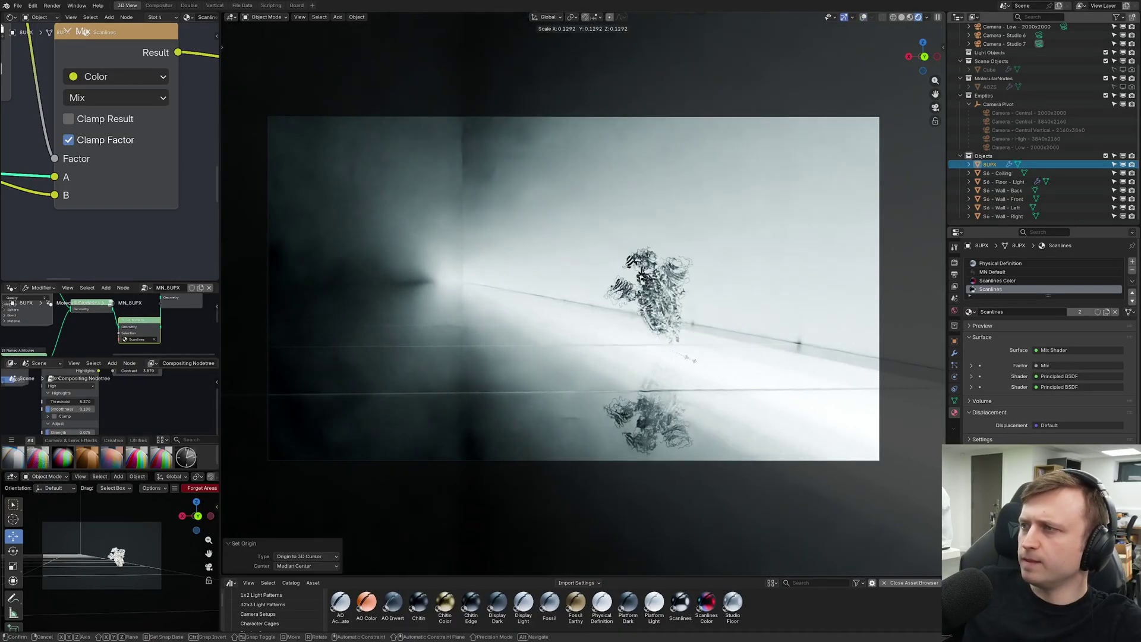
click(683, 356)
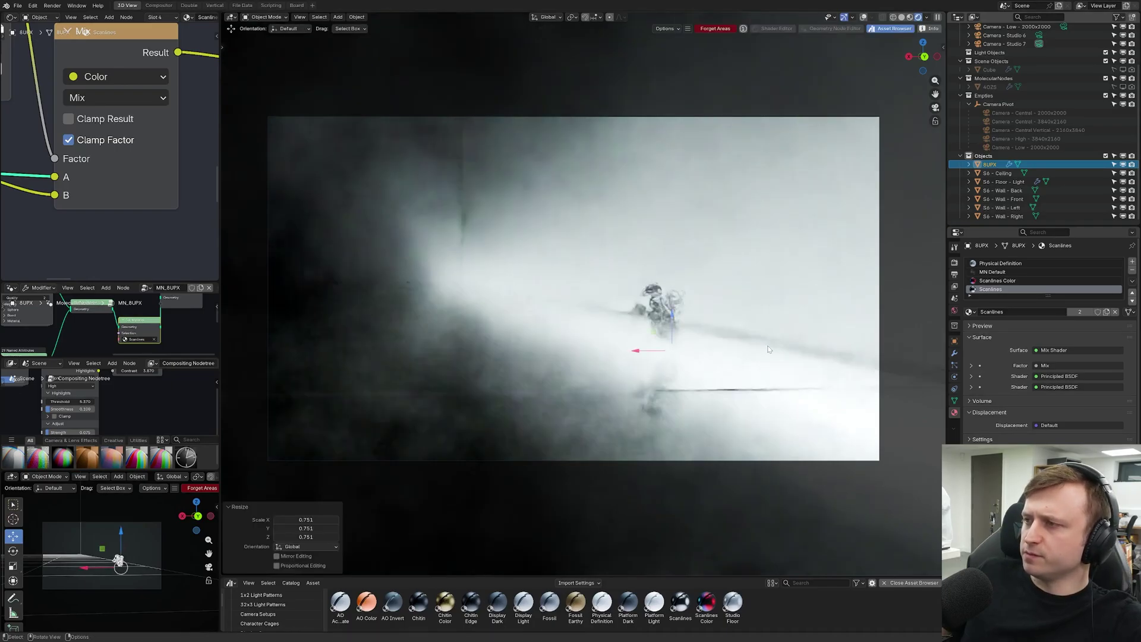
key(alt+a)
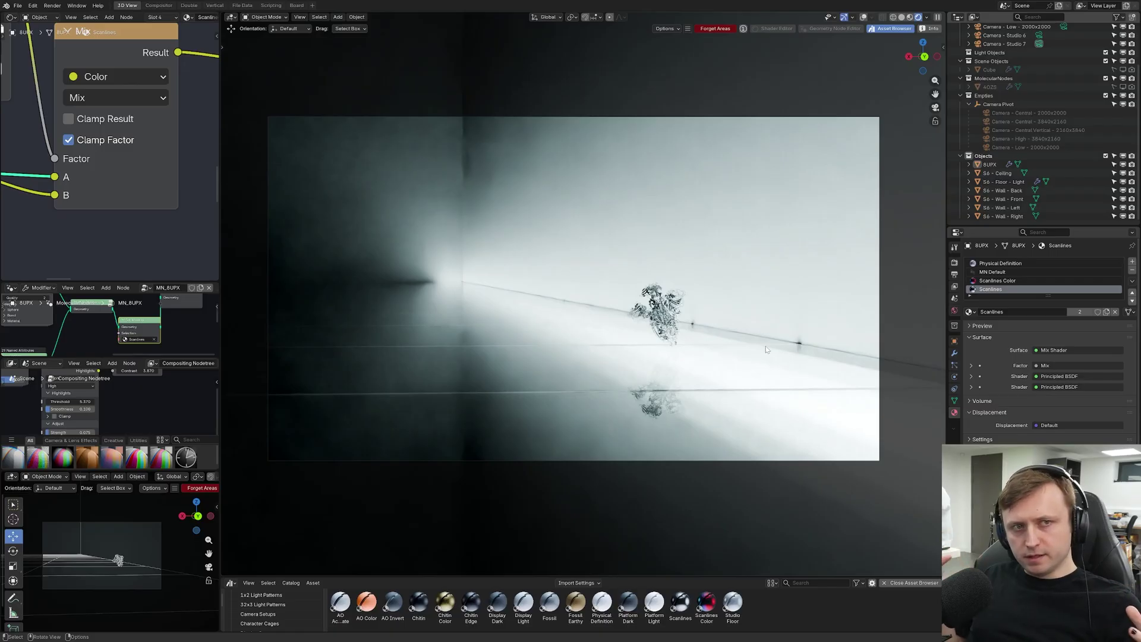
Step: Rotate the scaled-down 8UPX protein freely with trackball rotation
click(657, 313)
key(r)
key(r)
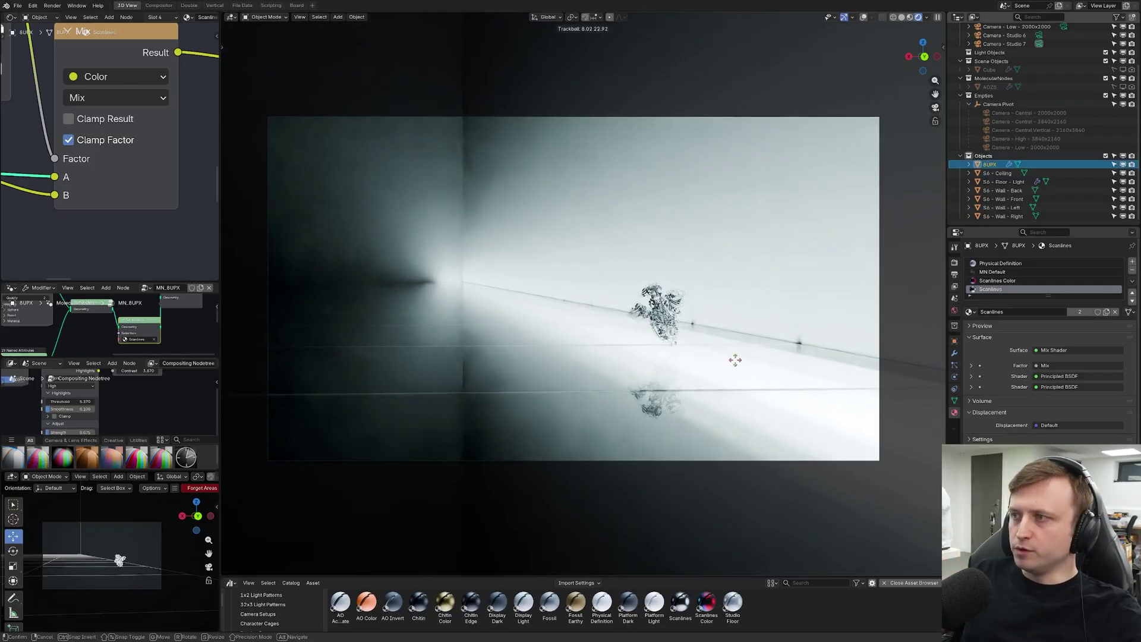